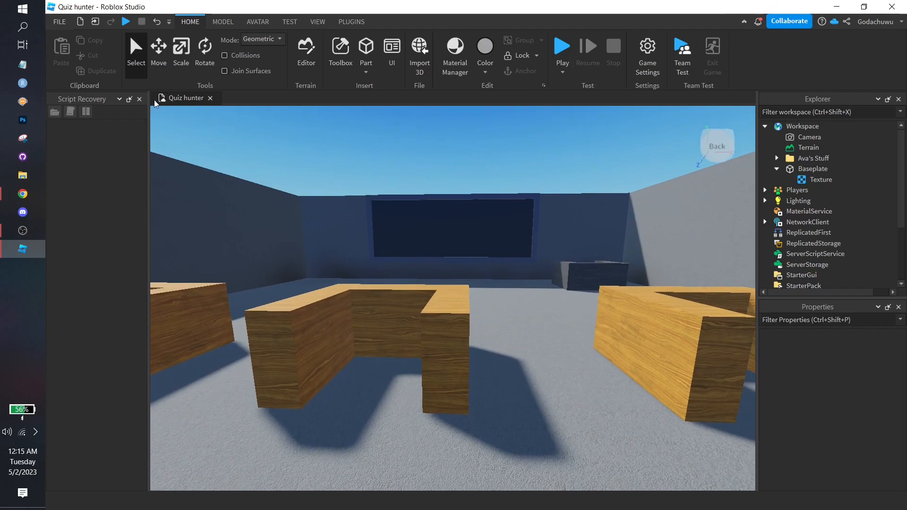
Close the Script Recovery window and open the Terrain Editor
{"action": "left_click", "coordinate": [140, 98]}
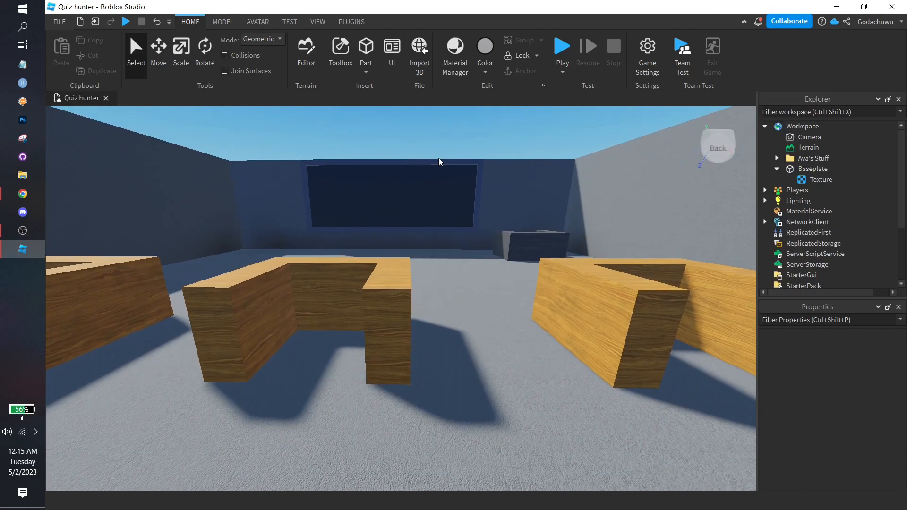
{"action": "key", "text": "s"}
{"action": "right_click_drag", "start_coordinate": [425, 130], "coordinate": [383, 150]}
{"action": "key", "text": "s"}
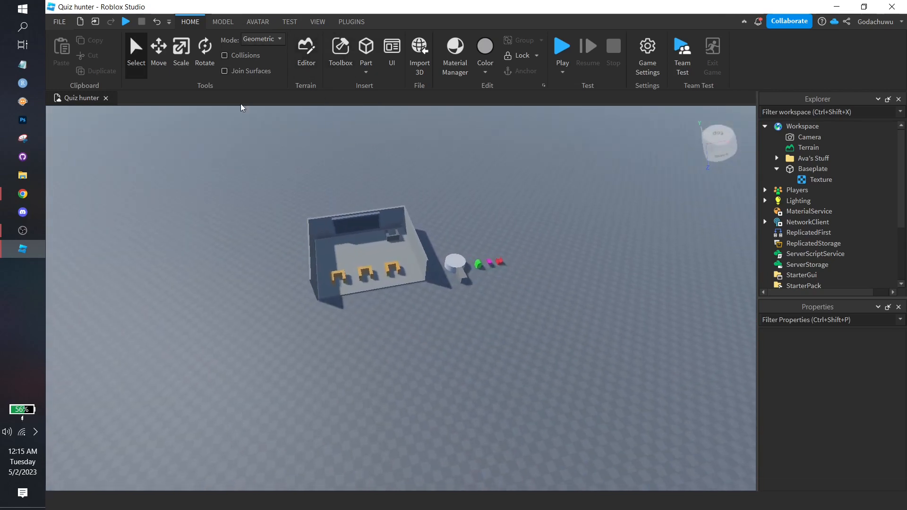
{"action": "left_click", "coordinate": [307, 55]}
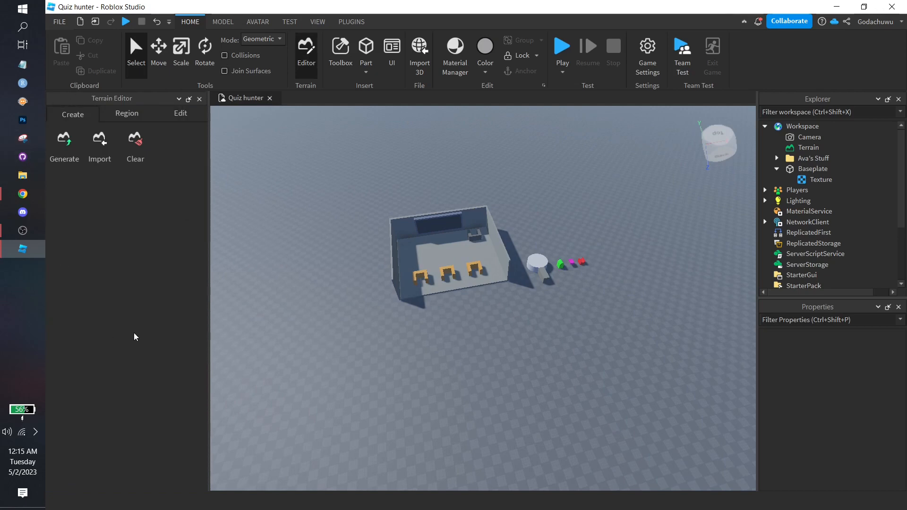
{"action": "right_click_drag", "start_coordinate": [462, 286], "coordinate": [464, 286]}
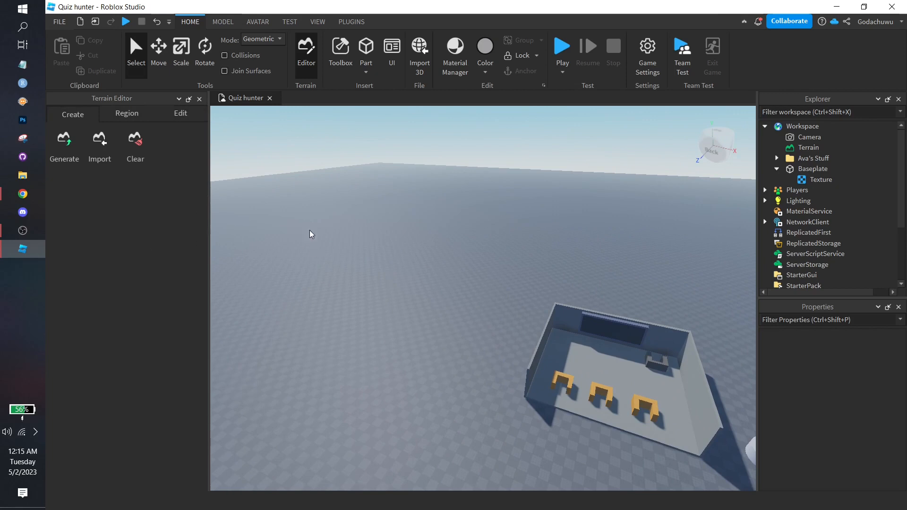
Clear all existing terrain from the place and confirm the removal
{"action": "left_click", "coordinate": [177, 116]}
{"action": "left_click", "coordinate": [67, 117]}
{"action": "key", "text": "s"}
{"action": "right_click_drag", "start_coordinate": [413, 255], "coordinate": [415, 255]}
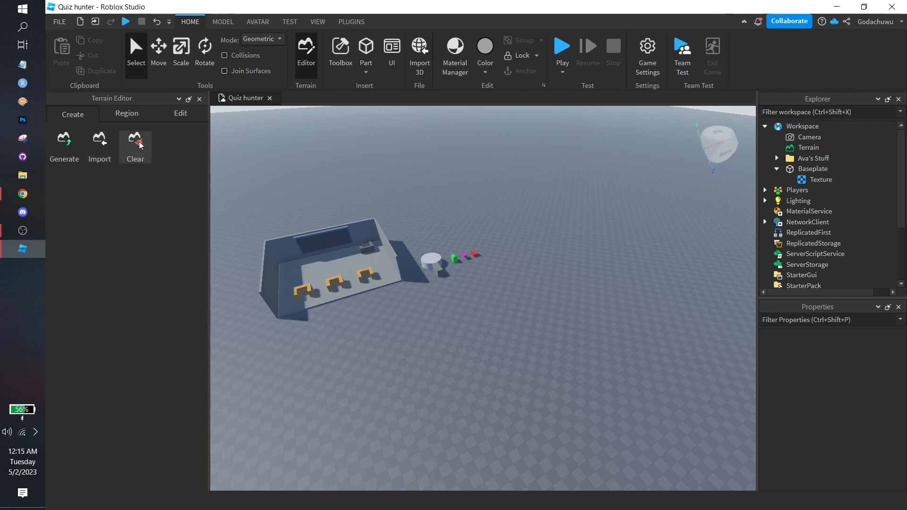
{"action": "left_click", "coordinate": [138, 160]}
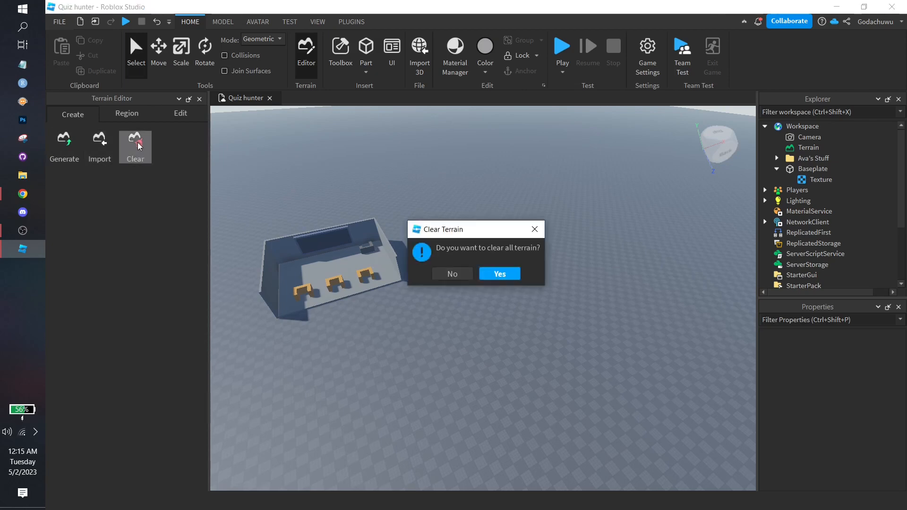
{"action": "left_click", "coordinate": [494, 274]}
Open the settings for generating new terrain on the baseplate around the classroom
{"action": "right_click_drag", "start_coordinate": [519, 259], "coordinate": [519, 258]}
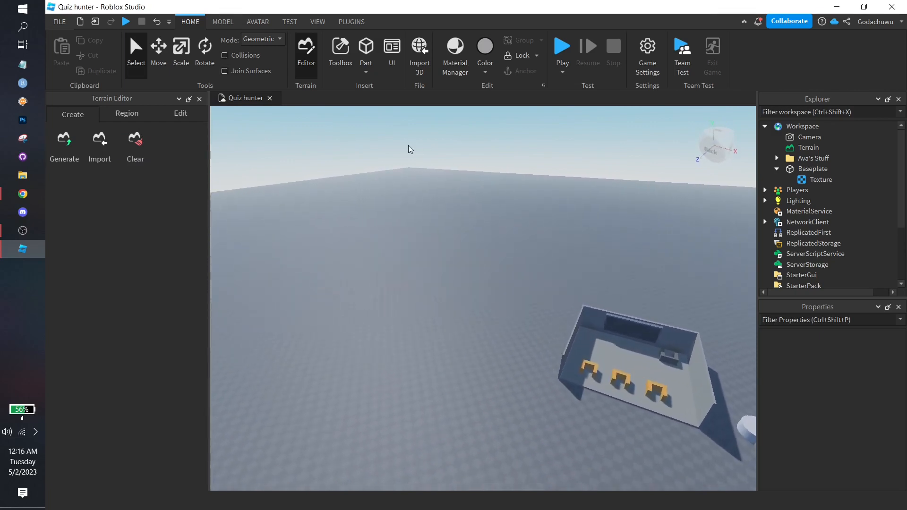
{"action": "key", "text": "a"}
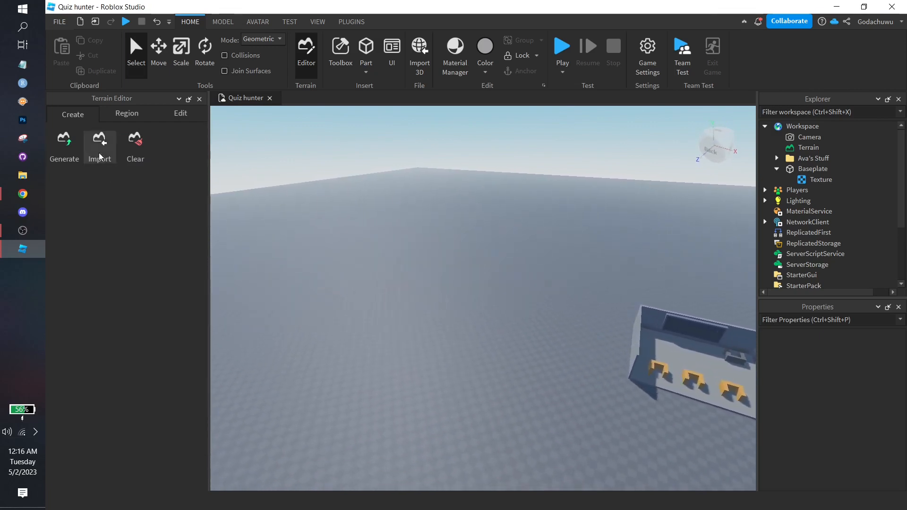
{"action": "right_click_drag", "start_coordinate": [422, 208], "coordinate": [420, 207]}
{"action": "key", "text": "s"}
{"action": "key", "text": "w"}
{"action": "key", "text": "a"}
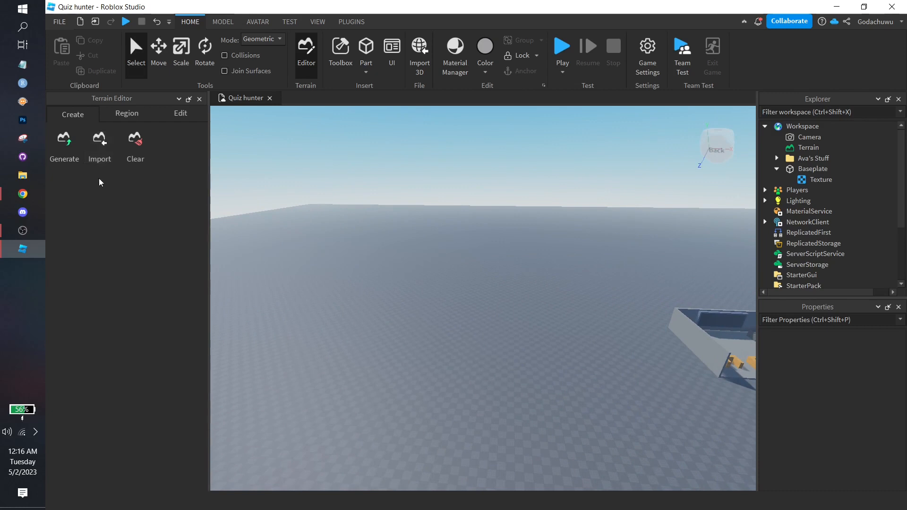
{"action": "right_click_drag", "start_coordinate": [426, 259], "coordinate": [426, 258]}
{"action": "key", "text": "s"}
{"action": "left_click", "coordinate": [69, 148]}
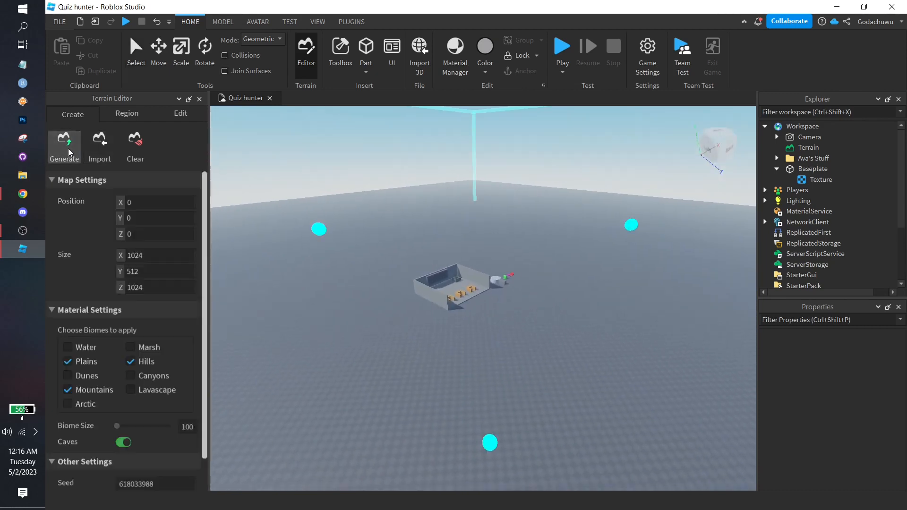
Resize the terrain generation region beside the classroom to about 583 × 253 × 619, positioned at about -220, 130, 414
{"action": "key", "text": "s"}
{"action": "right_click_drag", "start_coordinate": [503, 238], "coordinate": [502, 239]}
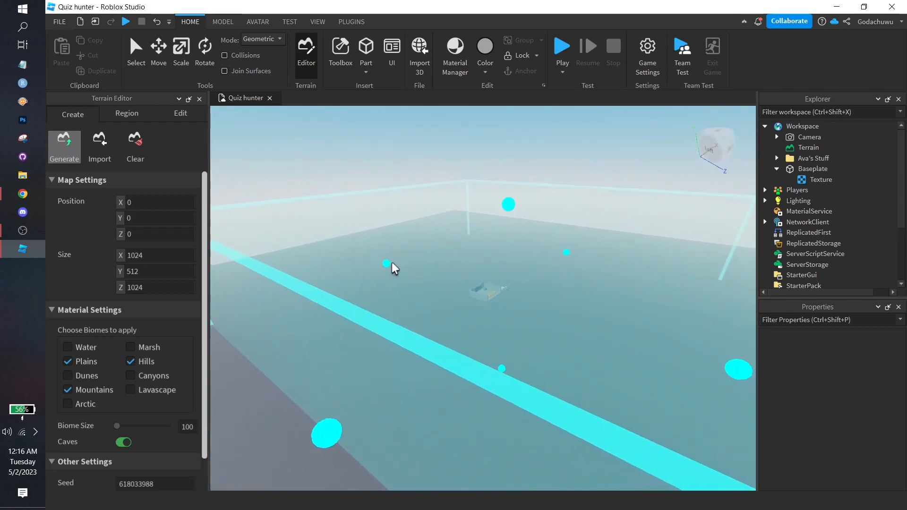
{"action": "right_click_drag", "start_coordinate": [390, 261], "coordinate": [391, 261]}
{"action": "key", "text": "a"}
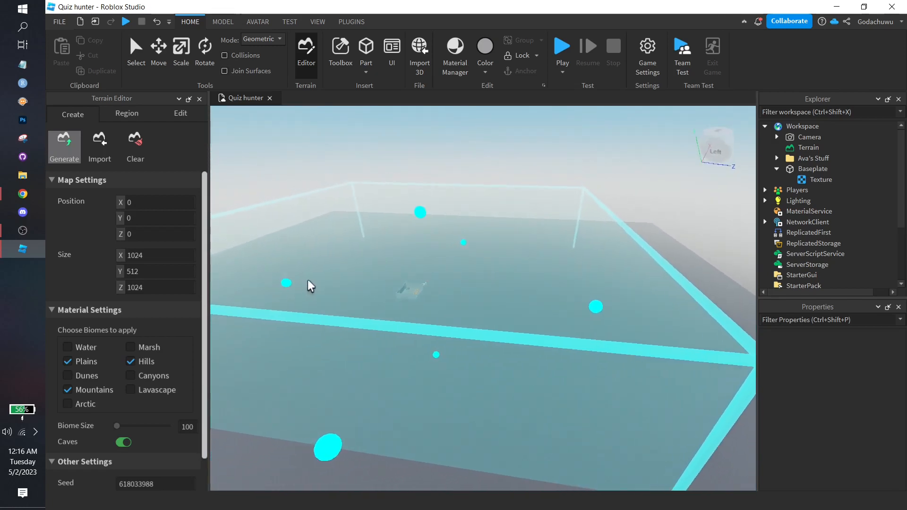
{"action": "left_click_drag", "start_coordinate": [308, 281], "coordinate": [499, 303]}
{"action": "key", "text": "a"}
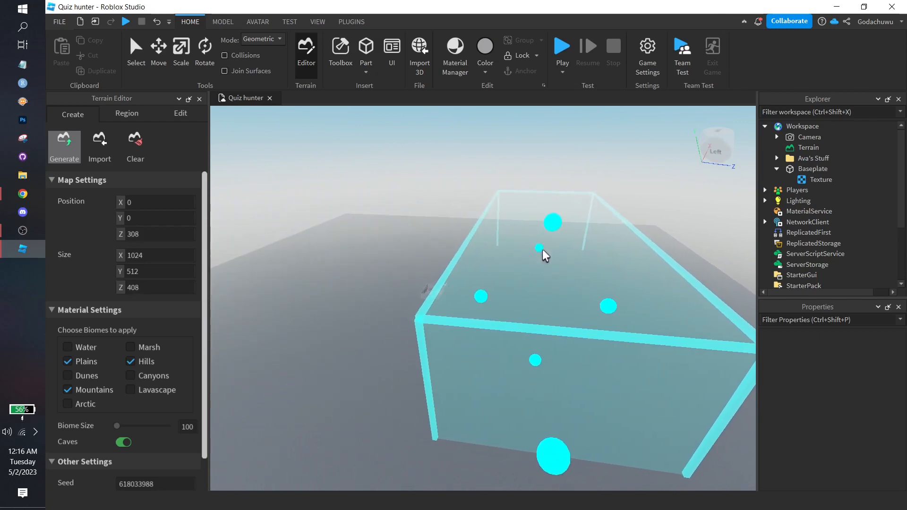
{"action": "left_click_drag", "start_coordinate": [540, 247], "coordinate": [712, 362]}
{"action": "key", "text": "d"}
{"action": "left_click_drag", "start_coordinate": [560, 413], "coordinate": [585, 351]}
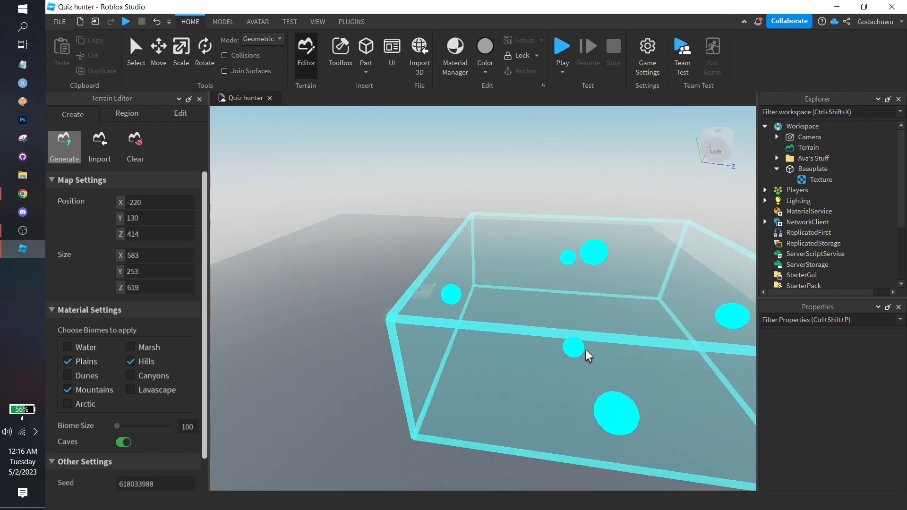
Shrink the generation region along X to about 505, bringing its X position to about -259
{"action": "mouse_move", "coordinate": [526, 308]}
{"action": "right_mouse_down"}
{"action": "mouse_move", "coordinate": [507, 311]}
{"action": "mouse_move", "coordinate": [518, 308]}
{"action": "right_mouse_up"}
{"action": "key", "text": "a"}
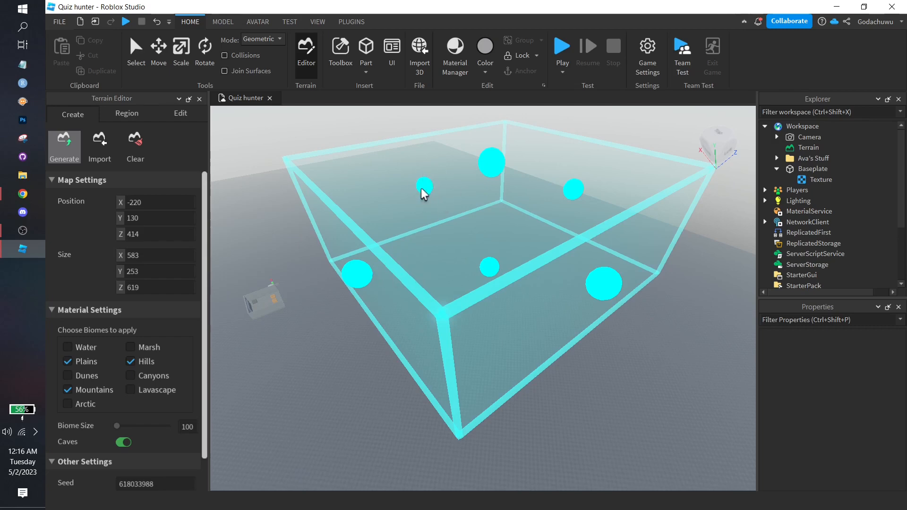
{"action": "left_click_drag", "start_coordinate": [422, 187], "coordinate": [429, 215]}
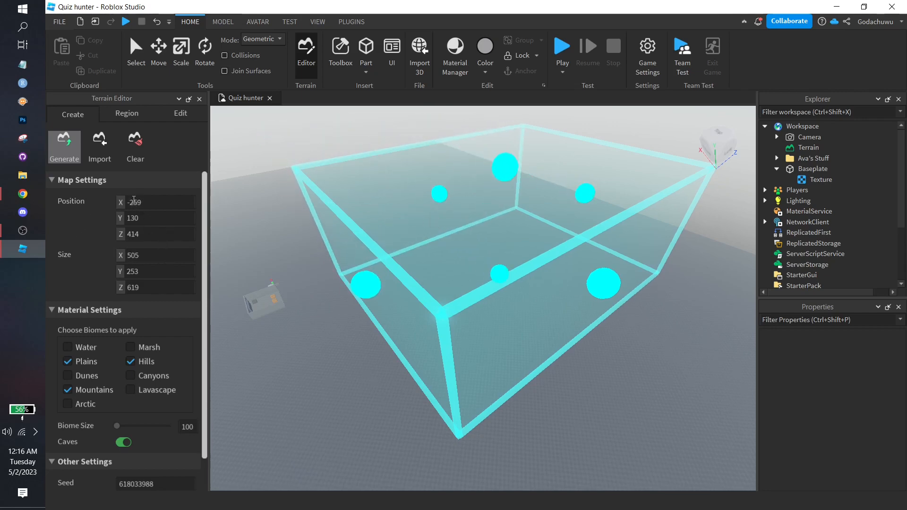
Set the region's Y size to 300, then raise its bottom face until the height is about 275 at Y position 142
{"action": "right_click_drag", "start_coordinate": [559, 264], "coordinate": [559, 264]}
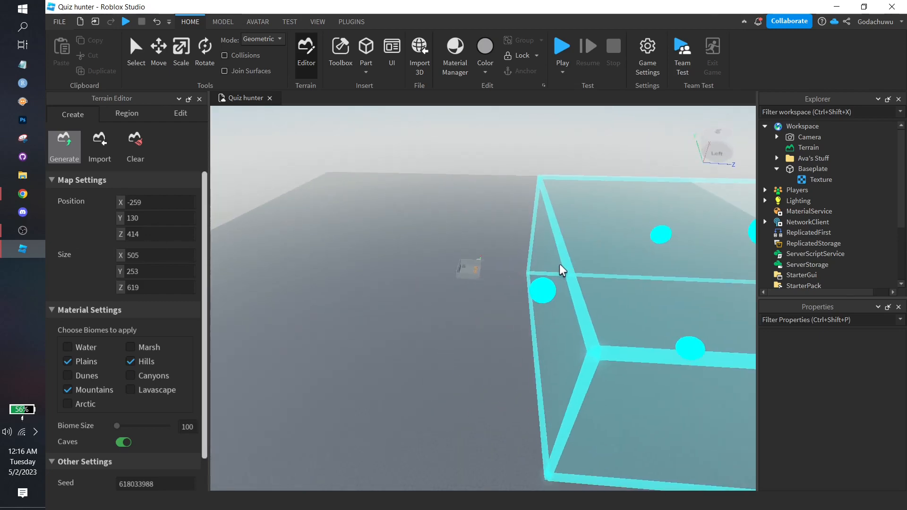
{"action": "right_click_drag", "start_coordinate": [561, 263], "coordinate": [560, 264]}
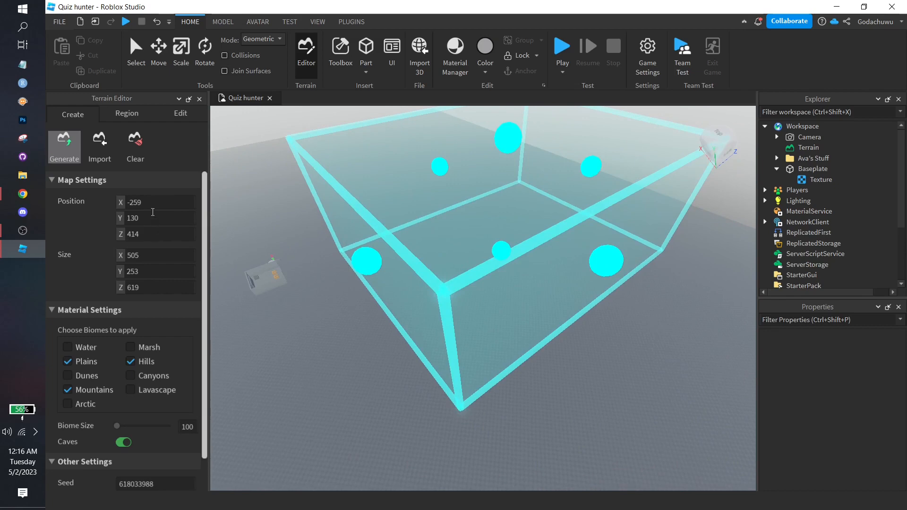
{"action": "double_click", "coordinate": [143, 271]}
{"action": "type", "text": "300"}
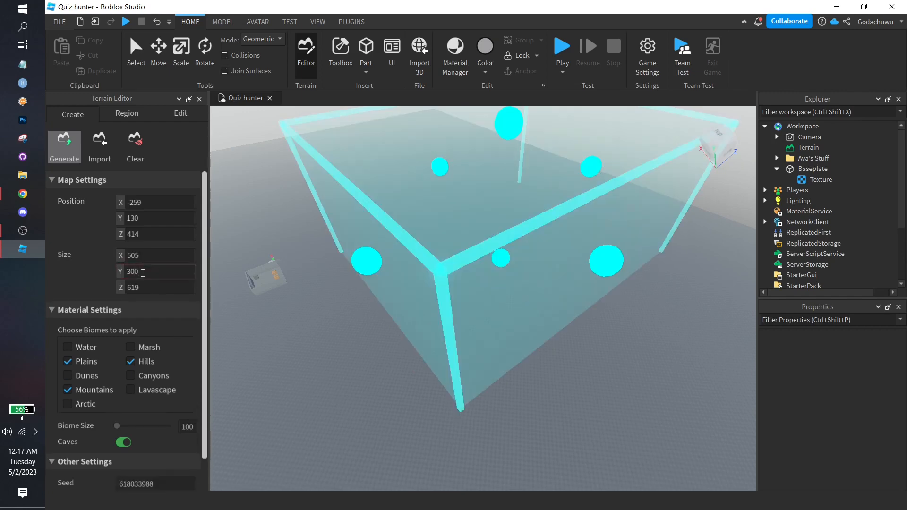
{"action": "mouse_move", "coordinate": [502, 255]}
{"action": "left_mouse_down"}
{"action": "mouse_move", "coordinate": [506, 242]}
{"action": "mouse_move", "coordinate": [507, 249]}
{"action": "left_mouse_up"}
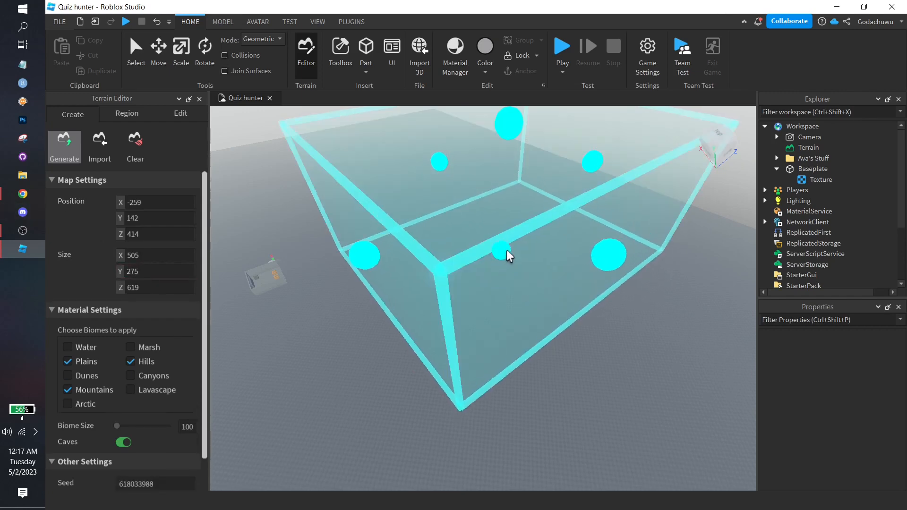
Choose the Water, Plains and Mountains biomes without Hills, and turn off caves for the generated terrain
{"action": "scroll", "coordinate": [114, 277], "scroll_direction": "down", "scroll_amount": 2}
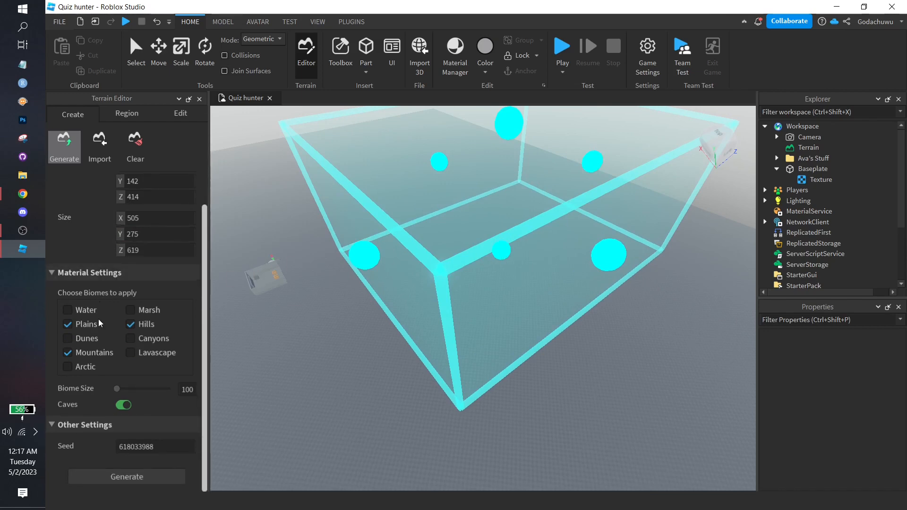
{"action": "left_click", "coordinate": [87, 355]}
{"action": "left_click", "coordinate": [147, 324]}
{"action": "left_click", "coordinate": [80, 326]}
{"action": "right_click_drag", "start_coordinate": [584, 325], "coordinate": [584, 325]}
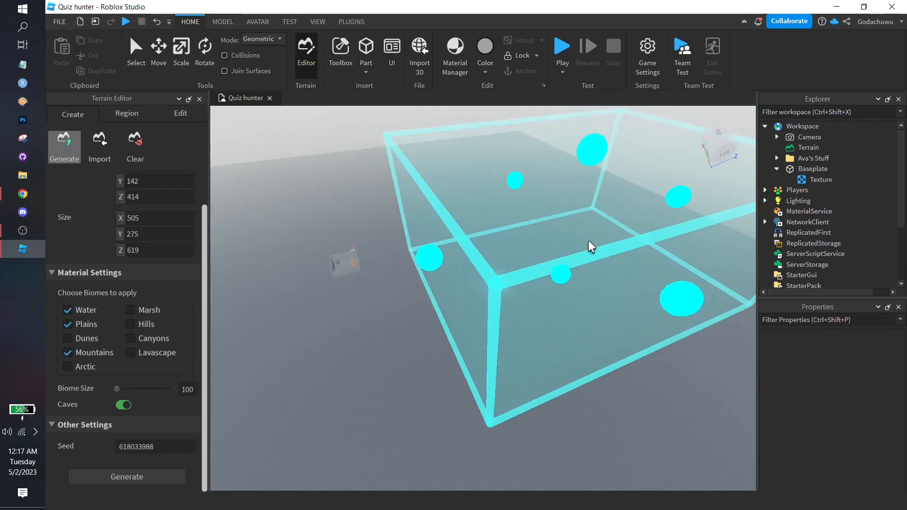
{"action": "left_click", "coordinate": [124, 406]}
Generate the terrain inside the region with the existing seed, then exit the Generate tool
{"action": "scroll", "coordinate": [82, 257], "scroll_direction": "up", "scroll_amount": 2}
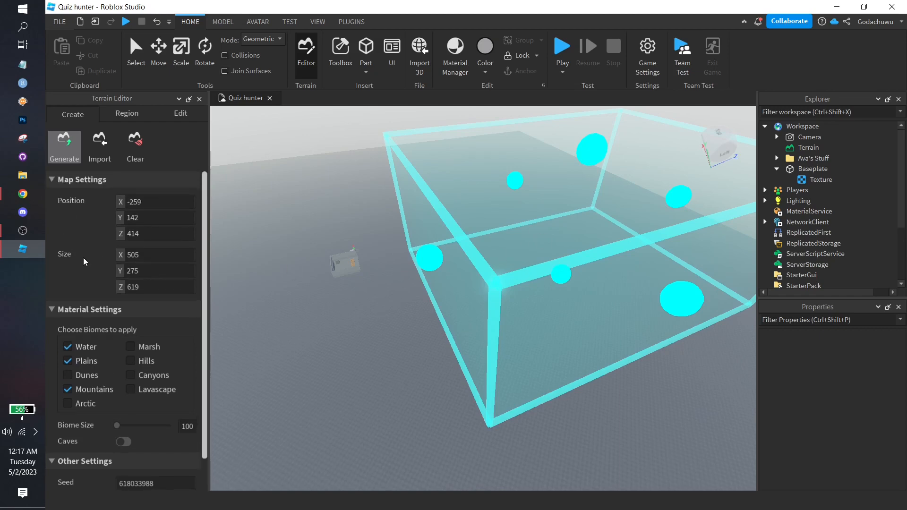
{"action": "scroll", "coordinate": [83, 257], "scroll_direction": "down", "scroll_amount": 2}
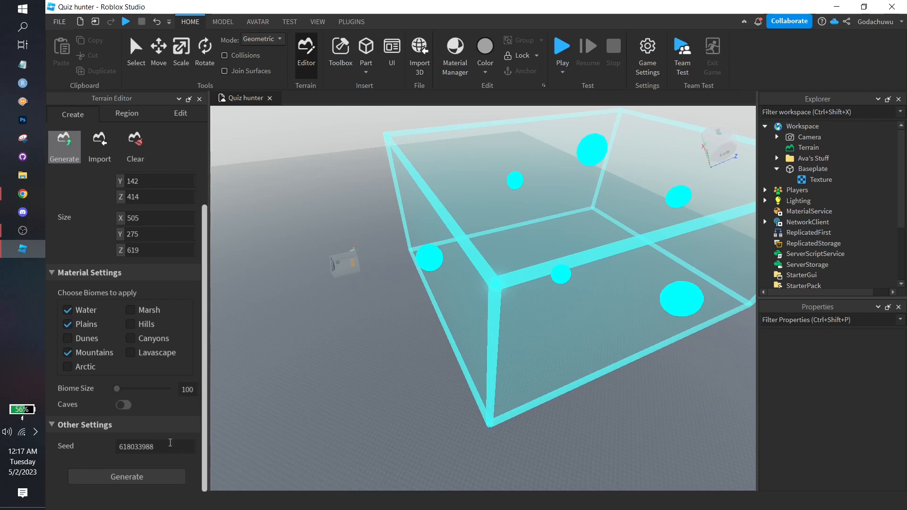
{"action": "right_click_drag", "start_coordinate": [626, 318], "coordinate": [627, 322]}
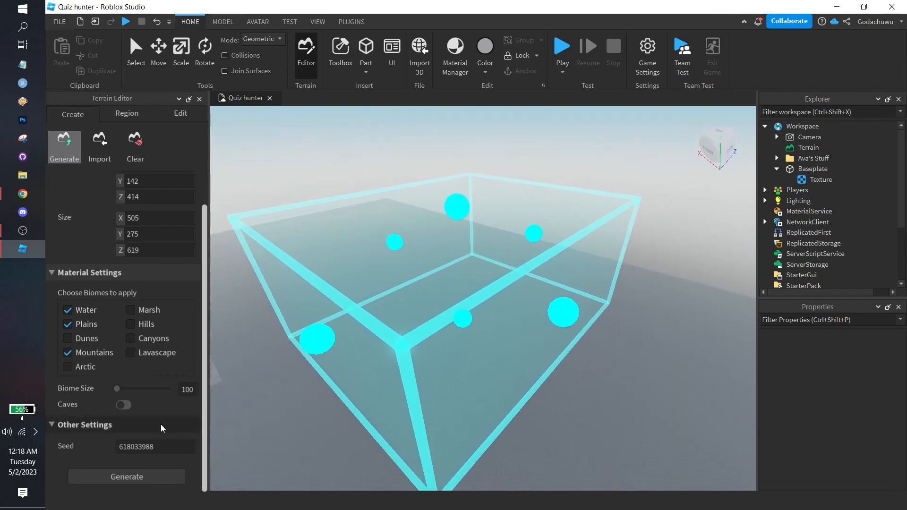
{"action": "left_click", "coordinate": [128, 474]}
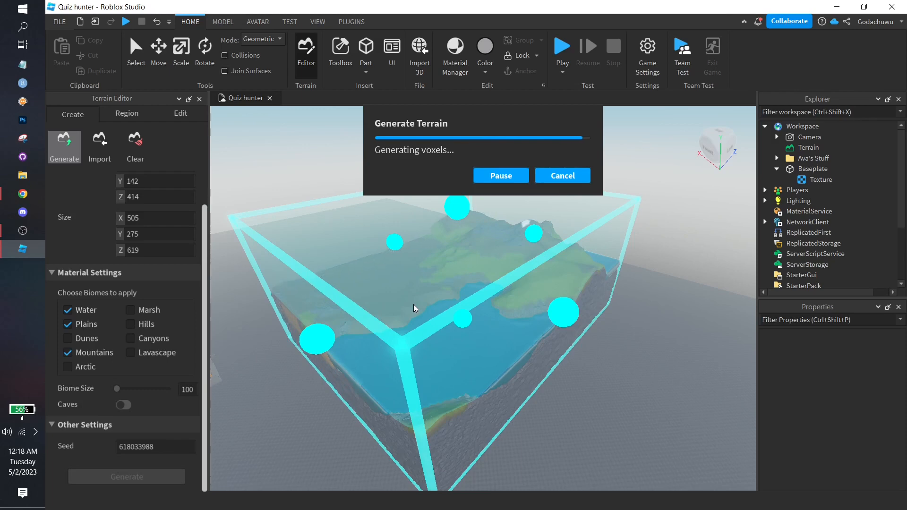
{"action": "left_click", "coordinate": [66, 145]}
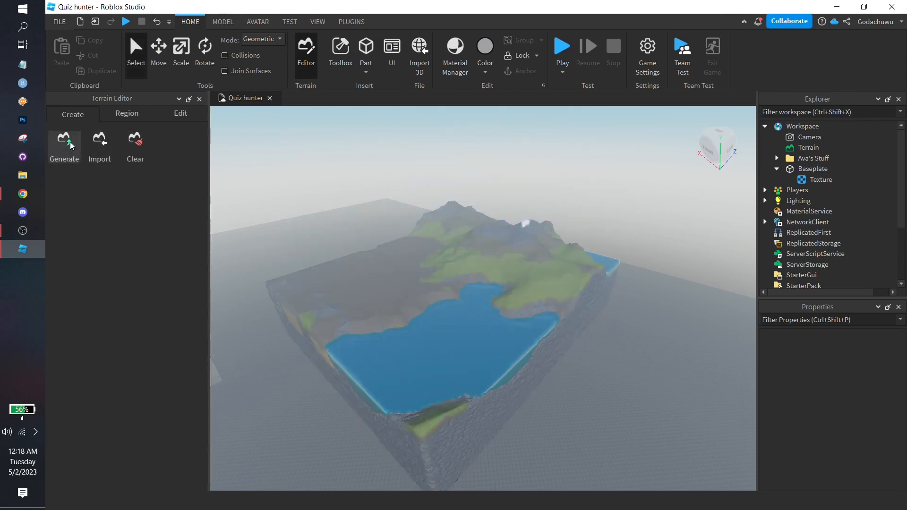
Fly over the generated terrain to examine its mountains, grassland and lake up close
{"action": "right_click_drag", "start_coordinate": [460, 214], "coordinate": [463, 213]}
{"action": "scroll", "coordinate": [477, 206], "scroll_direction": "up", "scroll_amount": 5}
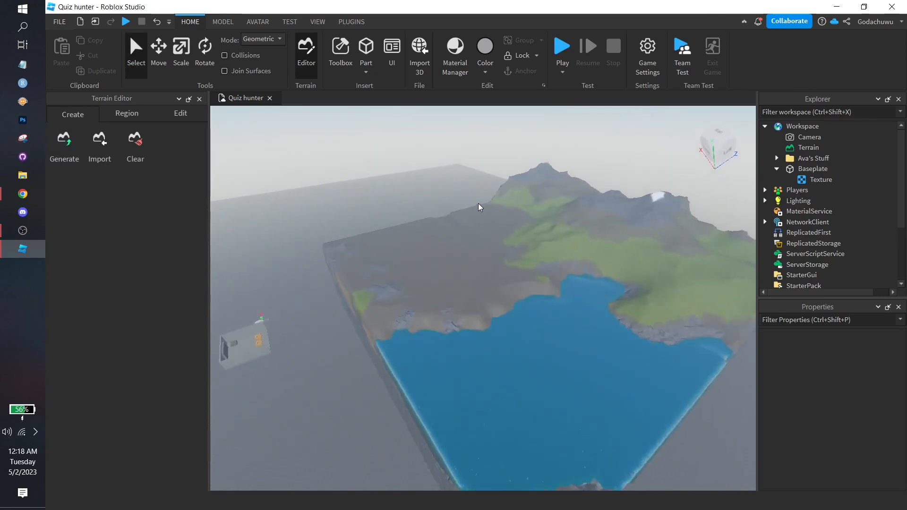
{"action": "scroll", "coordinate": [477, 210], "scroll_direction": "up", "scroll_amount": 3}
{"action": "key", "text": "s"}
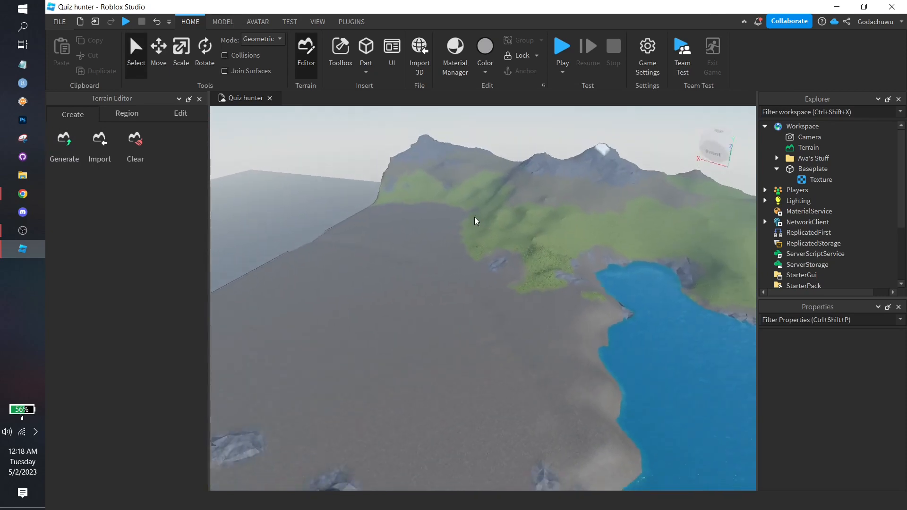
{"action": "right_click_drag", "start_coordinate": [475, 217], "coordinate": [576, 320]}
{"action": "key", "text": "w"}
{"action": "key", "text": "s"}
{"action": "key", "text": "w"}
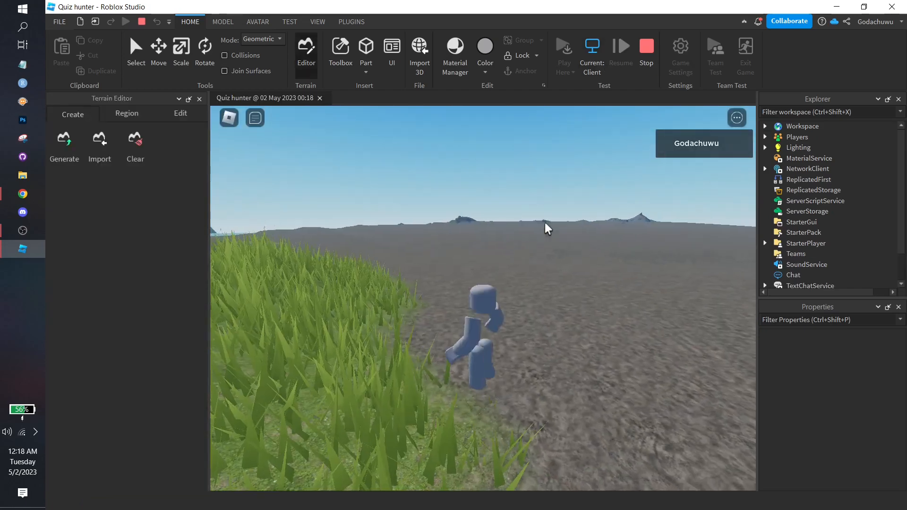
Play-test the terrain by walking and jumping the character across the bare ground and grass
{"action": "key", "text": "w"}
{"action": "right_click_drag", "start_coordinate": [545, 223], "coordinate": [535, 227]}
{"action": "key", "text": "space"}
{"action": "key", "text": "d"}
{"action": "key", "text": "s"}
{"action": "key", "text": "space"}
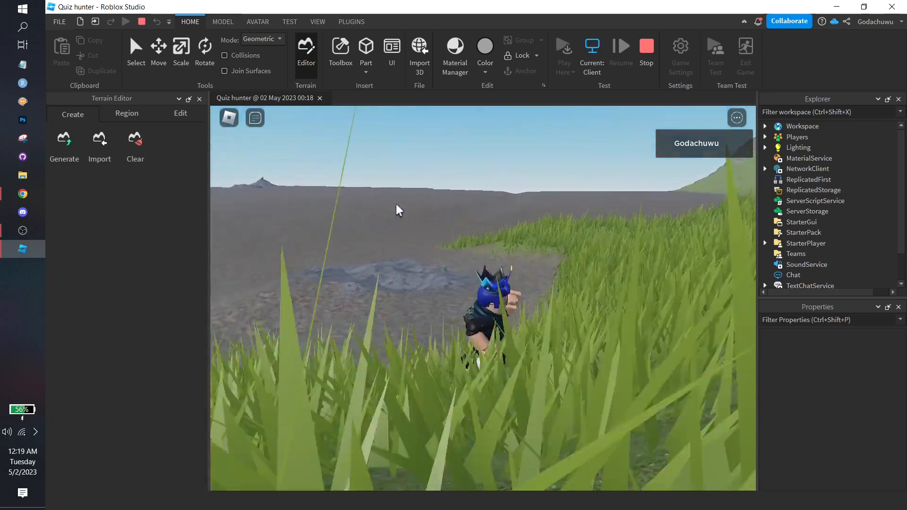
Move the character through the grass and up the rocky mountain, then stop the play test
{"action": "key", "text": "w"}
{"action": "right_click_drag", "start_coordinate": [470, 219], "coordinate": [514, 221]}
{"action": "key", "text": "d"}
{"action": "key", "text": "w"}
{"action": "key", "text": "d"}
{"action": "key", "text": "space"}
{"action": "key", "text": "w"}
{"action": "key", "text": "space"}
{"action": "key", "text": "space"}
{"action": "key", "text": "w"}
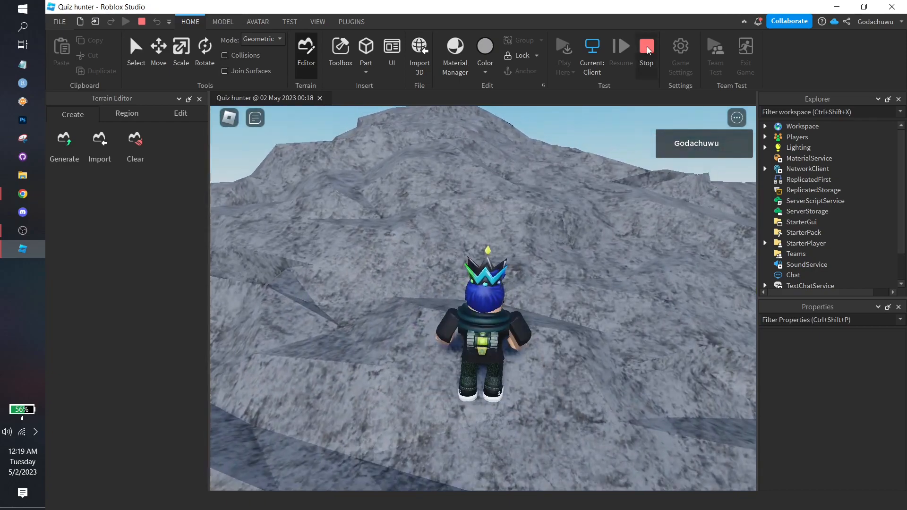
{"action": "left_click", "coordinate": [647, 47]}
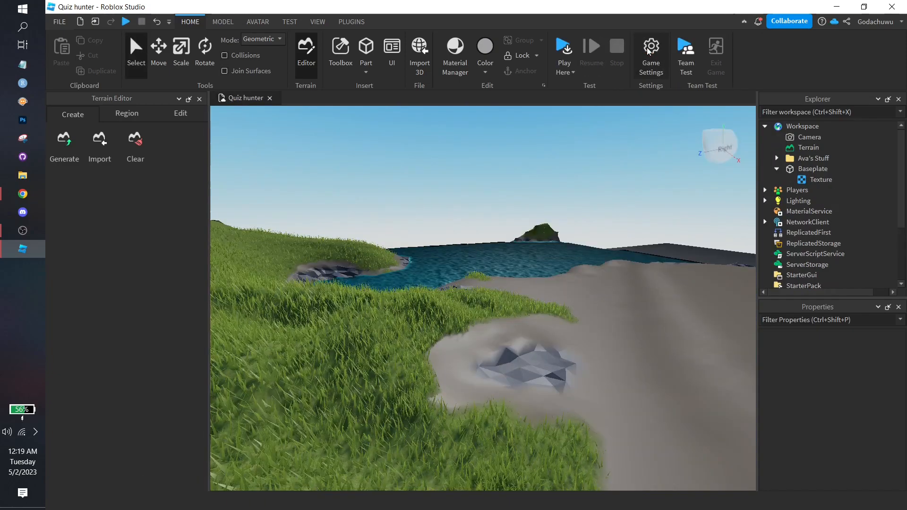
{"action": "scroll", "coordinate": [450, 200], "scroll_direction": "down", "scroll_amount": 3}
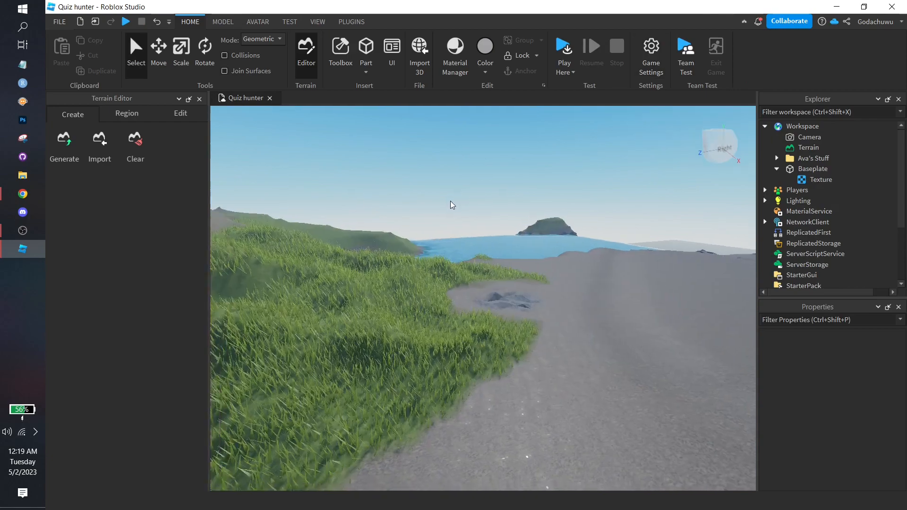
{"action": "right_click_drag", "start_coordinate": [450, 201], "coordinate": [453, 201]}
{"action": "scroll", "coordinate": [452, 201], "scroll_direction": "down", "scroll_amount": 3}
{"action": "key", "text": "s"}
{"action": "key", "text": "a"}
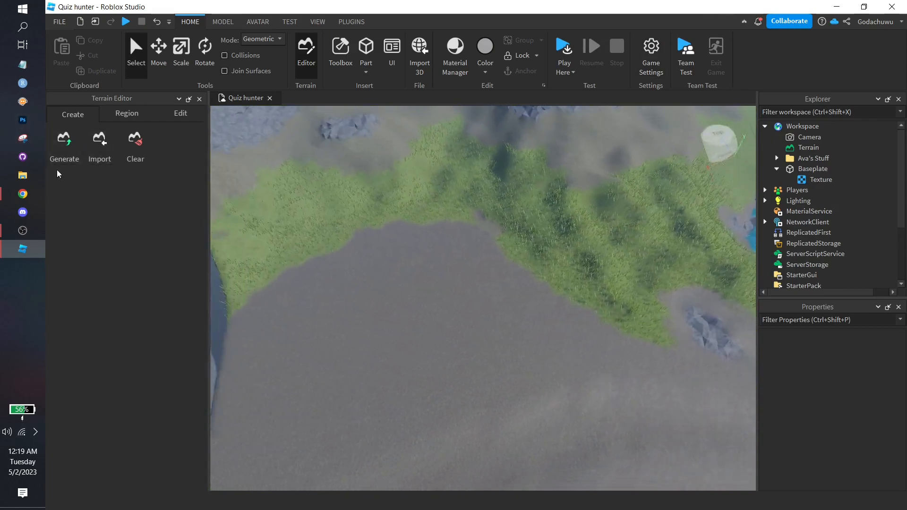
Clear all terrain from the place, then undo the clearing
{"action": "left_click", "coordinate": [137, 148]}
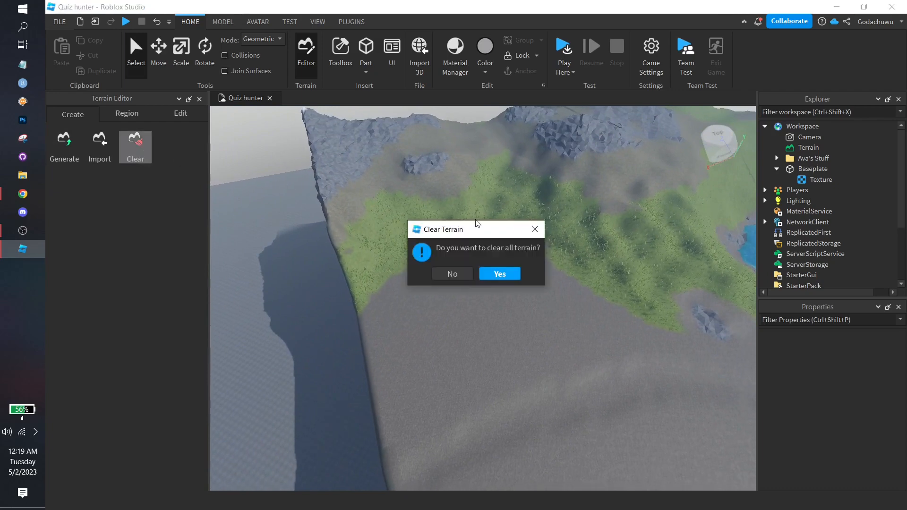
{"action": "left_click", "coordinate": [500, 275]}
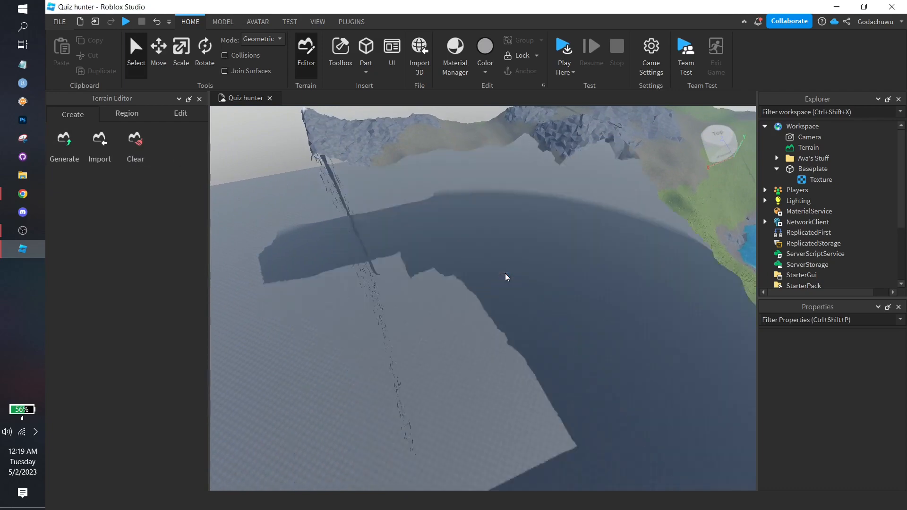
{"action": "right_click_drag", "start_coordinate": [505, 273], "coordinate": [532, 216]}
{"action": "key", "text": "ctrl+z"}
Select a box-shaped terrain region around the rocky outcrops and grassy slope with the Region Select tool
{"action": "left_click", "coordinate": [143, 116]}
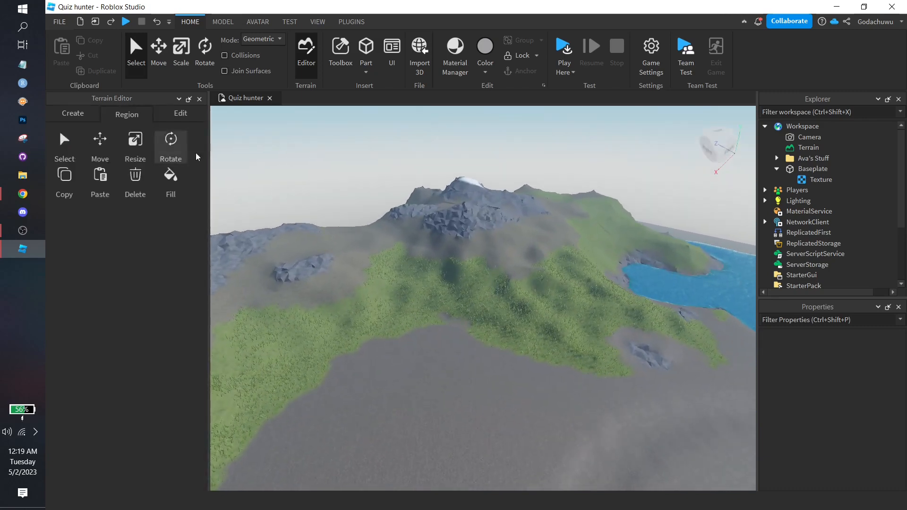
{"action": "right_click_drag", "start_coordinate": [477, 240], "coordinate": [472, 258]}
{"action": "key", "text": "s"}
{"action": "key", "text": "a"}
{"action": "key", "text": "a"}
{"action": "key", "text": "d"}
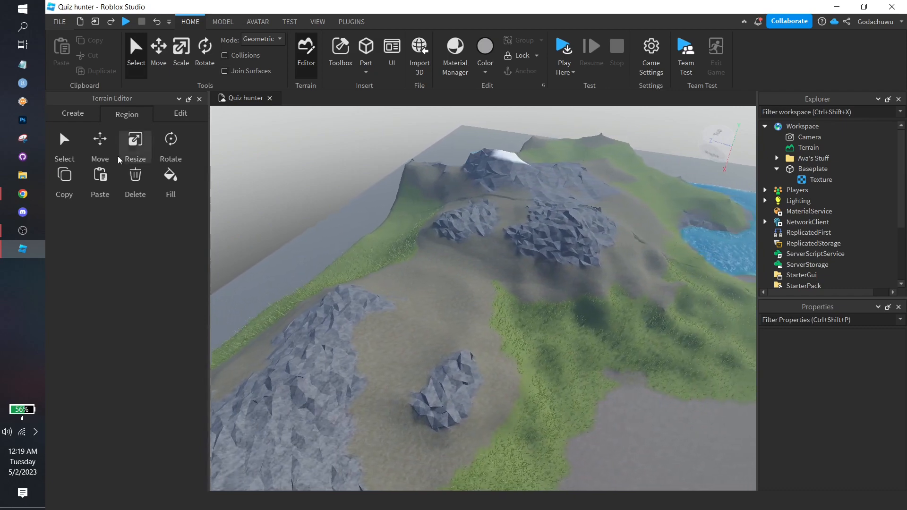
{"action": "left_click", "coordinate": [62, 141]}
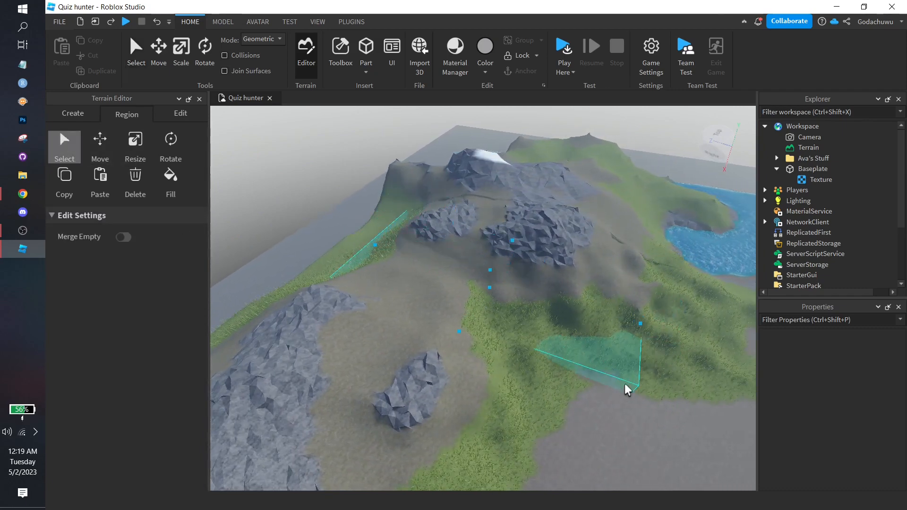
{"action": "mouse_move", "coordinate": [491, 273]}
{"action": "left_mouse_down"}
{"action": "mouse_move", "coordinate": [490, 218]}
{"action": "mouse_move", "coordinate": [497, 281]}
{"action": "left_mouse_up"}
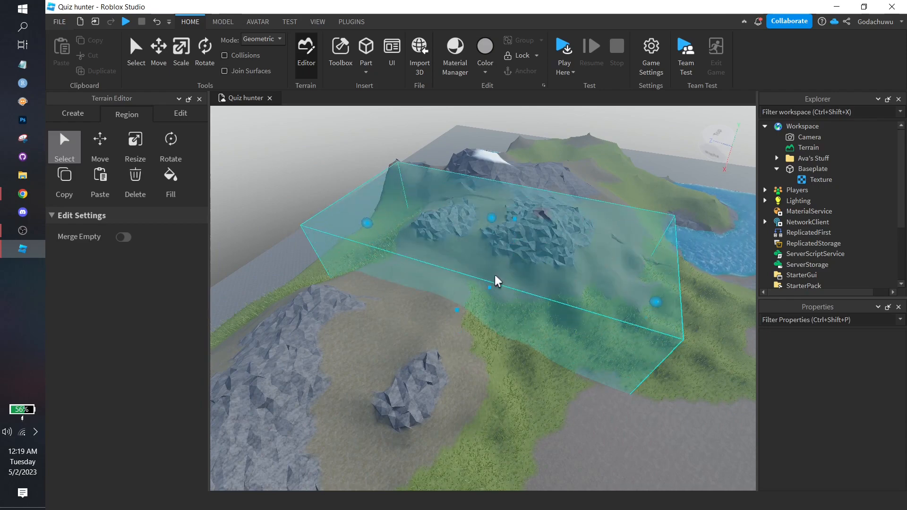
{"action": "left_click_drag", "start_coordinate": [457, 310], "coordinate": [419, 377]}
Extend the selected region across the remaining rocks and grass to the outer edge of the terrain
{"action": "right_click_drag", "start_coordinate": [567, 339], "coordinate": [567, 338]}
{"action": "key", "text": "d"}
{"action": "key", "text": "s"}
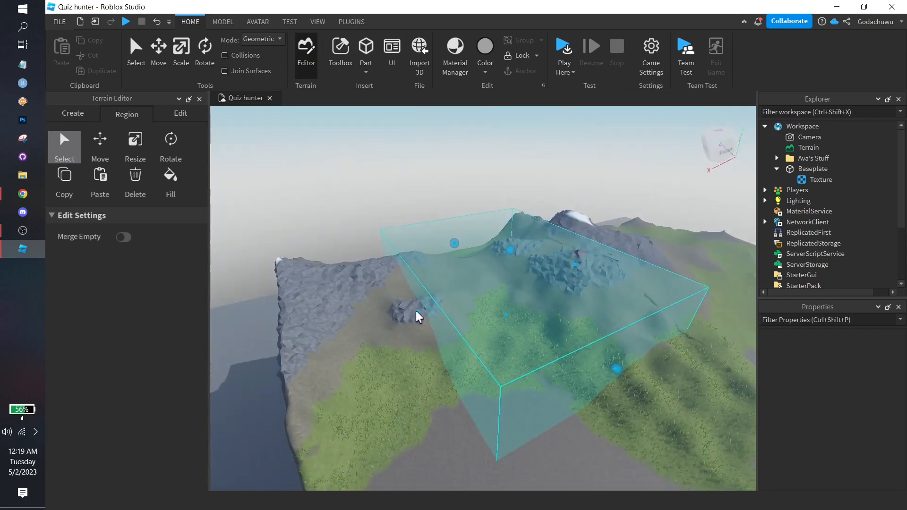
{"action": "key", "text": "s"}
{"action": "right_click_drag", "start_coordinate": [453, 324], "coordinate": [455, 323]}
{"action": "key", "text": "s"}
{"action": "key", "text": "d"}
{"action": "right_click_drag", "start_coordinate": [466, 244], "coordinate": [466, 244]}
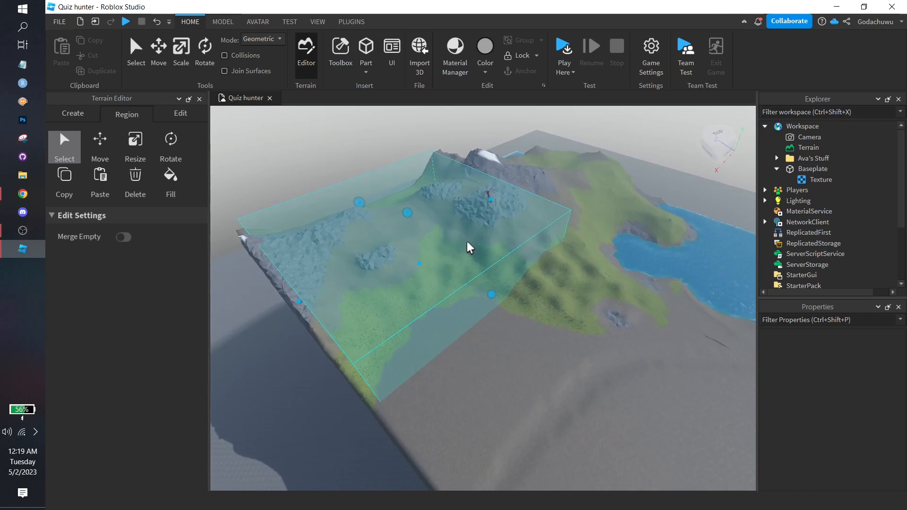
Move the selected terrain block sideways onto the bare ground, away from the snowy mountain
{"action": "left_click", "coordinate": [100, 141]}
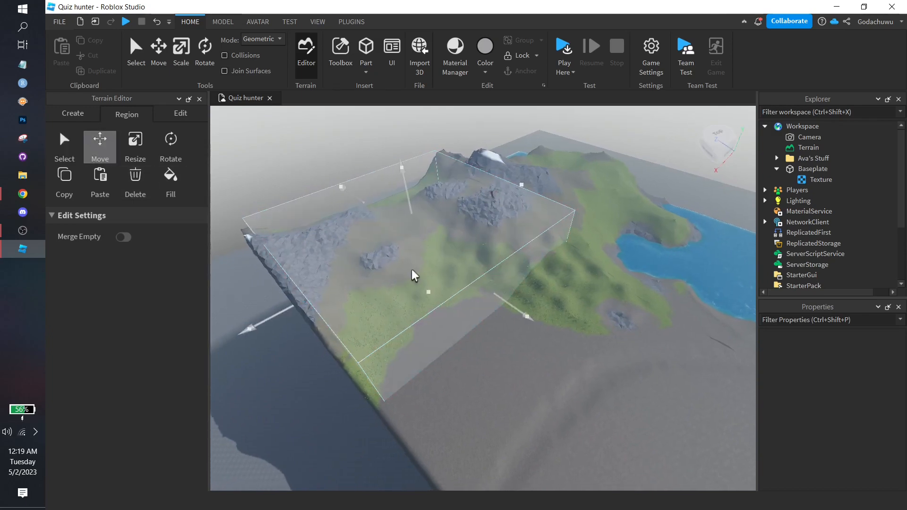
{"action": "key", "text": "d"}
{"action": "right_click_drag", "start_coordinate": [412, 271], "coordinate": [413, 270]}
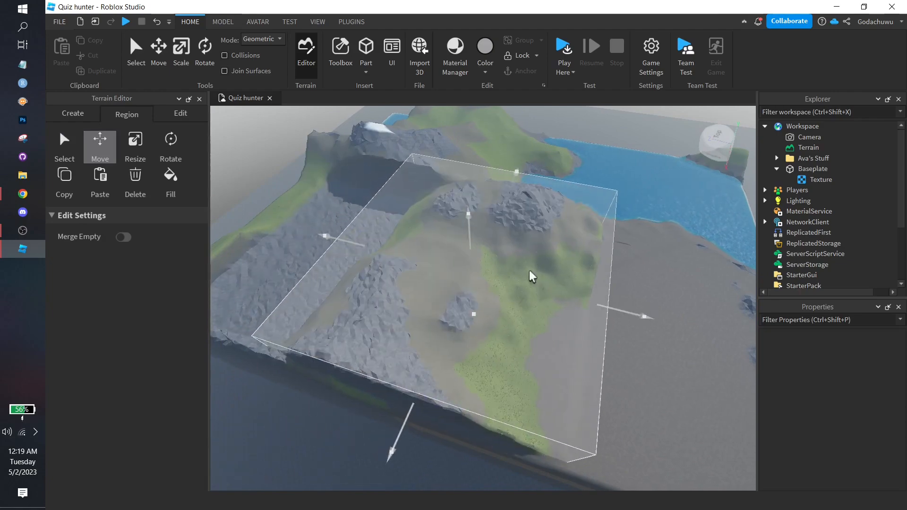
{"action": "right_click_drag", "start_coordinate": [453, 255], "coordinate": [441, 254]}
{"action": "key", "text": "w"}
{"action": "key", "text": "s"}
{"action": "key", "text": "d"}
{"action": "key", "text": "s"}
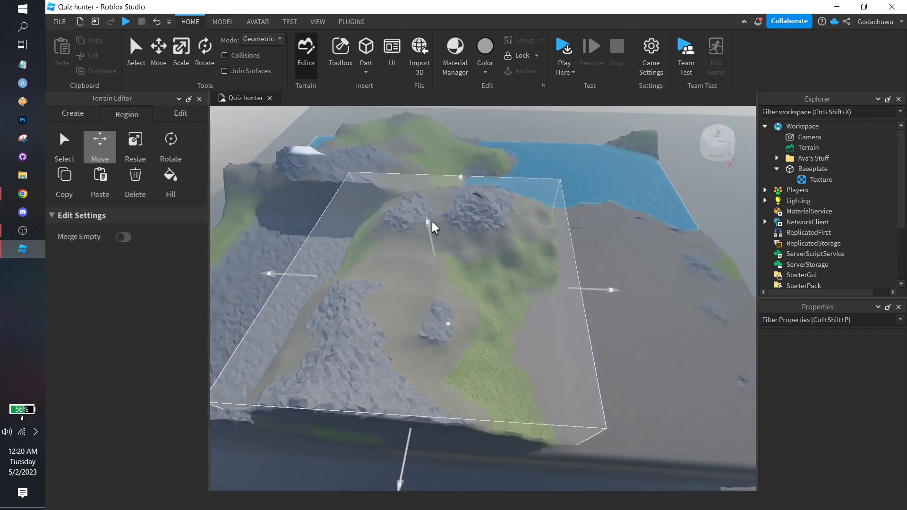
Raise the moved terrain block above the surrounding ground and inspect the pit at its original location
{"action": "key", "text": "s"}
{"action": "key", "text": "d"}
{"action": "key", "text": "d"}
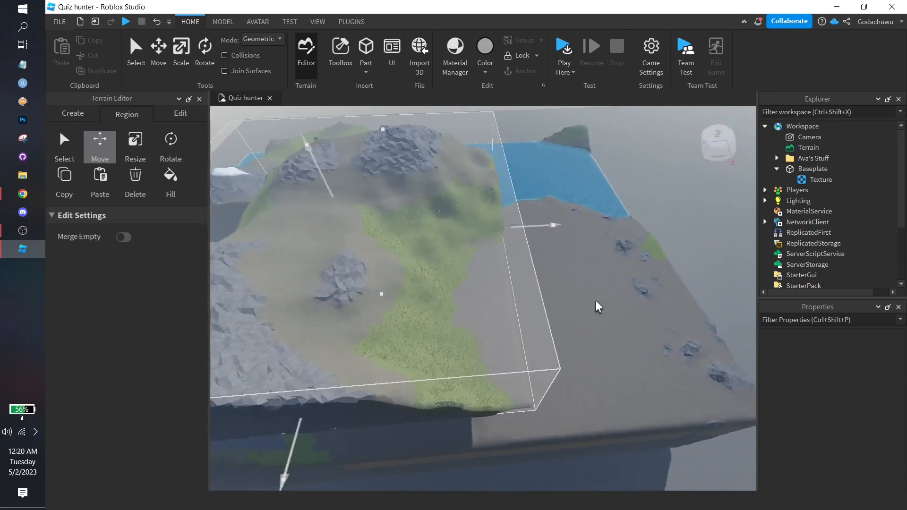
{"action": "key", "text": "w"}
{"action": "right_click_drag", "start_coordinate": [596, 304], "coordinate": [593, 324]}
{"action": "key", "text": "w"}
{"action": "key", "text": "s"}
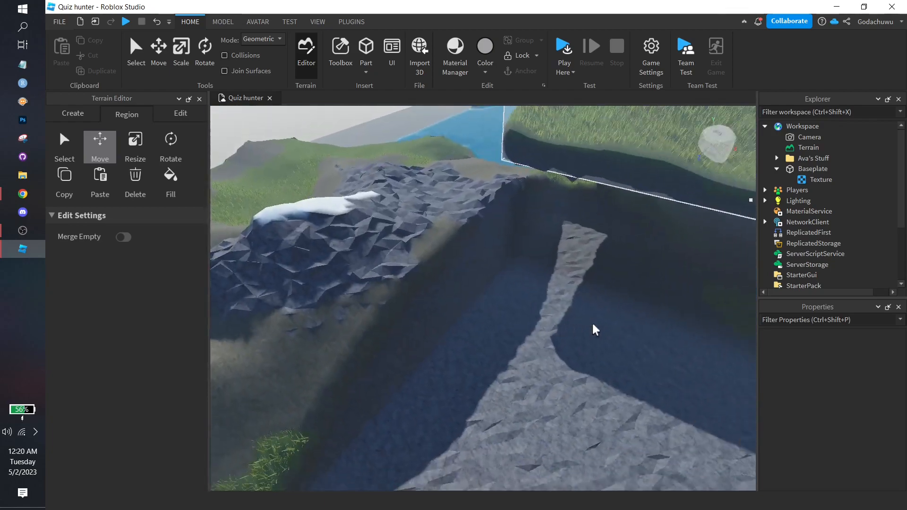
Resize the selected region to stretch its mountains taller
{"action": "left_click", "coordinate": [146, 152]}
{"action": "right_click_drag", "start_coordinate": [499, 214], "coordinate": [498, 214]}
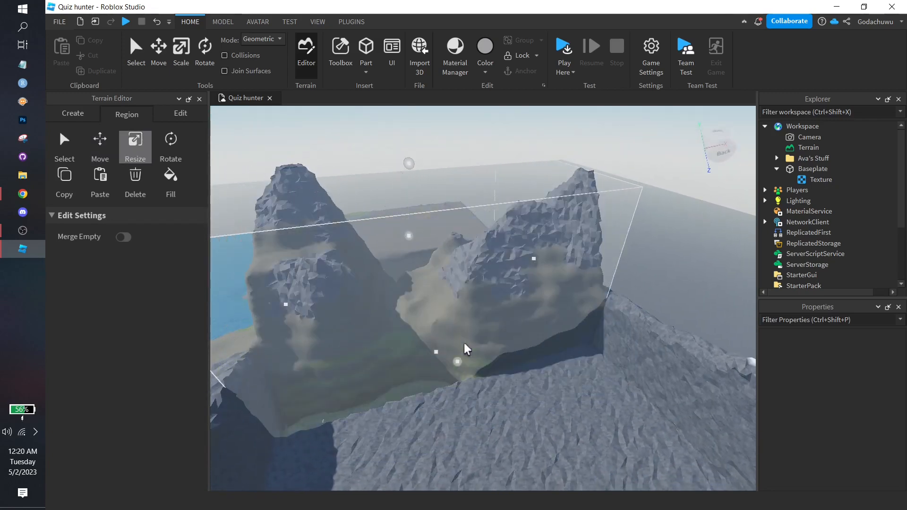
{"action": "right_click_drag", "start_coordinate": [467, 349], "coordinate": [463, 278]}
{"action": "key", "text": "w"}
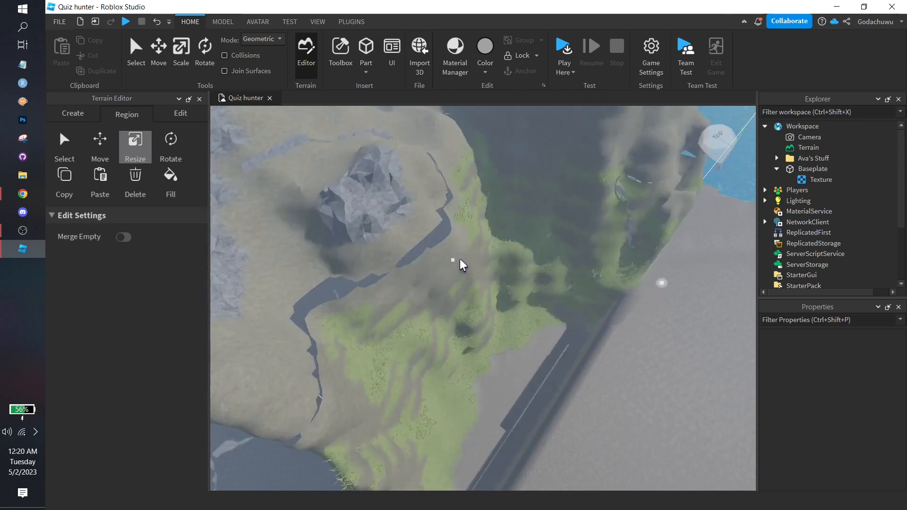
Examine the resized mountains, the grass and the border with the bare ground from several angles
{"action": "right_click_drag", "start_coordinate": [619, 301], "coordinate": [618, 301]}
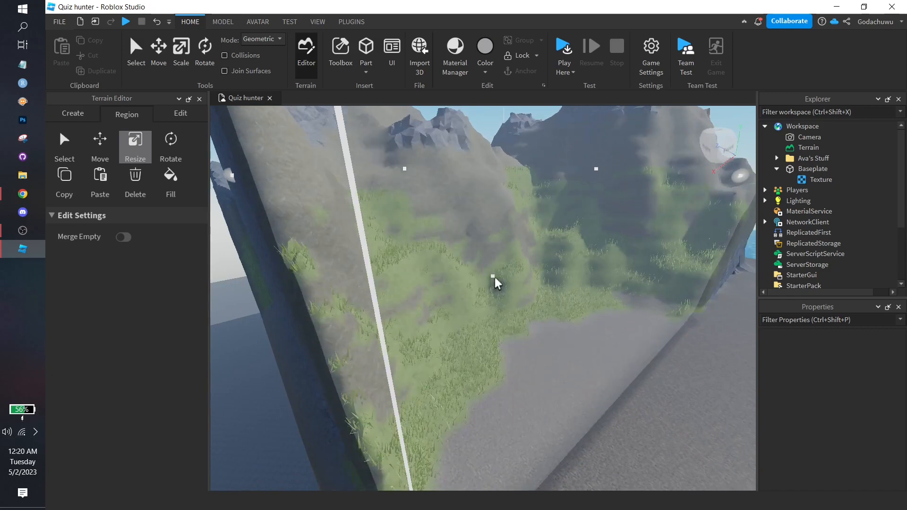
{"action": "right_click_drag", "start_coordinate": [499, 295], "coordinate": [558, 307]}
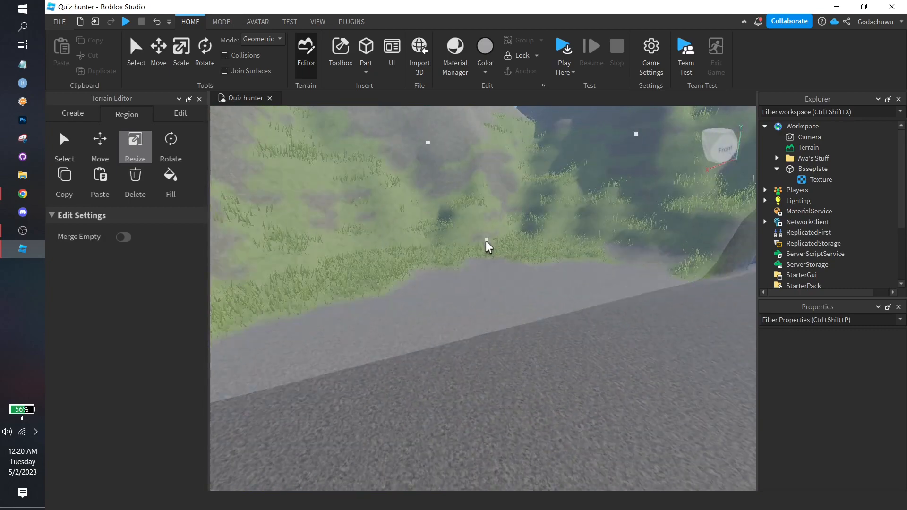
{"action": "key", "text": "a"}
{"action": "right_click_drag", "start_coordinate": [537, 271], "coordinate": [537, 270]}
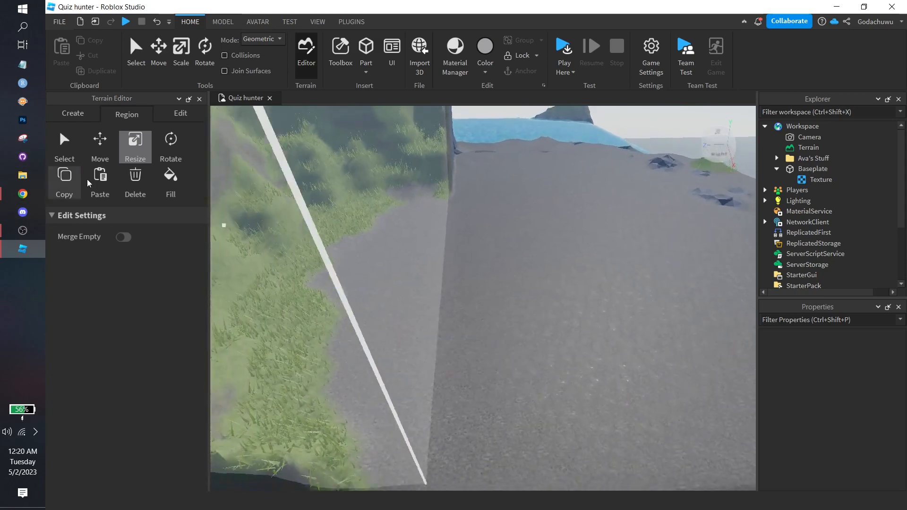
{"action": "key", "text": "s"}
{"action": "right_click_drag", "start_coordinate": [456, 219], "coordinate": [494, 232]}
{"action": "key", "text": "s"}
{"action": "key", "text": "d"}
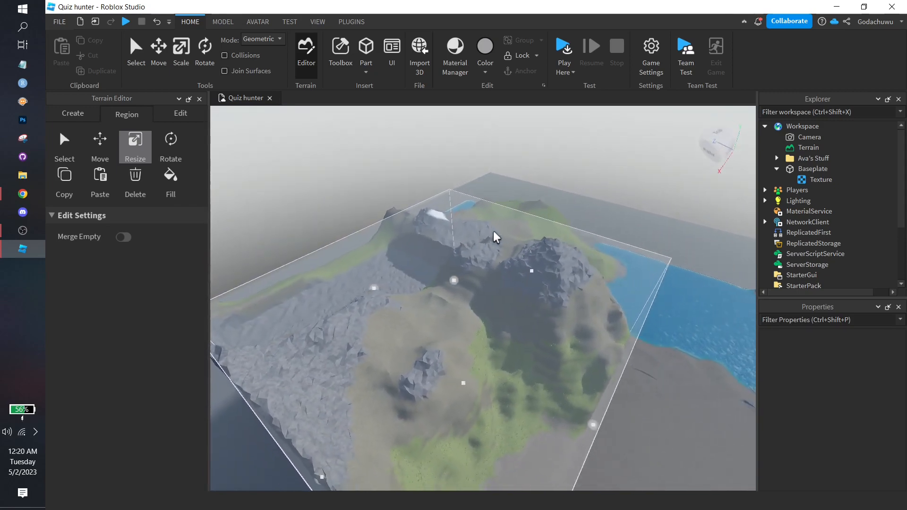
Copy the resized terrain region, paste it, and move the copy out over the bare ground
{"action": "left_click", "coordinate": [73, 178]}
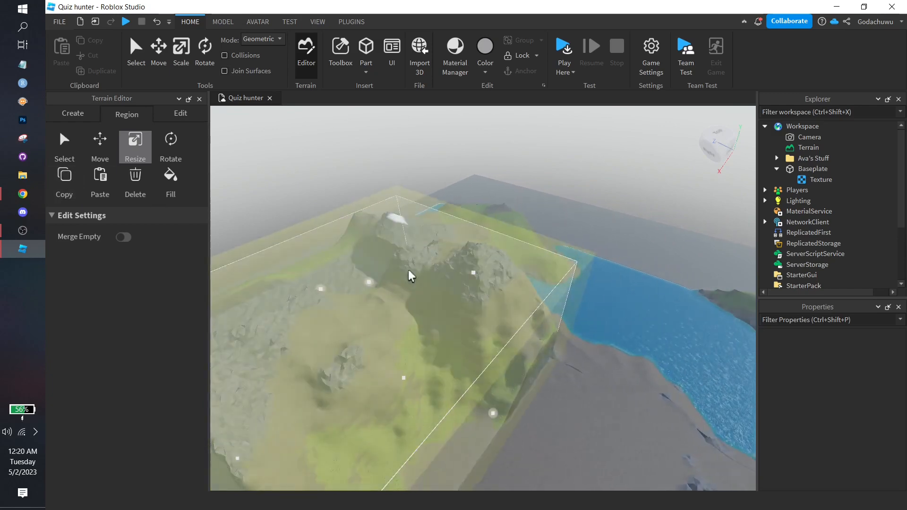
{"action": "right_click_drag", "start_coordinate": [473, 296], "coordinate": [474, 295]}
{"action": "left_click", "coordinate": [96, 184]}
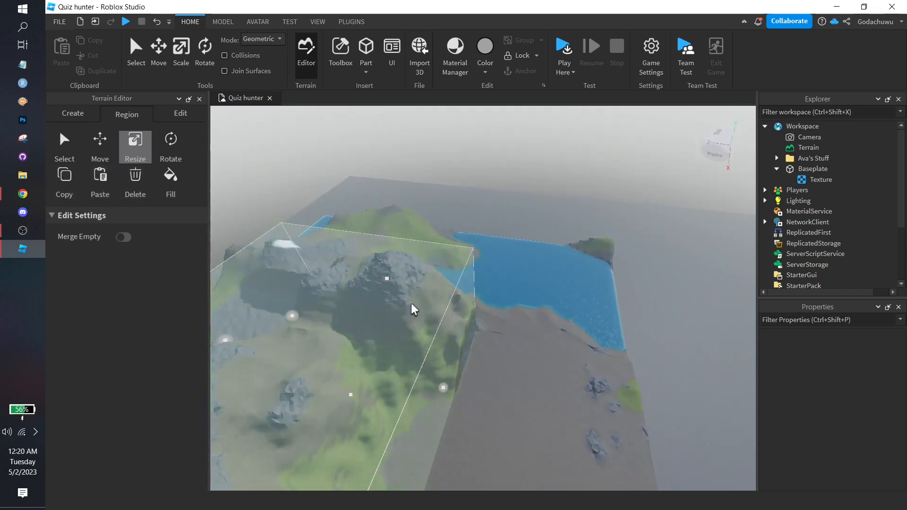
{"action": "right_click_drag", "start_coordinate": [412, 308], "coordinate": [412, 308]}
{"action": "left_click", "coordinate": [99, 149]}
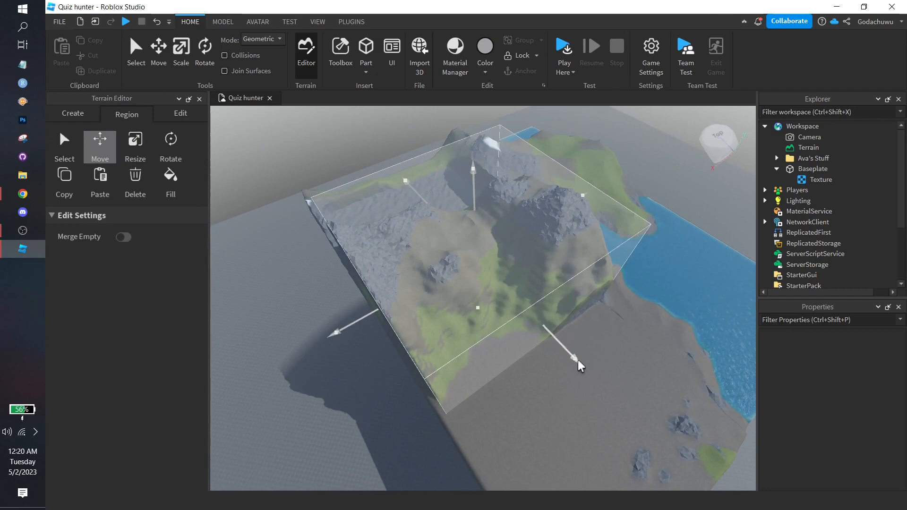
{"action": "left_click_drag", "start_coordinate": [662, 429], "coordinate": [695, 482]}
Move the pasted mountain copy farther across the plain to the side next to the classroom
{"action": "right_click_drag", "start_coordinate": [474, 246], "coordinate": [481, 252]}
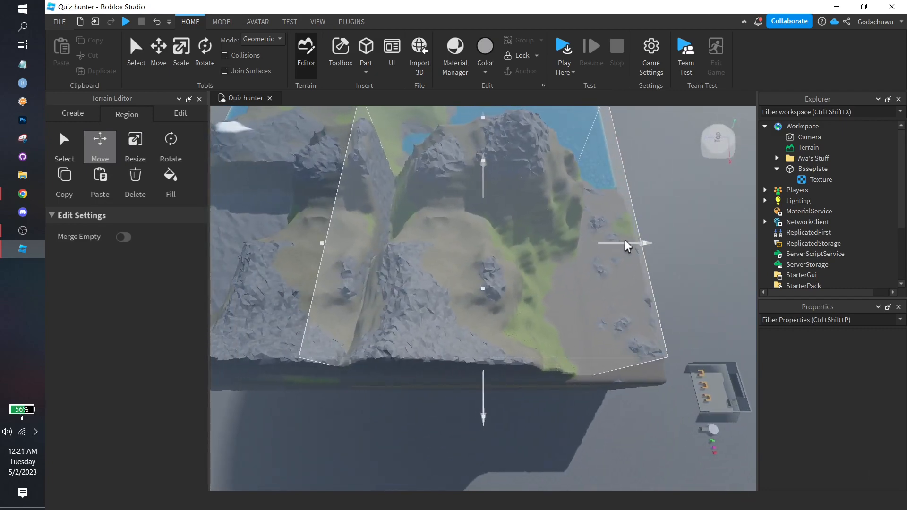
{"action": "left_click_drag", "start_coordinate": [625, 242], "coordinate": [733, 247]}
{"action": "right_click_drag", "start_coordinate": [553, 246], "coordinate": [553, 245]}
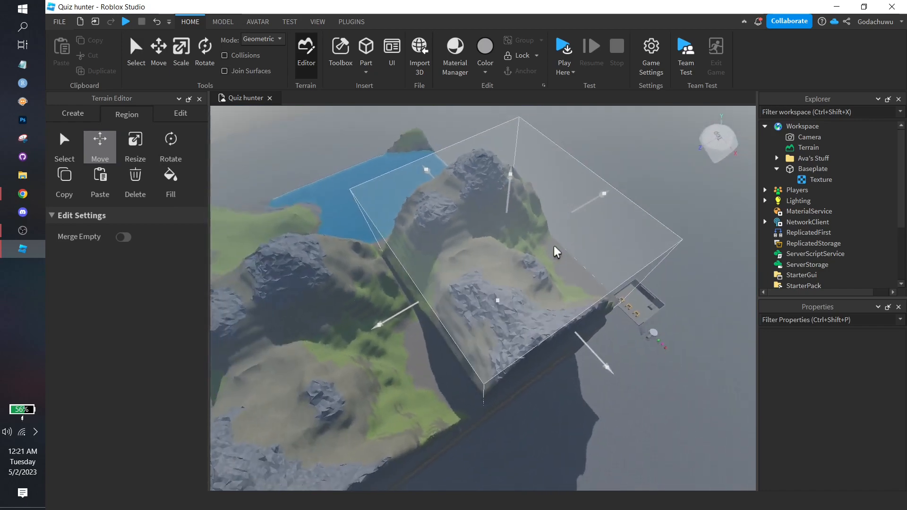
{"action": "scroll", "coordinate": [553, 246], "scroll_direction": "down", "scroll_amount": 2}
{"action": "left_click_drag", "start_coordinate": [586, 209], "coordinate": [654, 180]}
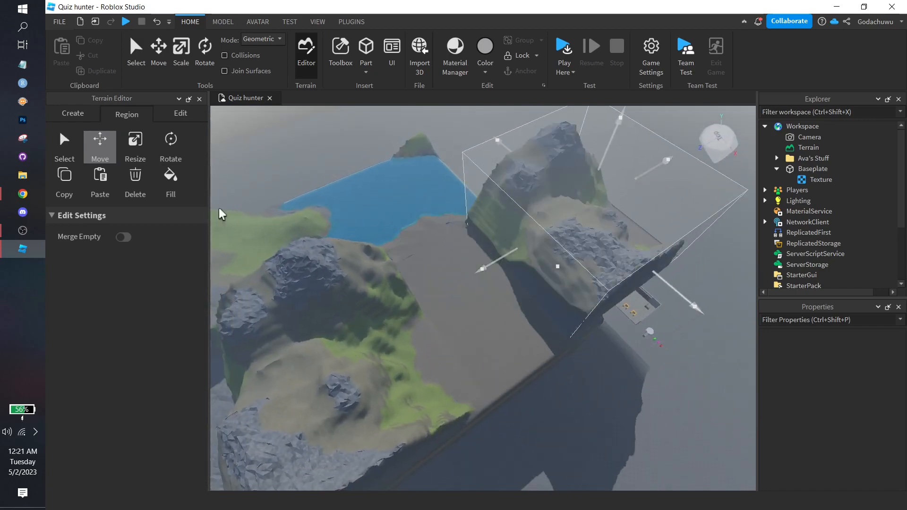
Delete the pasted mountain copy beside the classroom
{"action": "left_click", "coordinate": [135, 180]}
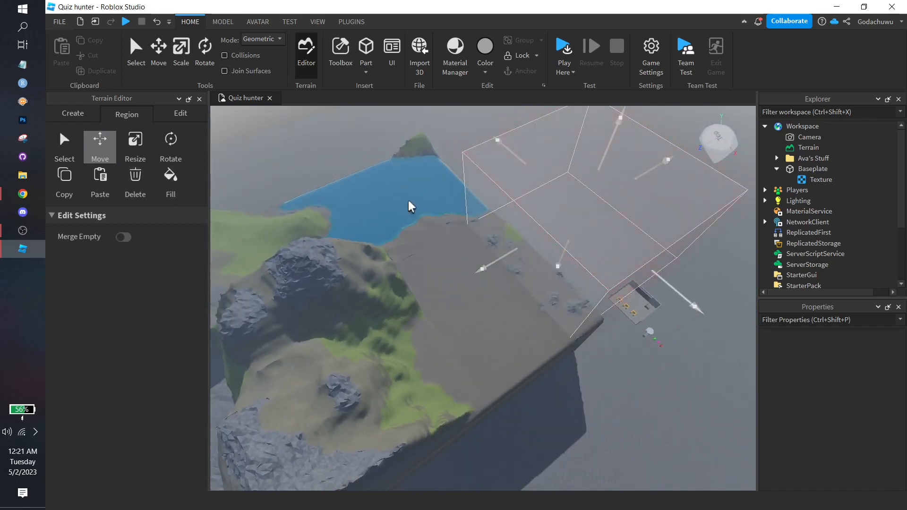
{"action": "scroll", "coordinate": [603, 227], "scroll_direction": "up", "scroll_amount": 5}
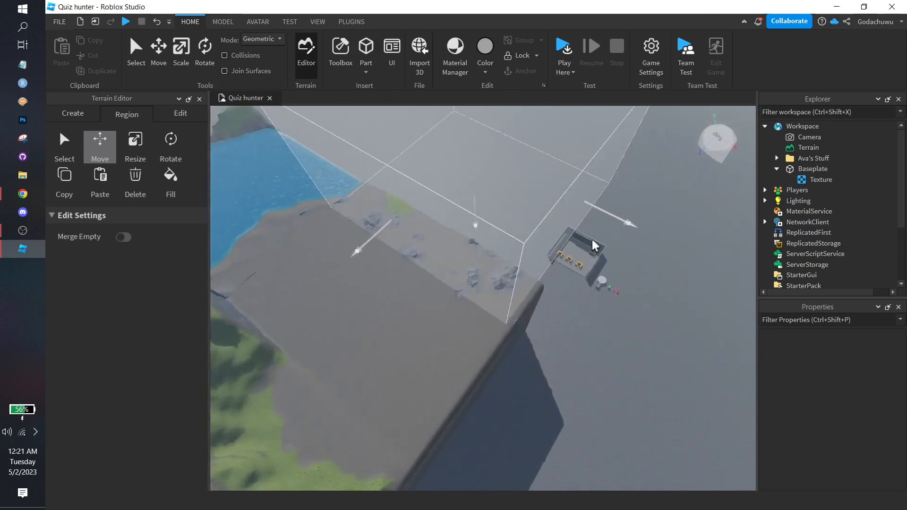
{"action": "key", "text": "w"}
{"action": "right_click_drag", "start_coordinate": [595, 246], "coordinate": [595, 246]}
{"action": "key", "text": "s"}
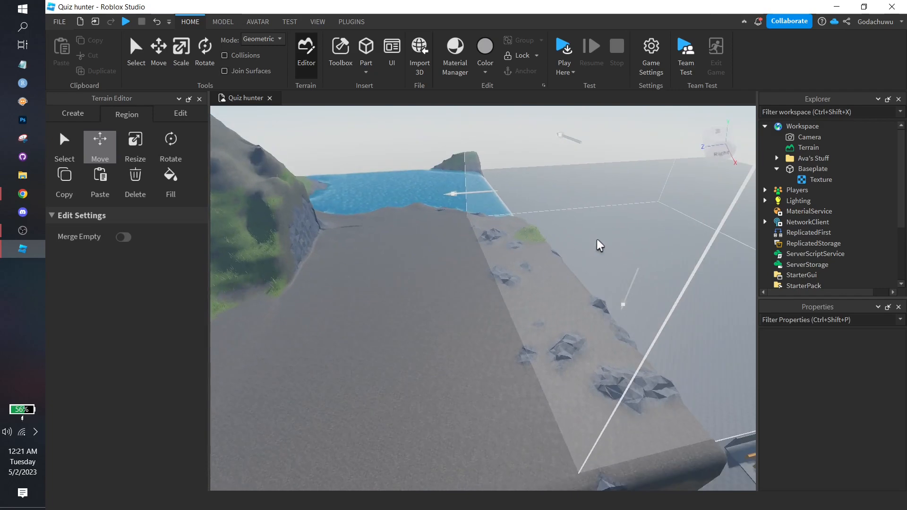
Open the region Fill tool and look over its available terrain materials
{"action": "left_click", "coordinate": [160, 187]}
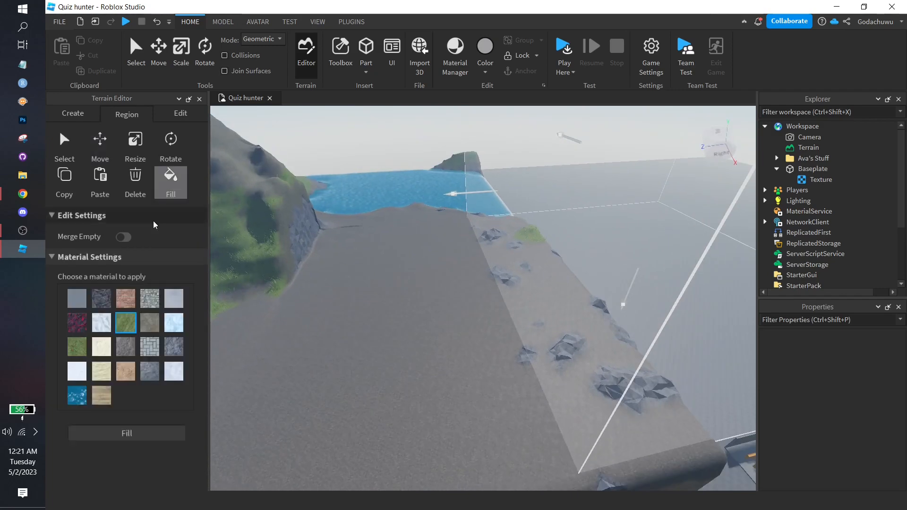
{"action": "key", "text": "s"}
{"action": "right_click_drag", "start_coordinate": [480, 255], "coordinate": [480, 255]}
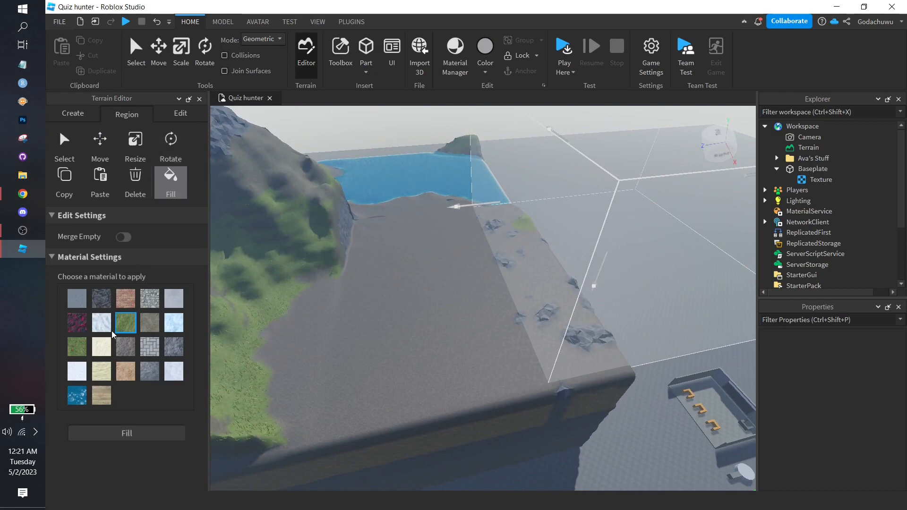
{"action": "right_click_drag", "start_coordinate": [550, 258], "coordinate": [542, 246]}
{"action": "key", "text": "s"}
{"action": "key", "text": "s"}
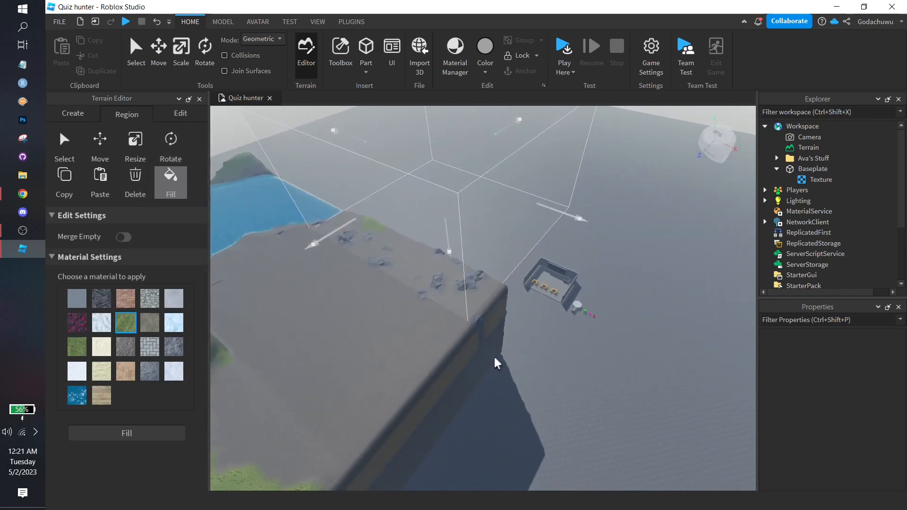
{"action": "key", "text": "a"}
Select a new region on the empty baseplate alongside the terrain and raise it to about the terrain's height
{"action": "left_click", "coordinate": [65, 142]}
{"action": "key", "text": "w"}
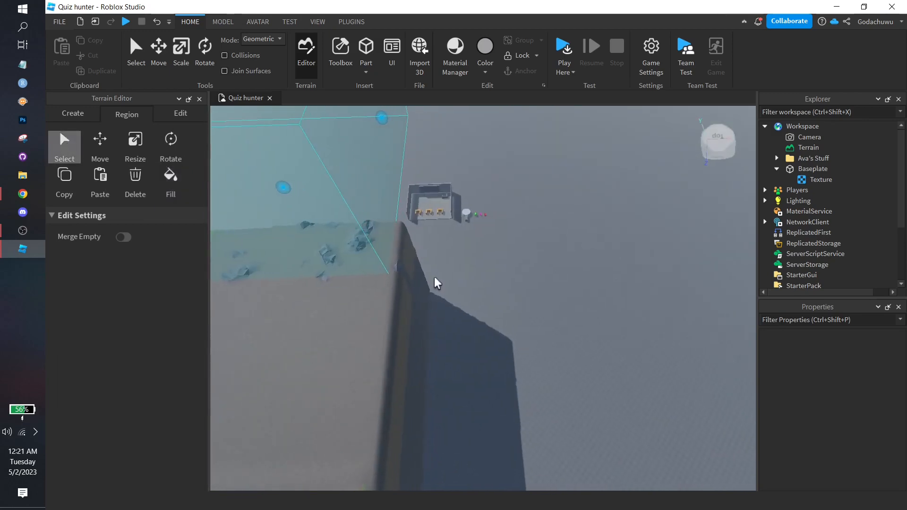
{"action": "left_click_drag", "start_coordinate": [494, 330], "coordinate": [656, 399]}
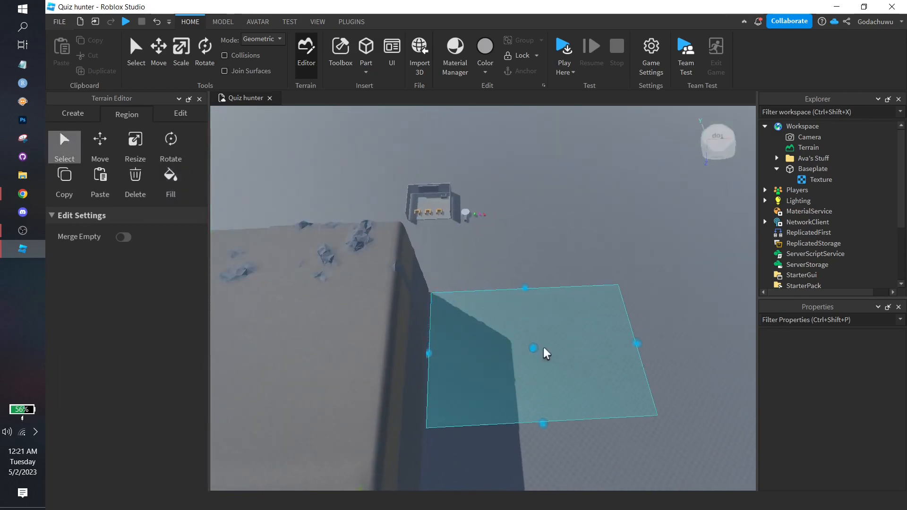
{"action": "left_click_drag", "start_coordinate": [534, 341], "coordinate": [511, 287]}
{"action": "key", "text": "w"}
{"action": "right_click_drag", "start_coordinate": [511, 287], "coordinate": [457, 288]}
{"action": "key", "text": "w"}
{"action": "key", "text": "s"}
Fill the new region with the Water material and view the filled block from the side
{"action": "left_click", "coordinate": [172, 182]}
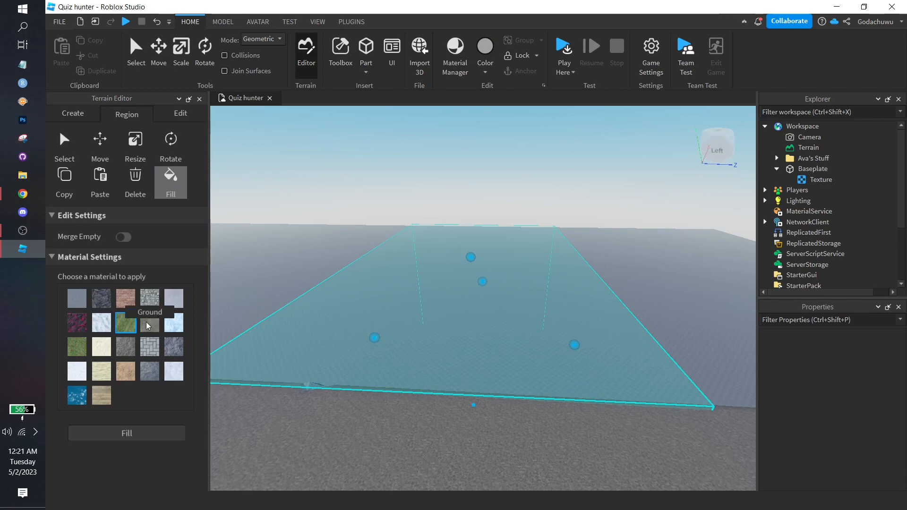
{"action": "left_click", "coordinate": [127, 434]}
{"action": "right_click_drag", "start_coordinate": [418, 313], "coordinate": [419, 314]}
{"action": "key", "text": "w"}
{"action": "key", "text": "s"}
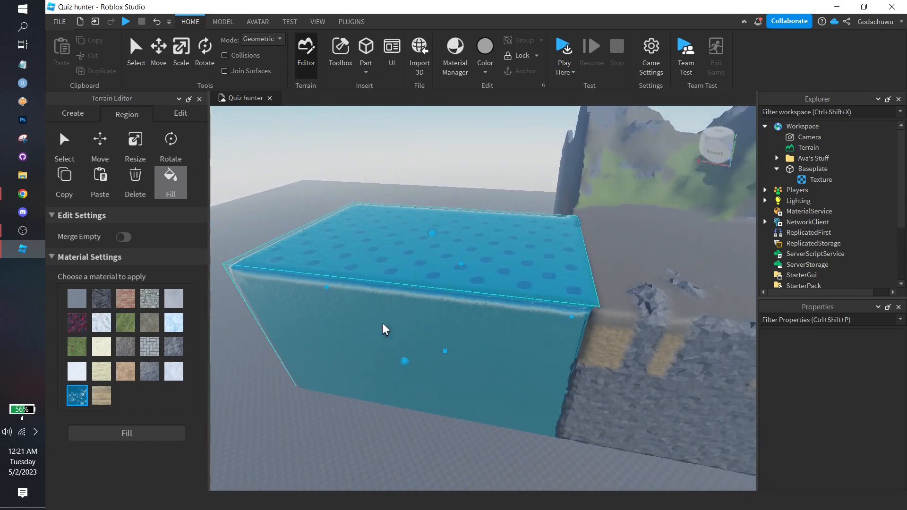
Fill the raised region alongside the terrain with the Grass material and check the grass block from several sides
{"action": "left_click", "coordinate": [126, 438]}
{"action": "key", "text": "d"}
{"action": "right_click_drag", "start_coordinate": [425, 315], "coordinate": [432, 303]}
{"action": "key", "text": "w"}
{"action": "left_click", "coordinate": [435, 298]}
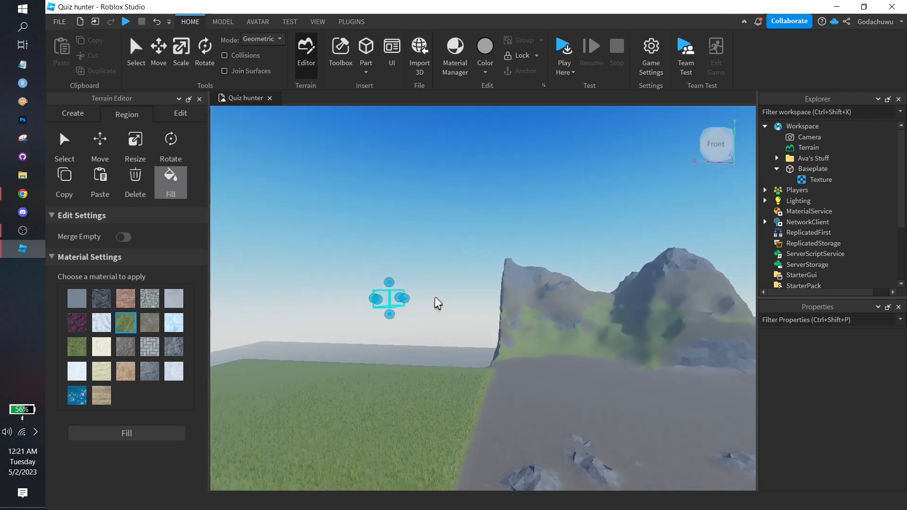
{"action": "key", "text": "s"}
{"action": "right_click_drag", "start_coordinate": [421, 244], "coordinate": [422, 244]}
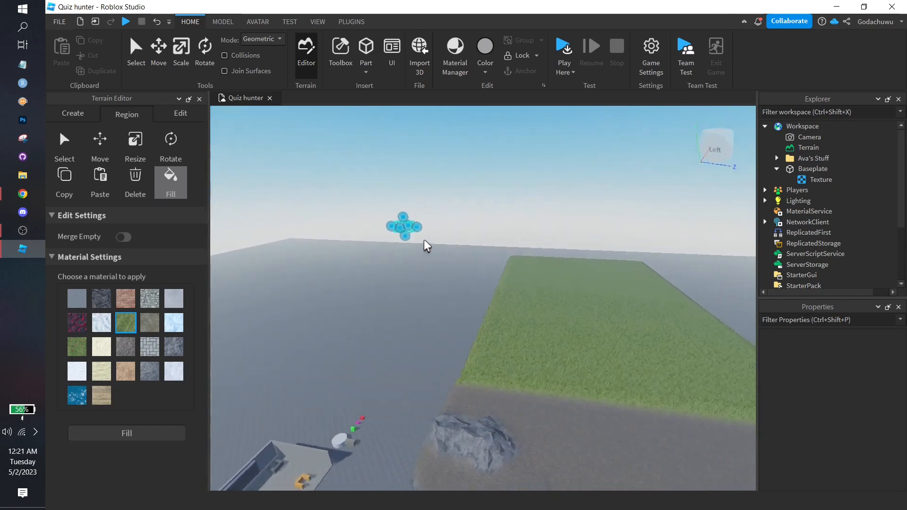
{"action": "right_click_drag", "start_coordinate": [542, 247], "coordinate": [542, 247]}
{"action": "key", "text": "d"}
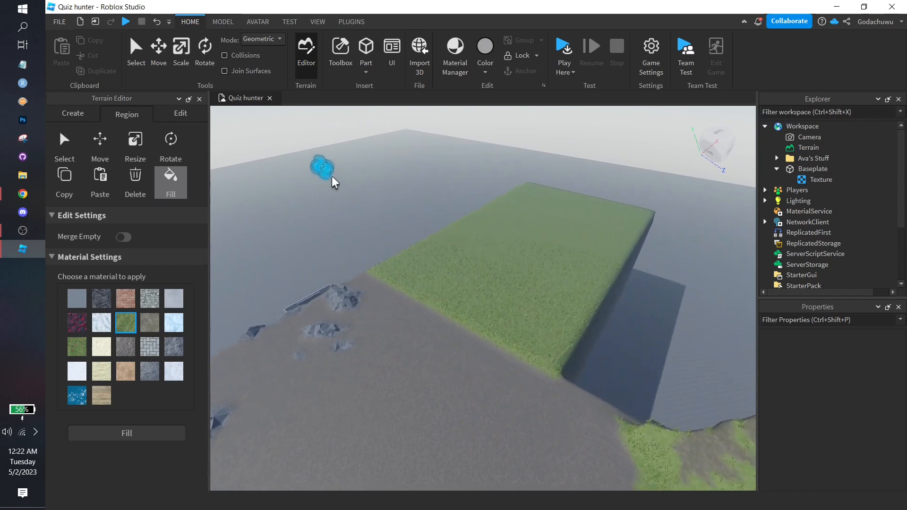
{"action": "right_click_drag", "start_coordinate": [333, 177], "coordinate": [332, 178]}
{"action": "key", "text": "a"}
Open the terrain editing tools and set up the Add brush with a base size of 13
{"action": "left_click", "coordinate": [166, 114]}
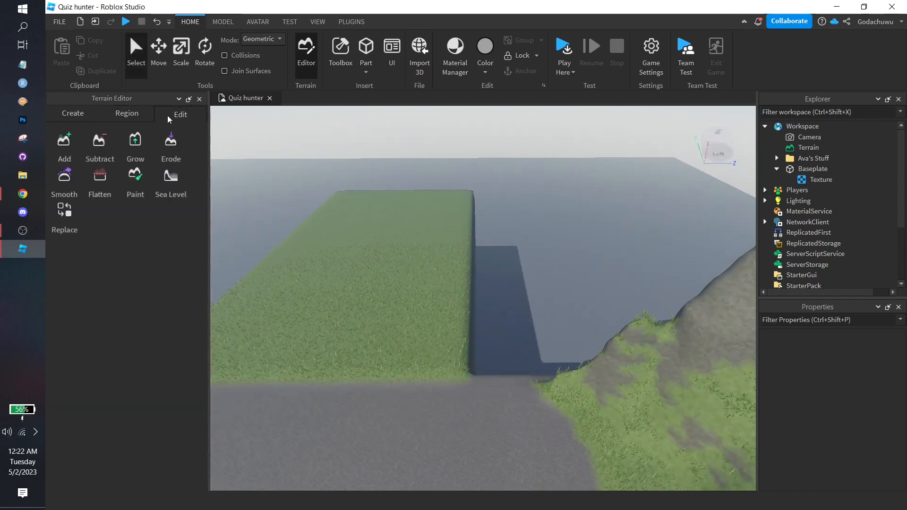
{"action": "right_click_drag", "start_coordinate": [429, 222], "coordinate": [430, 221]}
{"action": "key", "text": "s"}
{"action": "key", "text": "a"}
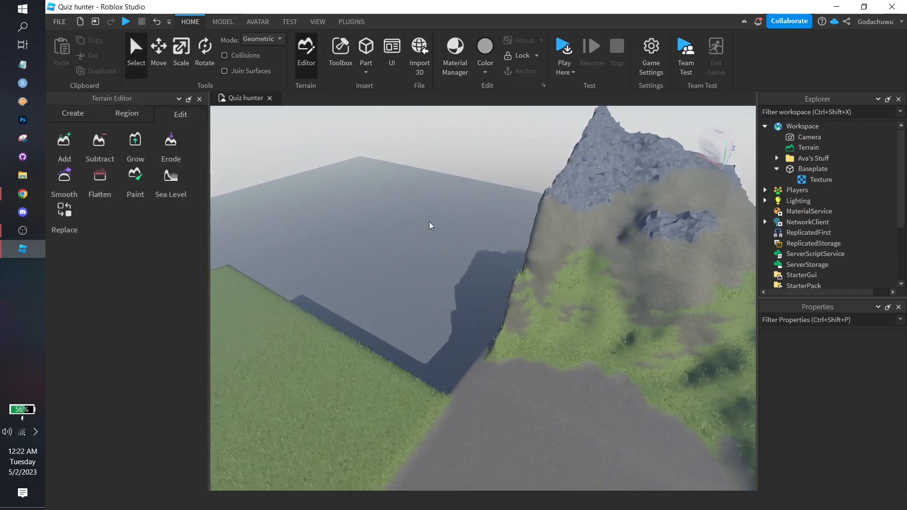
{"action": "key", "text": "s"}
{"action": "right_click_drag", "start_coordinate": [467, 275], "coordinate": [468, 276]}
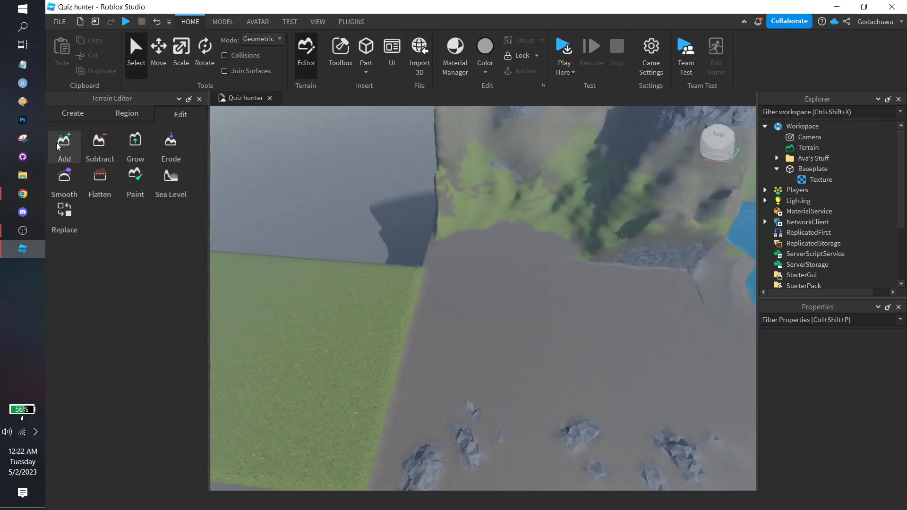
{"action": "left_click", "coordinate": [65, 147]}
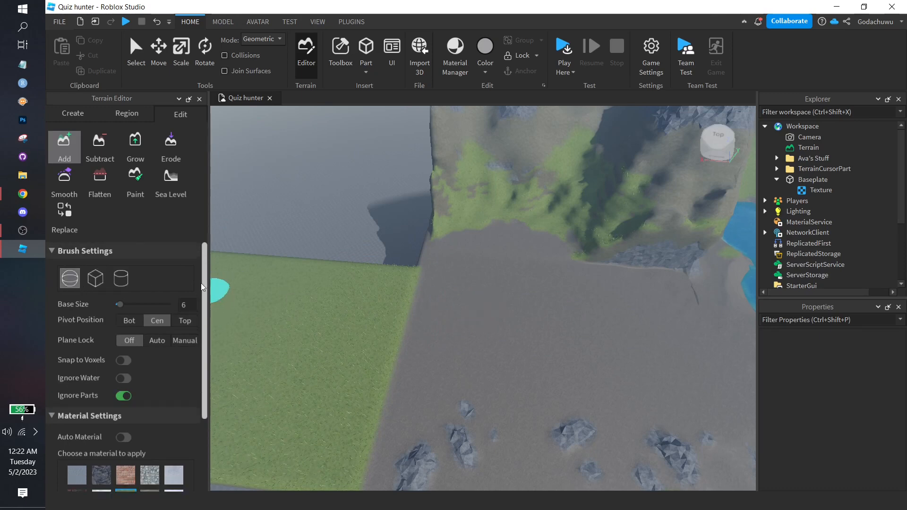
{"action": "right_click_drag", "start_coordinate": [471, 284], "coordinate": [477, 275]}
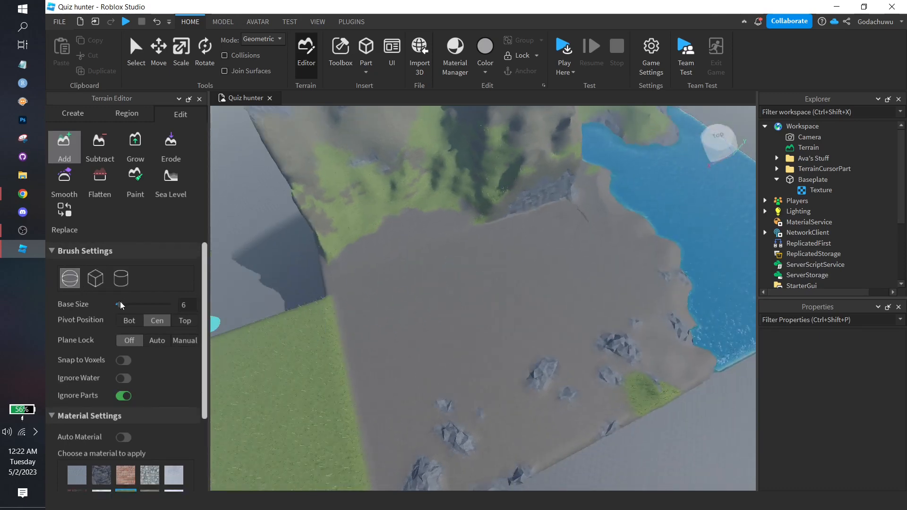
{"action": "mouse_move", "coordinate": [119, 304]}
{"action": "left_mouse_down"}
{"action": "mouse_move", "coordinate": [136, 304]}
{"action": "mouse_move", "coordinate": [127, 305]}
{"action": "left_mouse_up"}
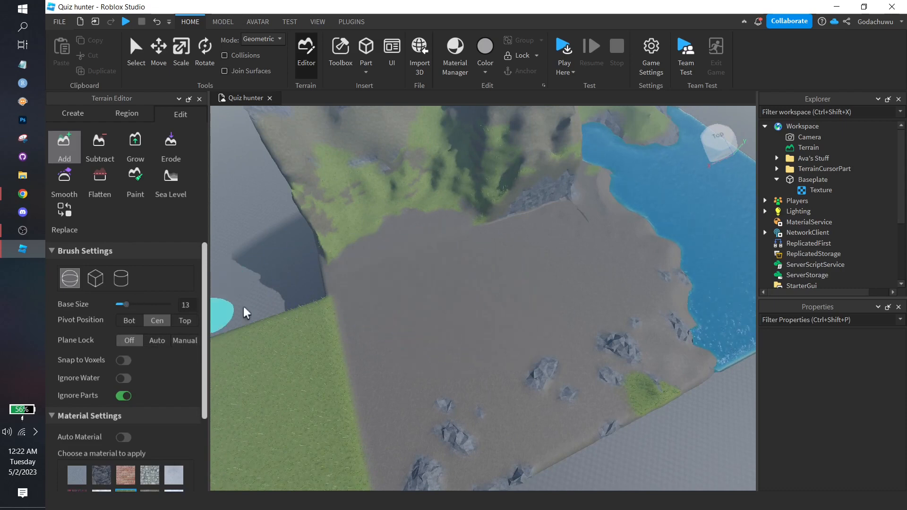
{"action": "right_click_drag", "start_coordinate": [453, 279], "coordinate": [453, 279]}
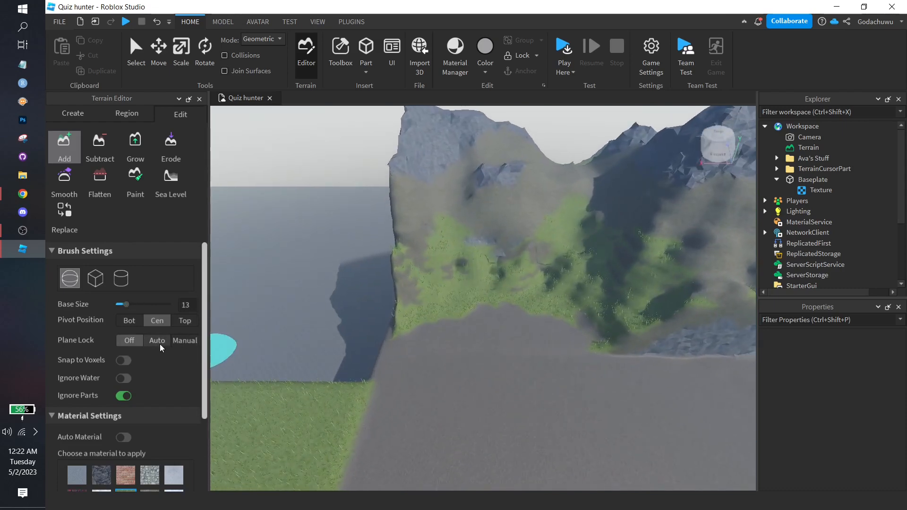
Set the Add brush's Plane Lock to Auto and examine its grid across the terrain from different angles
{"action": "left_click", "coordinate": [158, 340]}
{"action": "key", "text": "s"}
{"action": "right_click_drag", "start_coordinate": [442, 241], "coordinate": [444, 246]}
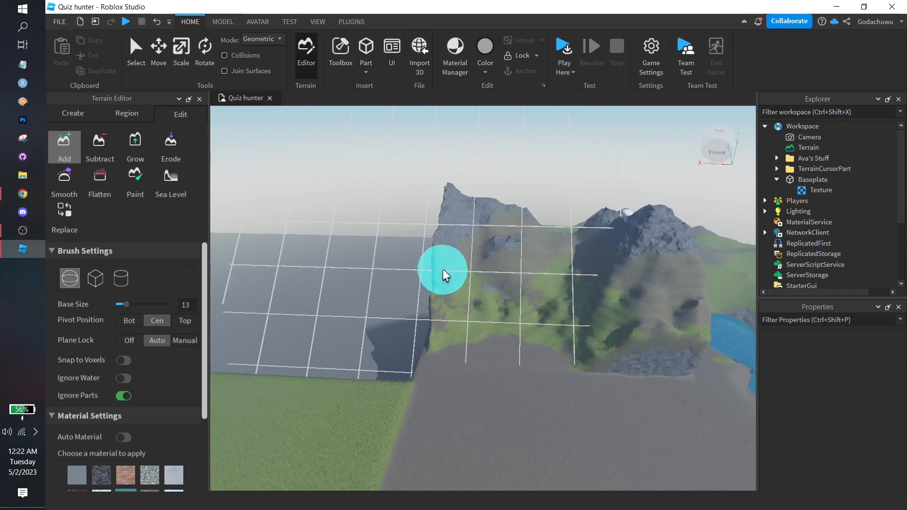
{"action": "right_click_drag", "start_coordinate": [512, 443], "coordinate": [512, 443]}
{"action": "right_click_drag", "start_coordinate": [469, 286], "coordinate": [469, 283]}
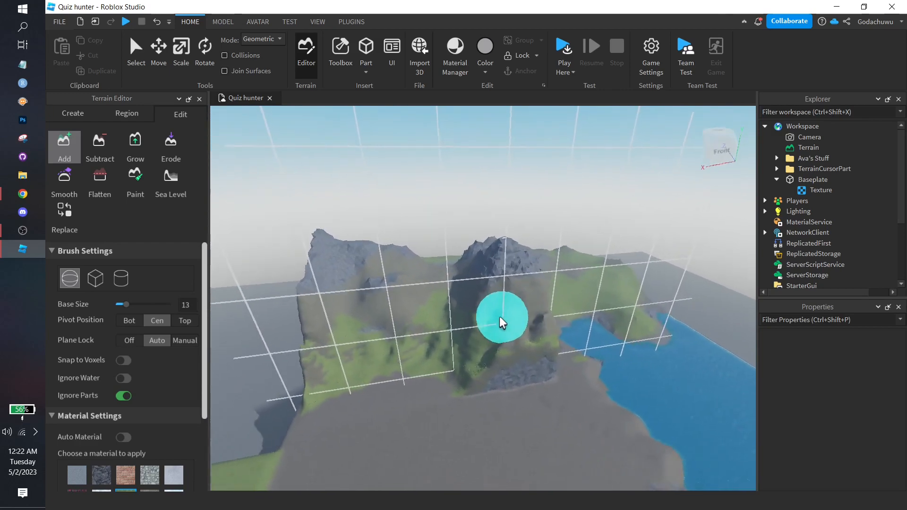
{"action": "right_click_drag", "start_coordinate": [499, 316], "coordinate": [510, 300]}
{"action": "key", "text": "d"}
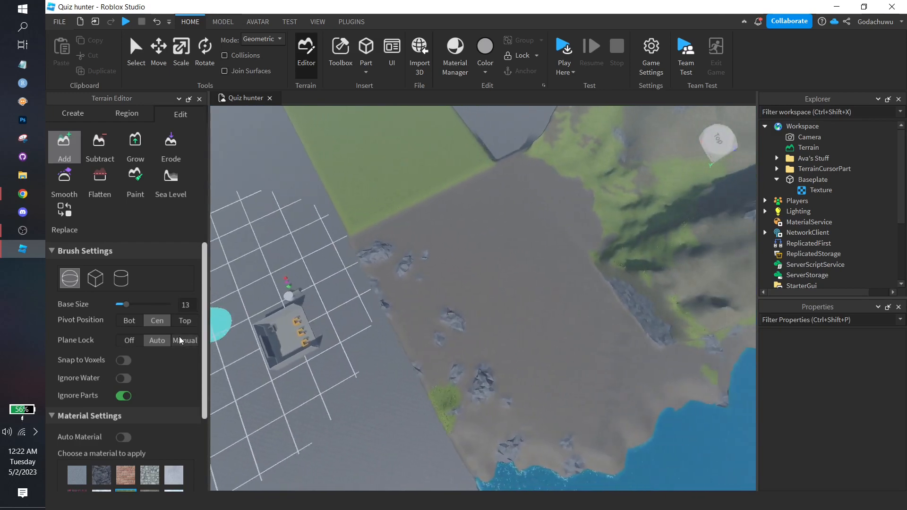
Try the Add brush with Plane Lock on Auto by drawing looping grass ridges over the flat ground and baseplate
{"action": "mouse_move", "coordinate": [483, 261]}
{"action": "right_mouse_down"}
{"action": "mouse_move", "coordinate": [469, 267]}
{"action": "mouse_move", "coordinate": [496, 257]}
{"action": "mouse_move", "coordinate": [491, 244]}
{"action": "right_mouse_up"}
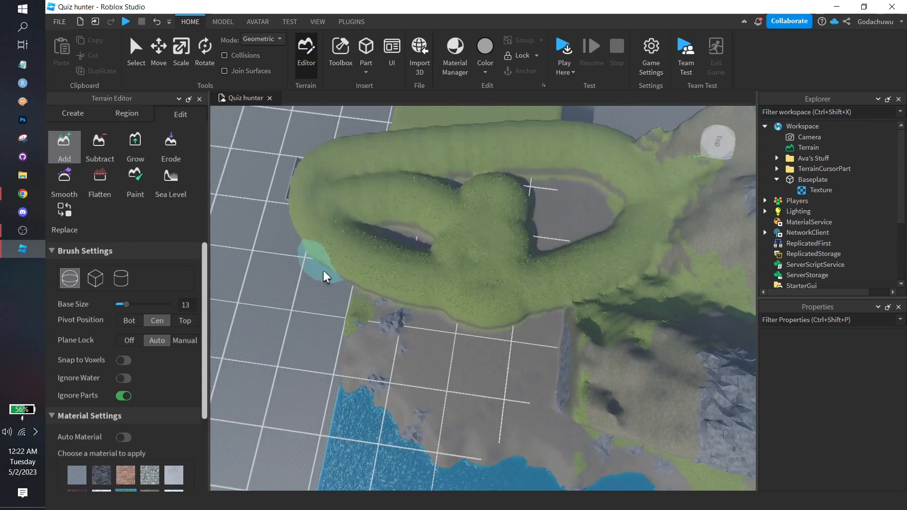
{"action": "left_click_drag", "start_coordinate": [294, 327], "coordinate": [260, 292]}
{"action": "key", "text": "a"}
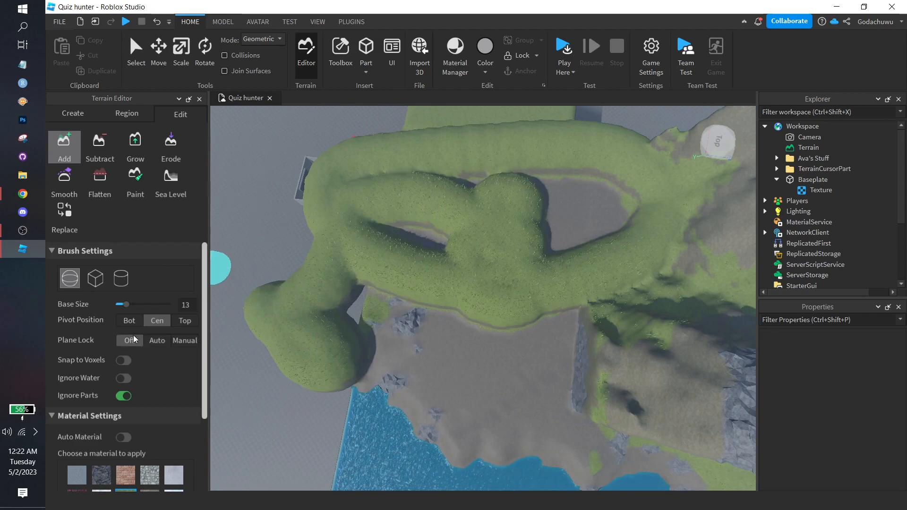
Try more grass strokes with Plane Lock set to Off, and undo all the trial ridges
{"action": "right_click_drag", "start_coordinate": [274, 228], "coordinate": [274, 228]}
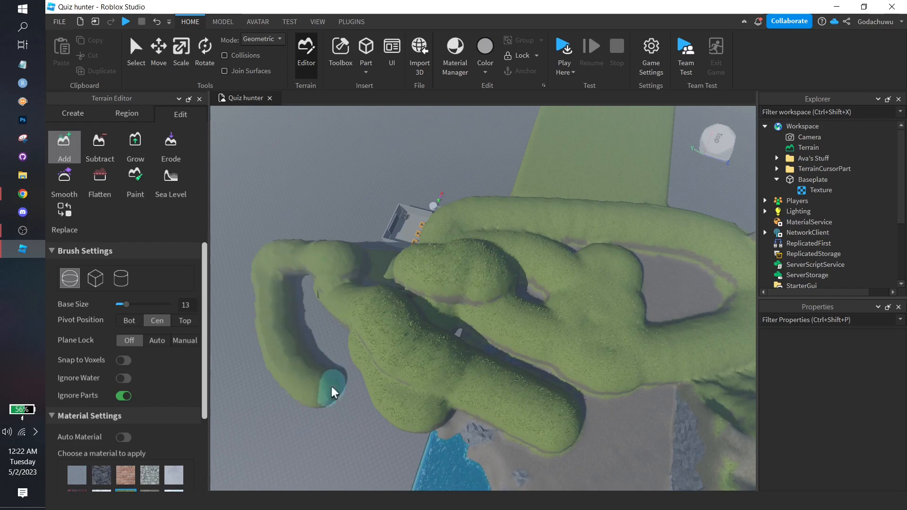
{"action": "key", "text": "ctrl+z"}
{"action": "key", "text": "ctrl+z"}
{"action": "key", "text": "ctrl+z"}
{"action": "key", "text": "ctrl+z"}
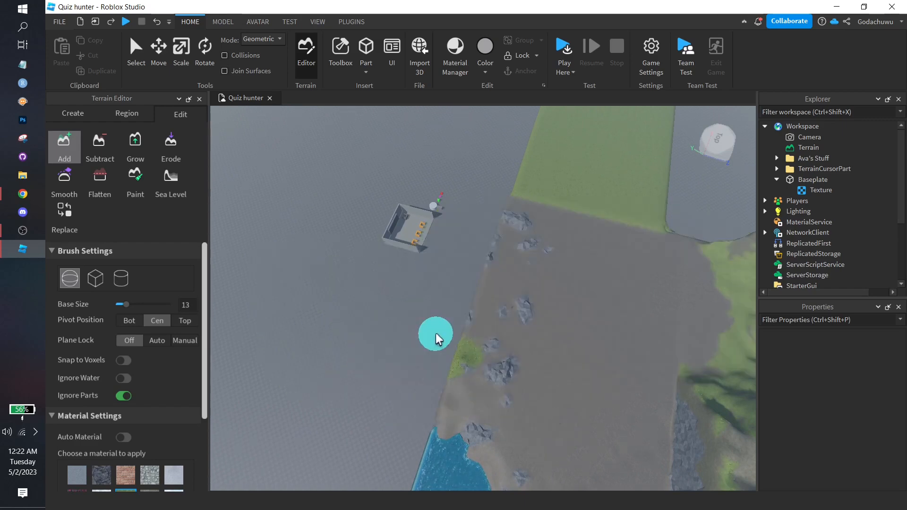
Build a layered grass mound on the flat ground with the Add brush and Plane Lock set to Off
{"action": "right_click_drag", "start_coordinate": [438, 332], "coordinate": [439, 332]}
{"action": "key", "text": "w"}
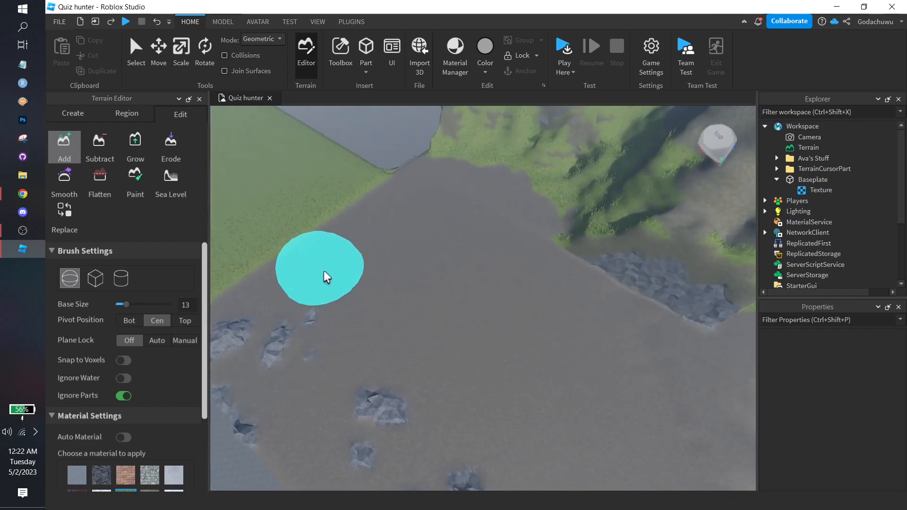
{"action": "left_click_drag", "start_coordinate": [426, 294], "coordinate": [498, 279]}
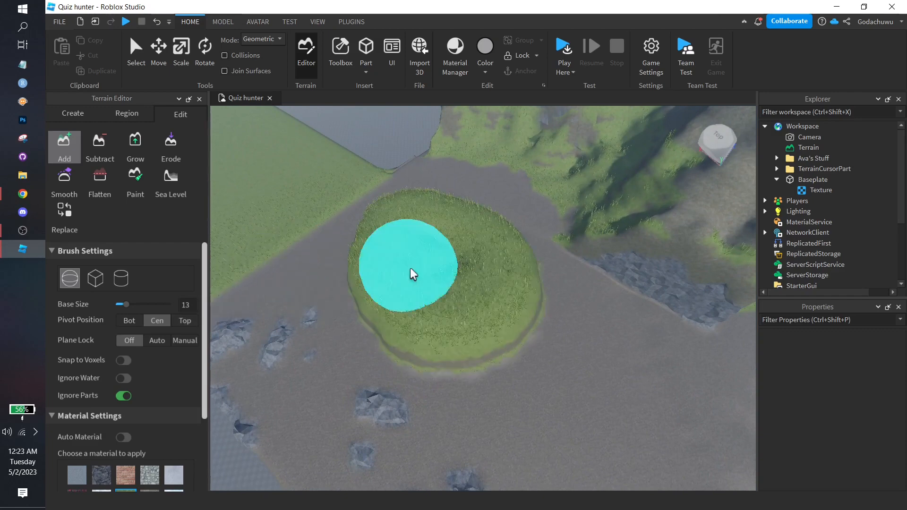
{"action": "mouse_move", "coordinate": [401, 248]}
{"action": "left_mouse_down"}
{"action": "mouse_move", "coordinate": [454, 242]}
{"action": "mouse_move", "coordinate": [434, 216]}
{"action": "left_mouse_up"}
{"action": "right_click_drag", "start_coordinate": [491, 234], "coordinate": [491, 233]}
{"action": "key", "text": "s"}
{"action": "right_click_drag", "start_coordinate": [360, 287], "coordinate": [361, 287]}
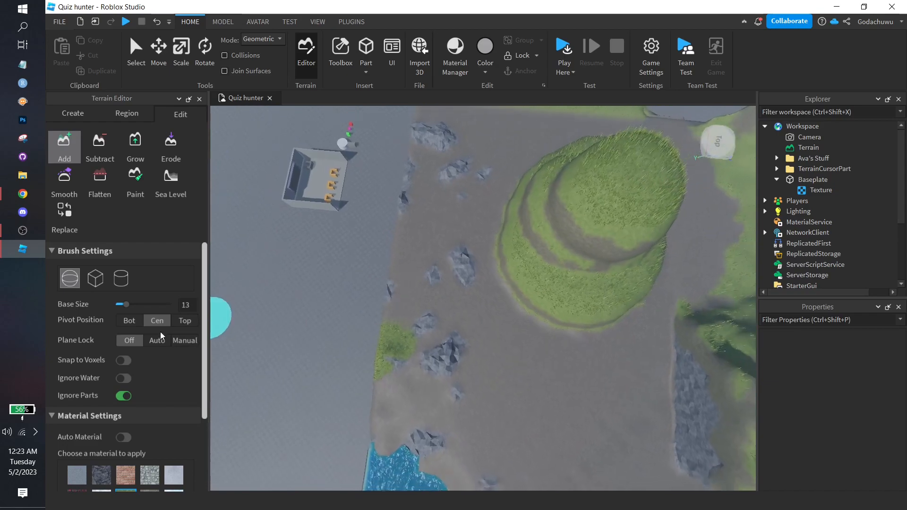
Add large grass mounds in the lake, along its outer edge and near the shore, using the Add brush
{"action": "scroll", "coordinate": [142, 349], "scroll_direction": "down", "scroll_amount": 5}
{"action": "scroll", "coordinate": [137, 281], "scroll_direction": "up", "scroll_amount": 4}
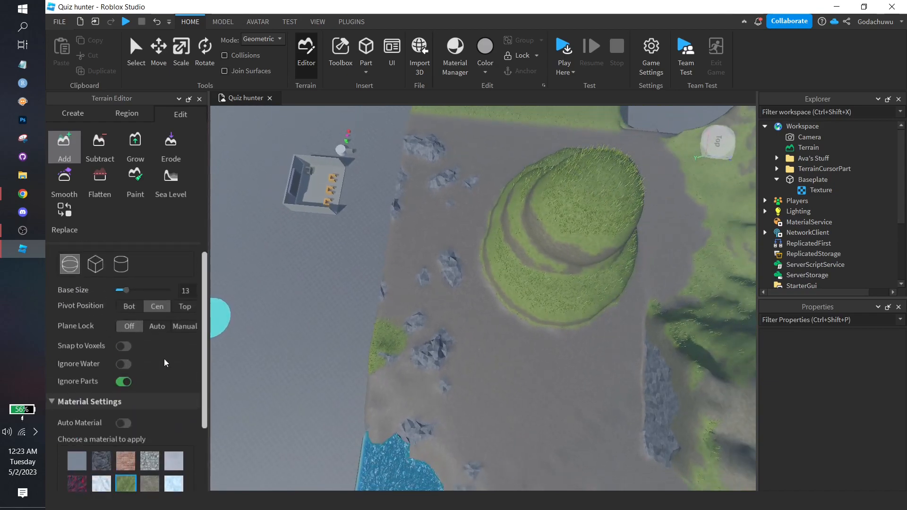
{"action": "right_click_drag", "start_coordinate": [511, 339], "coordinate": [510, 338]}
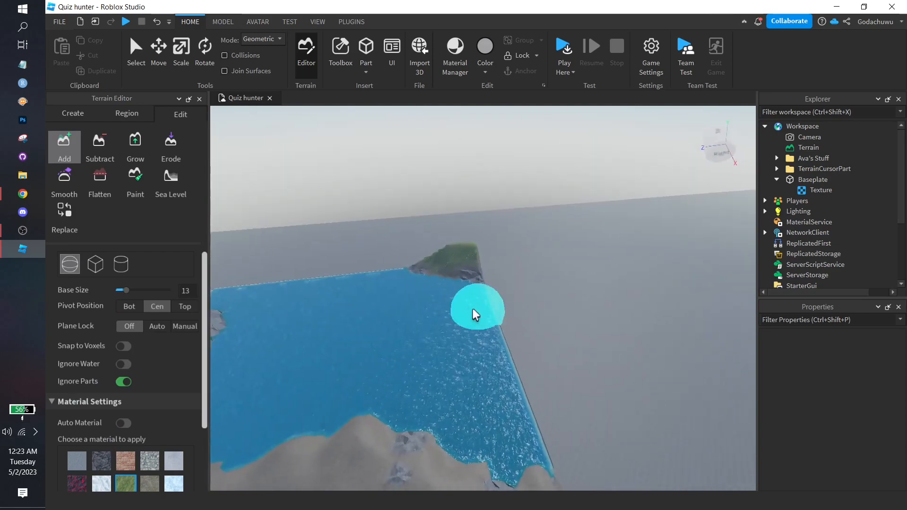
{"action": "left_click_drag", "start_coordinate": [458, 278], "coordinate": [459, 303]}
{"action": "key", "text": "w"}
{"action": "right_click_drag", "start_coordinate": [472, 341], "coordinate": [473, 341]}
{"action": "key", "text": "w"}
{"action": "key", "text": "s"}
{"action": "left_click_drag", "start_coordinate": [462, 274], "coordinate": [377, 263]}
{"action": "right_click_drag", "start_coordinate": [383, 209], "coordinate": [384, 208]}
{"action": "key", "text": "s"}
{"action": "right_click_drag", "start_coordinate": [487, 197], "coordinate": [483, 202]}
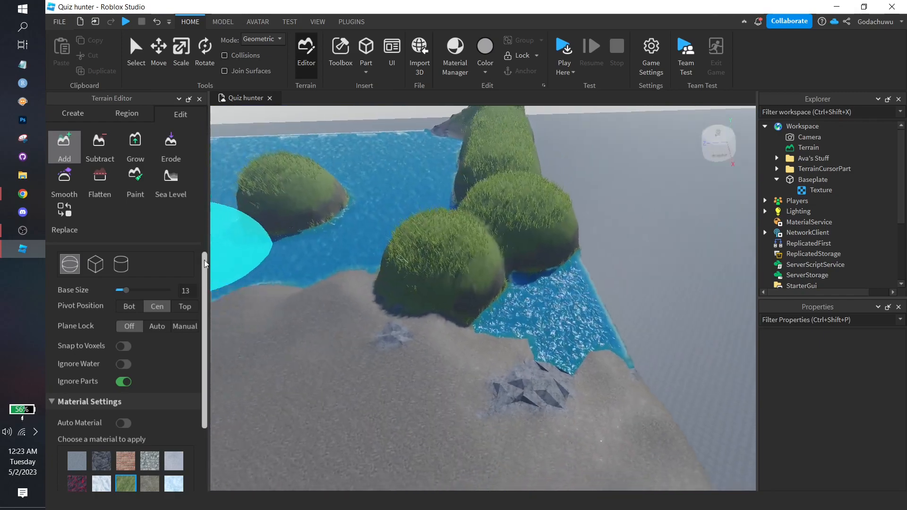
Add another grass mound in the lake and, with Ignore Water turned on, a low grass islet near the shore
{"action": "key", "text": "s"}
{"action": "key", "text": "a"}
{"action": "left_click", "coordinate": [430, 196]}
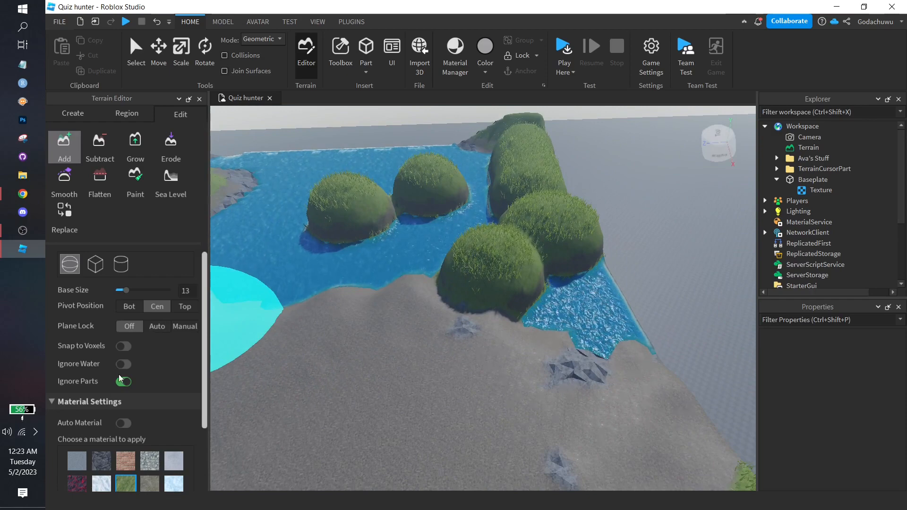
{"action": "left_click", "coordinate": [287, 274]}
{"action": "key", "text": "a"}
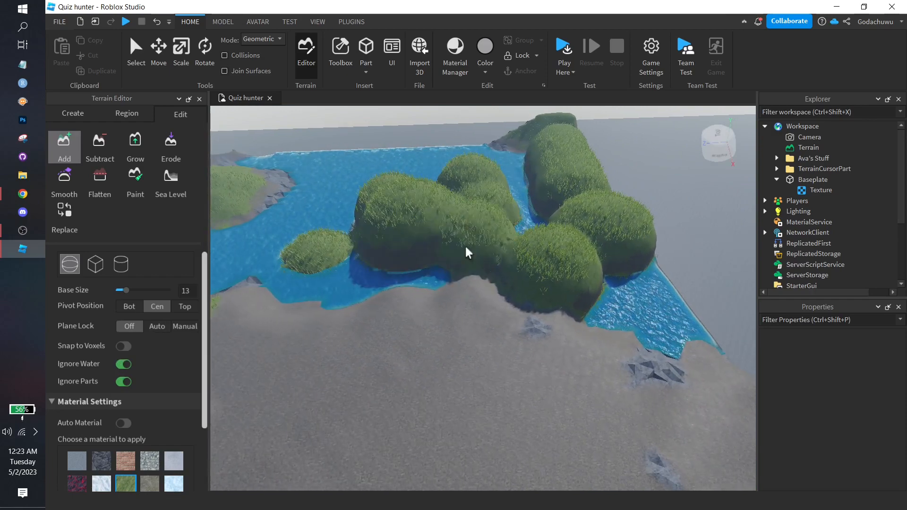
{"action": "key", "text": "w"}
{"action": "key", "text": "a"}
{"action": "right_click_drag", "start_coordinate": [412, 267], "coordinate": [412, 267]}
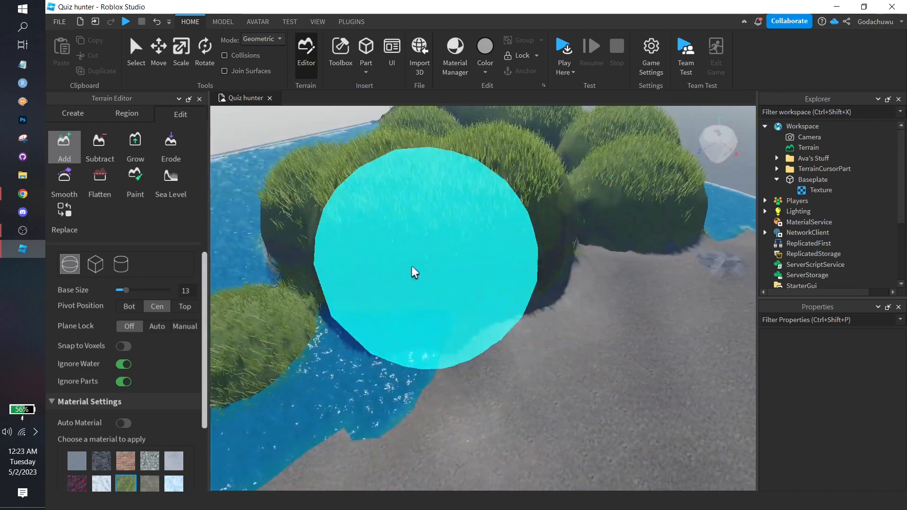
{"action": "key", "text": "s"}
{"action": "key", "text": "a"}
Choose the Ice material and brush a cluster of ice mounds between the rocky mountain and the lake
{"action": "scroll", "coordinate": [167, 398], "scroll_direction": "down", "scroll_amount": 3}
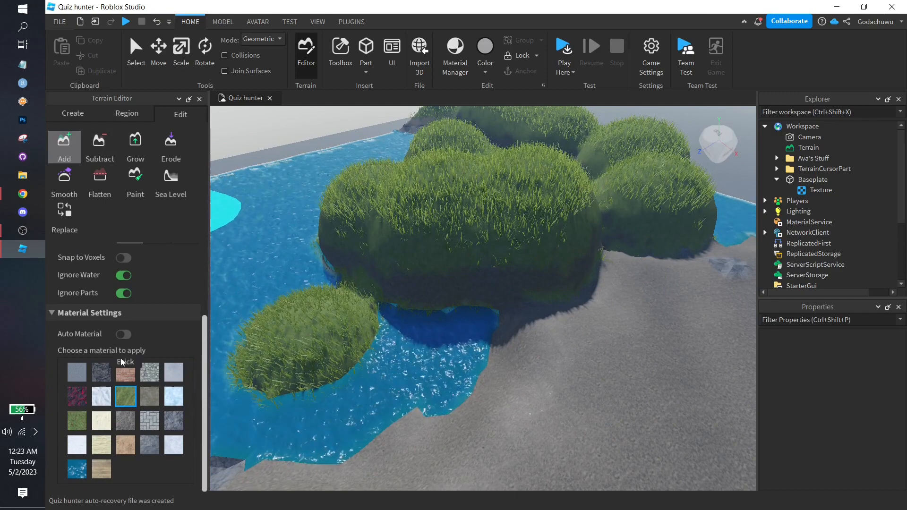
{"action": "mouse_move", "coordinate": [204, 397]}
{"action": "left_mouse_down"}
{"action": "mouse_move", "coordinate": [204, 329]}
{"action": "mouse_move", "coordinate": [190, 397]}
{"action": "left_mouse_up"}
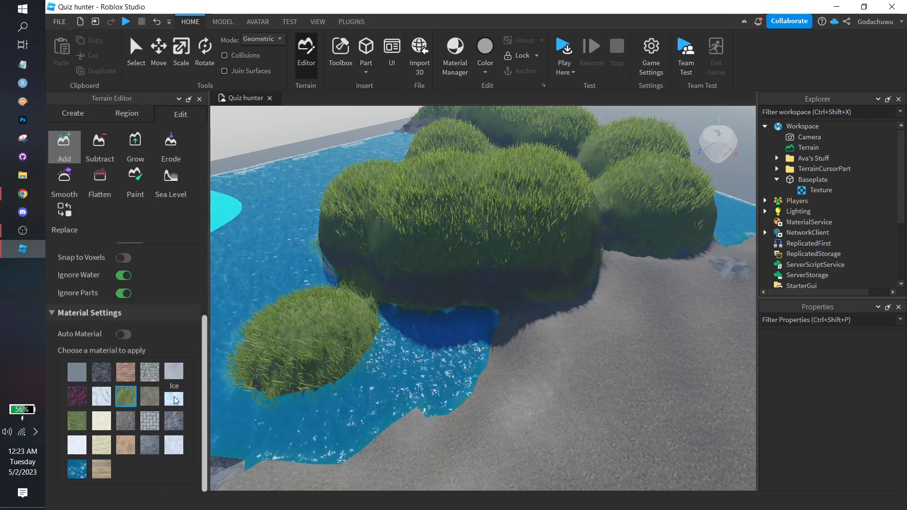
{"action": "right_click_drag", "start_coordinate": [501, 250], "coordinate": [504, 253]}
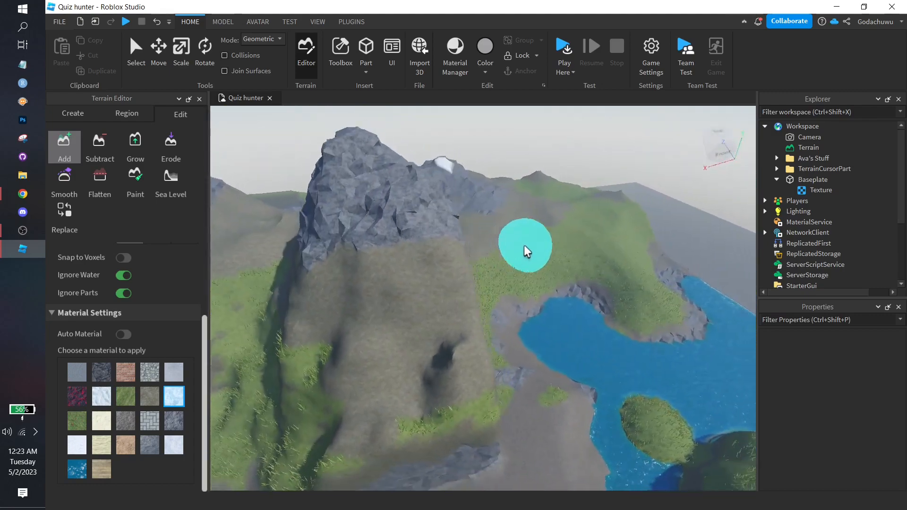
{"action": "mouse_move", "coordinate": [502, 246]}
{"action": "left_mouse_down"}
{"action": "mouse_move", "coordinate": [436, 274]}
{"action": "mouse_move", "coordinate": [391, 311]}
{"action": "mouse_move", "coordinate": [425, 280]}
{"action": "left_mouse_up"}
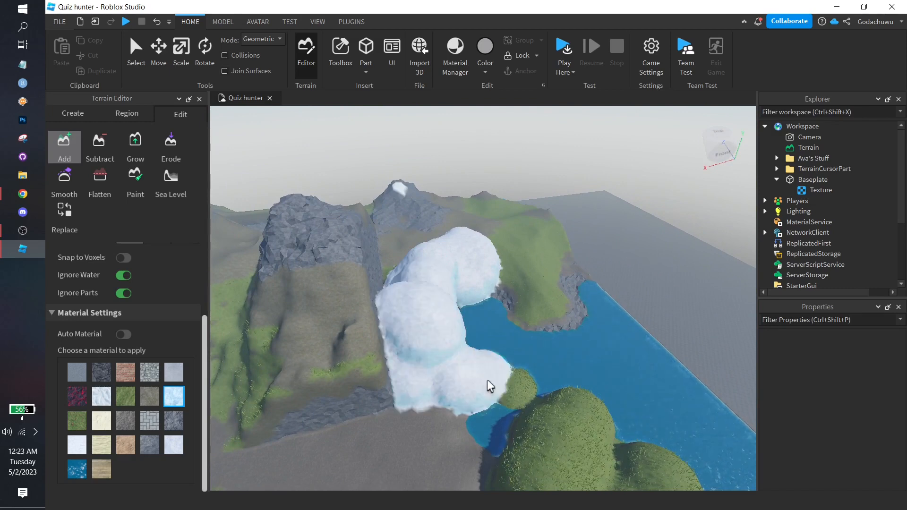
{"action": "left_click_drag", "start_coordinate": [498, 300], "coordinate": [474, 295]}
{"action": "key", "text": "d"}
{"action": "right_click_drag", "start_coordinate": [520, 296], "coordinate": [519, 297]}
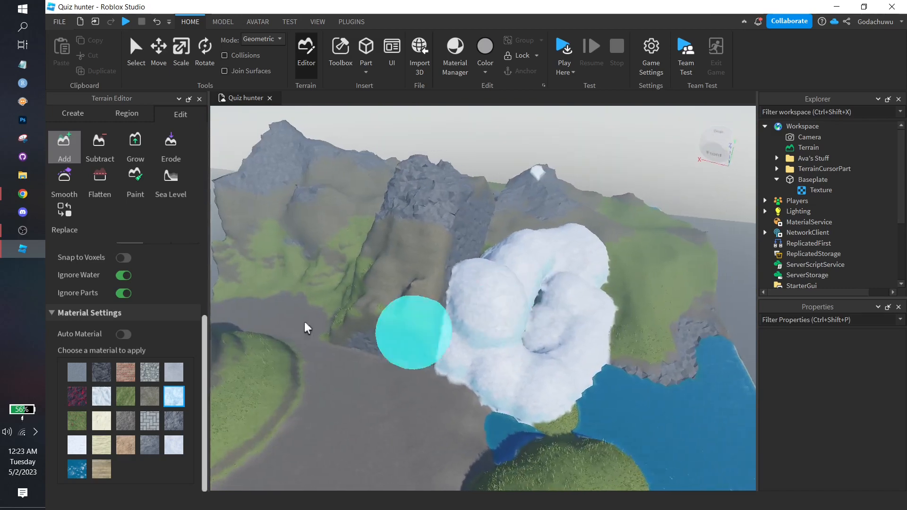
Carve a small pit in the flat ground near the ice with the Subtract brush at base size 6
{"action": "left_click", "coordinate": [100, 149]}
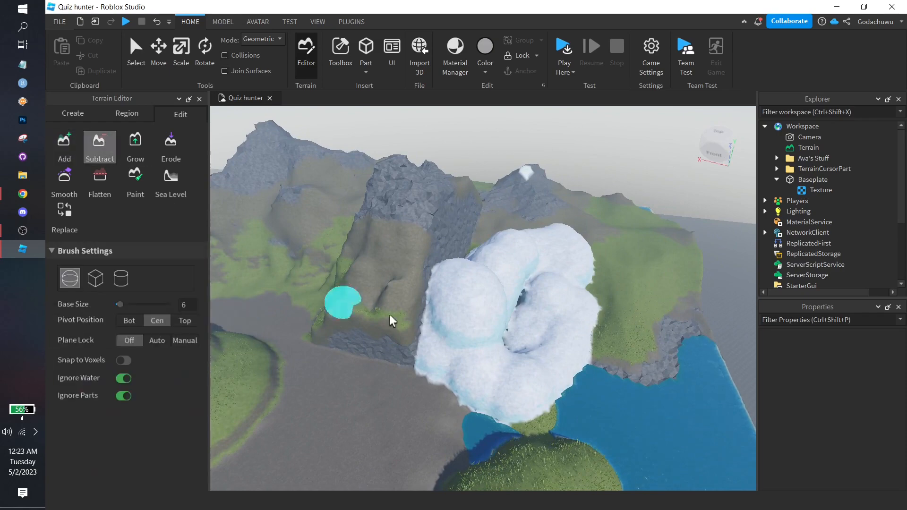
{"action": "right_click_drag", "start_coordinate": [463, 311], "coordinate": [471, 289]}
{"action": "key", "text": "w"}
{"action": "key", "text": "w"}
{"action": "key", "text": "a"}
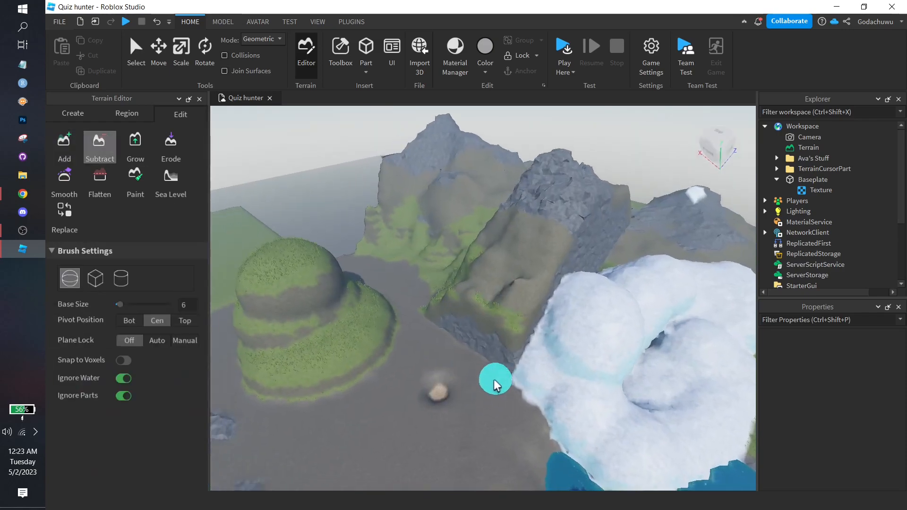
{"action": "scroll", "coordinate": [495, 379], "scroll_direction": "up", "scroll_amount": 5}
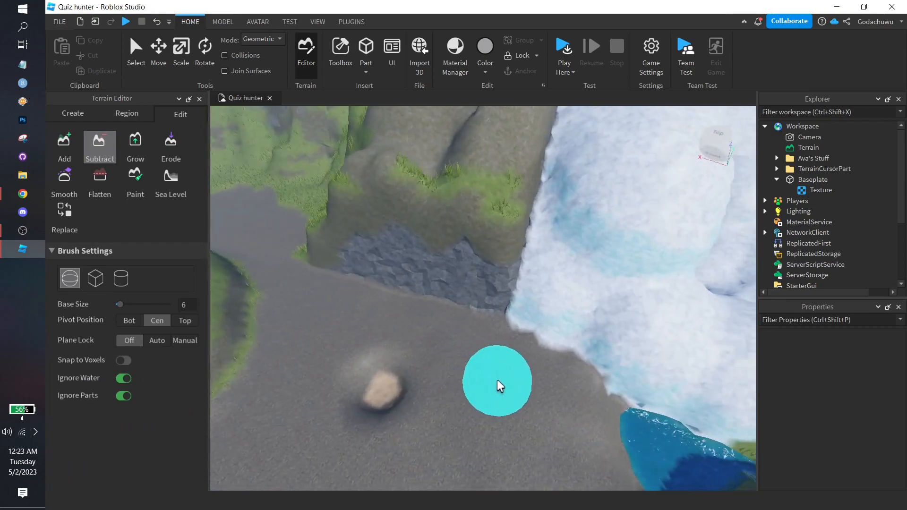
{"action": "right_click_drag", "start_coordinate": [497, 380], "coordinate": [437, 302]}
{"action": "scroll", "coordinate": [497, 380], "scroll_direction": "down", "scroll_amount": 2}
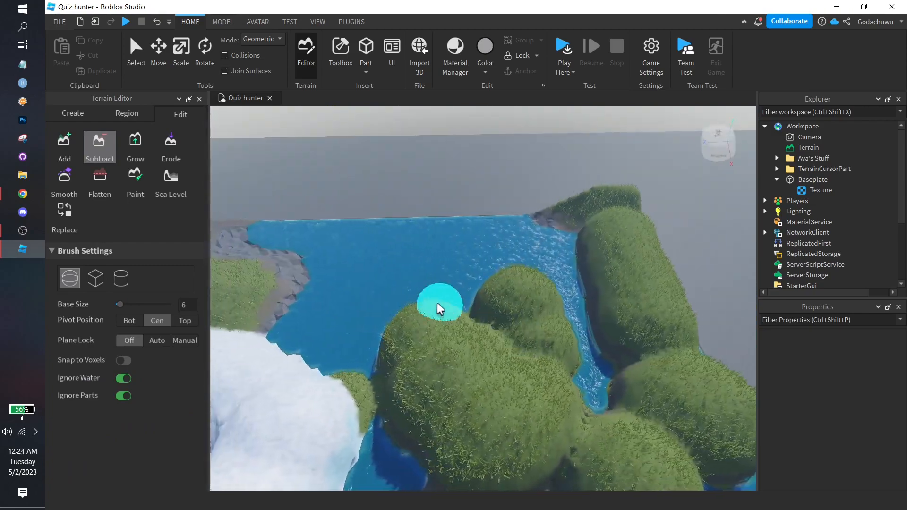
Carve into the lakeside edge of the grass mound with the Subtract brush at base size 6 while Ignore Water is on
{"action": "key", "text": "a"}
{"action": "right_click_drag", "start_coordinate": [469, 271], "coordinate": [506, 276]}
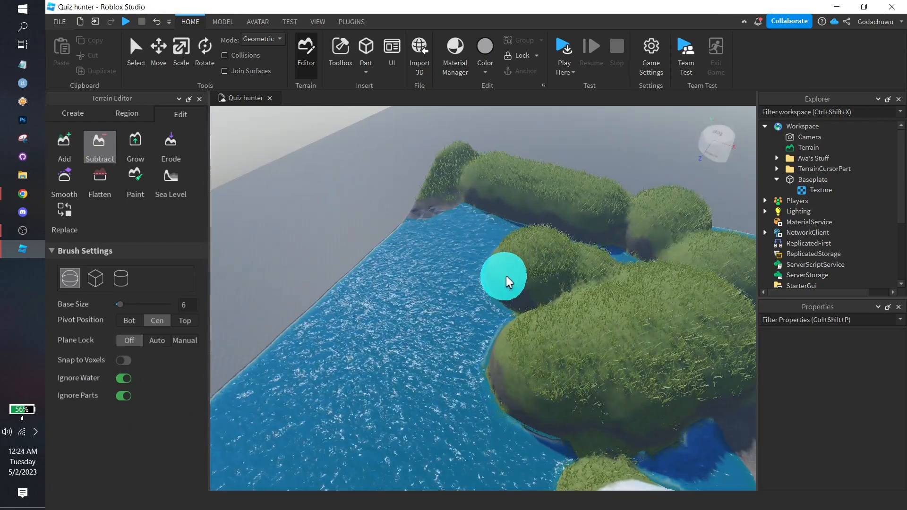
{"action": "mouse_move", "coordinate": [506, 276]}
{"action": "left_mouse_down"}
{"action": "mouse_move", "coordinate": [485, 284]}
{"action": "mouse_move", "coordinate": [507, 267]}
{"action": "left_mouse_up"}
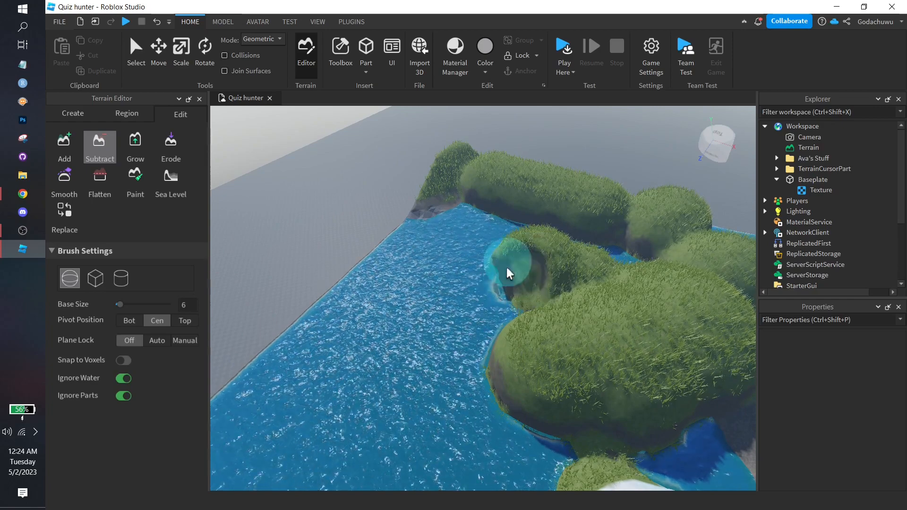
{"action": "mouse_move", "coordinate": [507, 267]}
{"action": "right_mouse_down"}
{"action": "mouse_move", "coordinate": [511, 261]}
{"action": "mouse_move", "coordinate": [500, 260]}
{"action": "right_mouse_up"}
{"action": "mouse_move", "coordinate": [500, 260]}
{"action": "left_mouse_down"}
{"action": "mouse_move", "coordinate": [476, 288]}
{"action": "mouse_move", "coordinate": [379, 263]}
{"action": "mouse_move", "coordinate": [415, 300]}
{"action": "left_mouse_up"}
{"action": "left_click", "coordinate": [413, 283]}
{"action": "scroll", "coordinate": [417, 279], "scroll_direction": "up", "scroll_amount": 3}
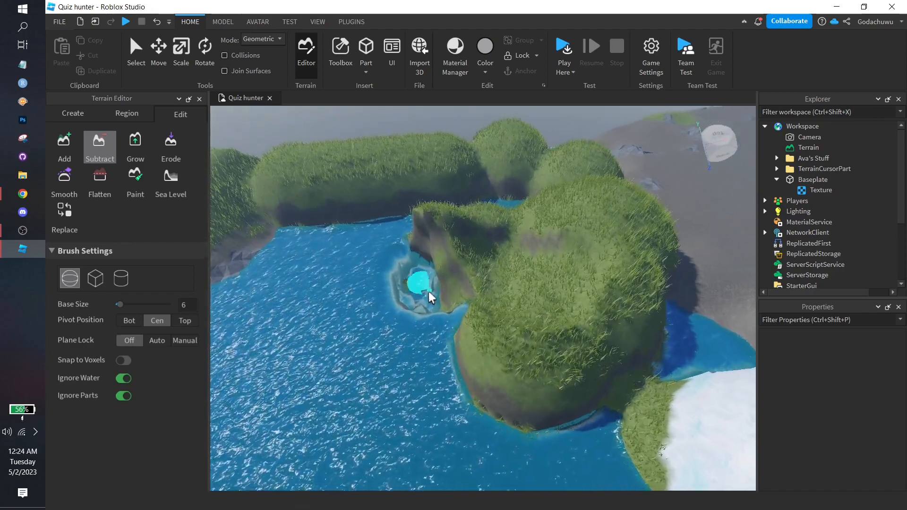
{"action": "scroll", "coordinate": [429, 291], "scroll_direction": "up", "scroll_amount": 6}
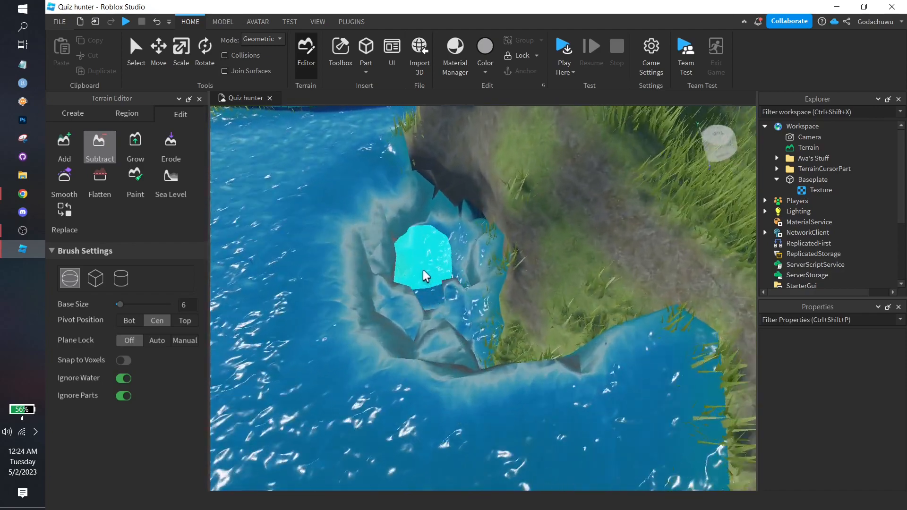
{"action": "key", "text": "s"}
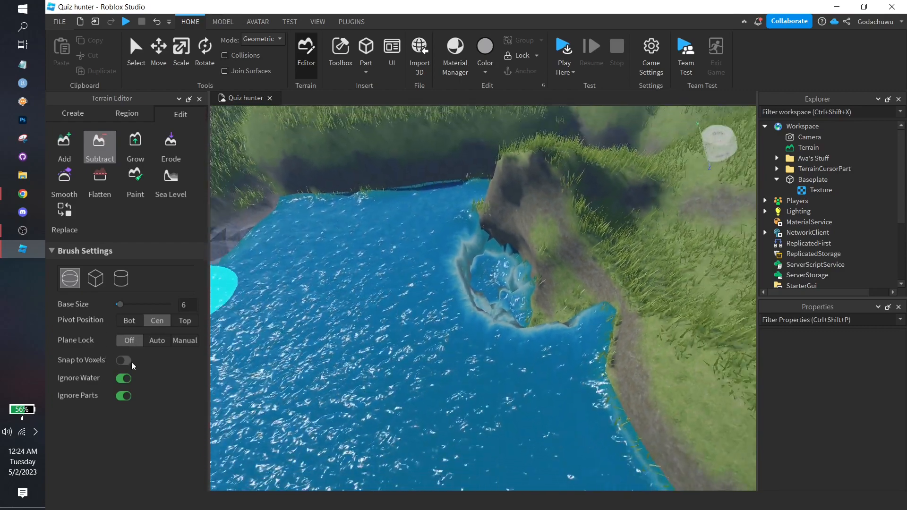
Turn off Ignore Water and carve away water and lake bed beside the grass mound with the Subtract brush
{"action": "left_click", "coordinate": [124, 379]}
{"action": "scroll", "coordinate": [433, 348], "scroll_direction": "up", "scroll_amount": 5}
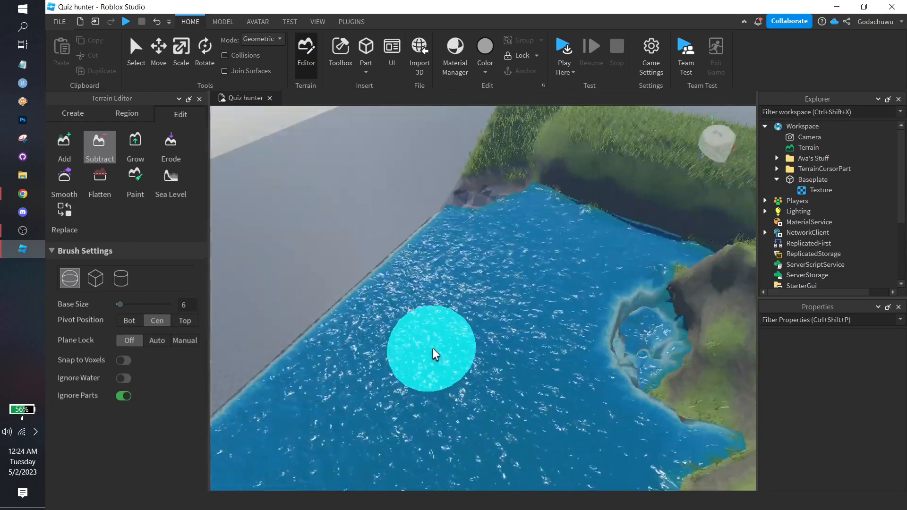
{"action": "right_click_drag", "start_coordinate": [456, 355], "coordinate": [455, 352]}
{"action": "mouse_move", "coordinate": [554, 300]}
{"action": "left_mouse_down"}
{"action": "mouse_move", "coordinate": [581, 341]}
{"action": "mouse_move", "coordinate": [479, 259]}
{"action": "left_mouse_up"}
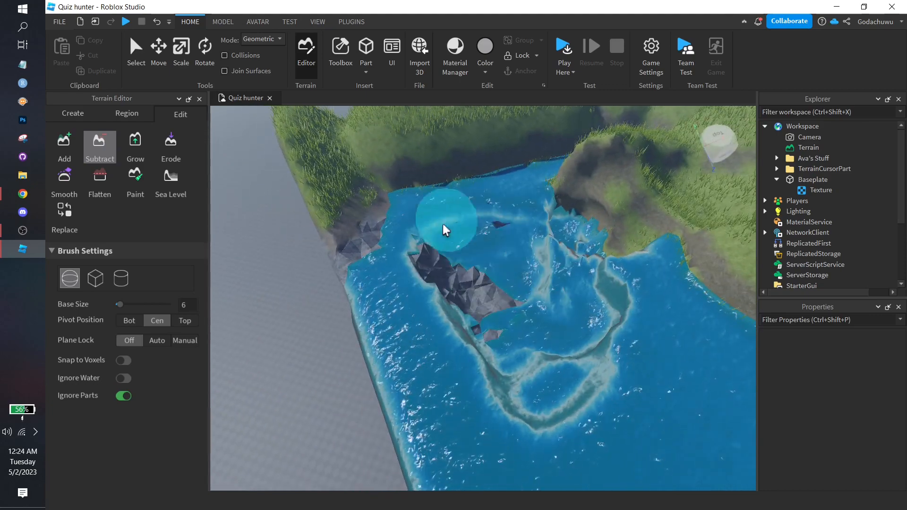
{"action": "key", "text": "d"}
{"action": "mouse_move", "coordinate": [528, 294]}
{"action": "left_mouse_down"}
{"action": "mouse_move", "coordinate": [551, 294]}
{"action": "mouse_move", "coordinate": [528, 352]}
{"action": "left_mouse_up"}
{"action": "right_click_drag", "start_coordinate": [529, 349], "coordinate": [521, 353]}
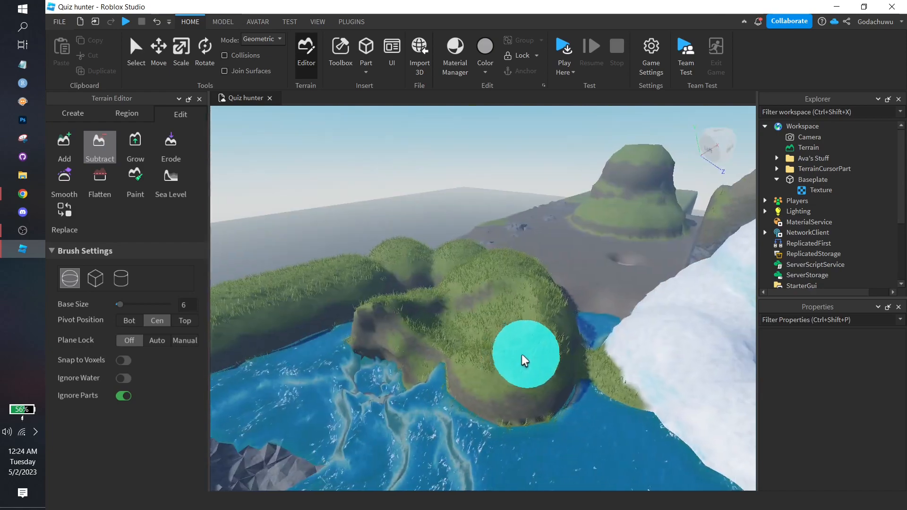
Turn off Ignore Parts and examine how the Subtract brush lands on the baseplate and terrain around the classroom
{"action": "key", "text": "w"}
{"action": "key", "text": "d"}
{"action": "key", "text": "w"}
{"action": "right_click_drag", "start_coordinate": [338, 314], "coordinate": [338, 310]}
{"action": "key", "text": "w"}
{"action": "key", "text": "w"}
{"action": "right_click_drag", "start_coordinate": [443, 326], "coordinate": [443, 326]}
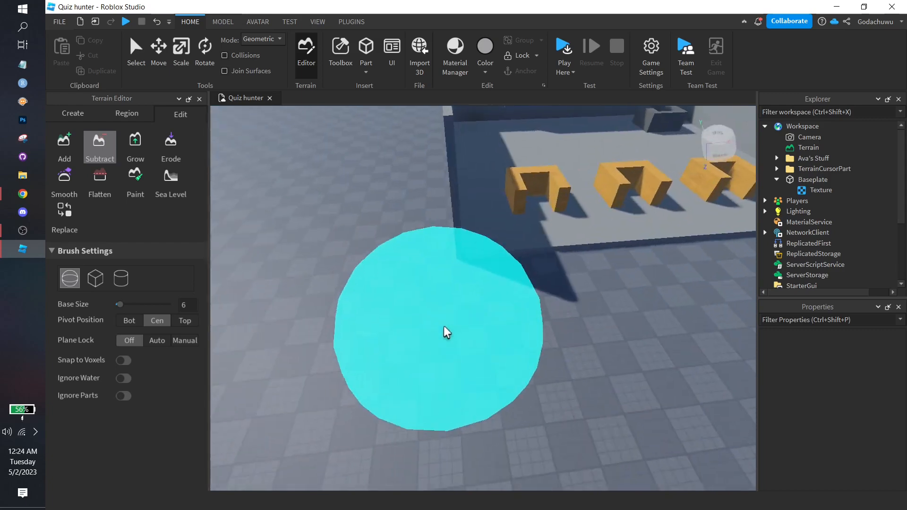
{"action": "key", "text": "a"}
{"action": "key", "text": "s"}
{"action": "right_click_drag", "start_coordinate": [519, 230], "coordinate": [480, 310]}
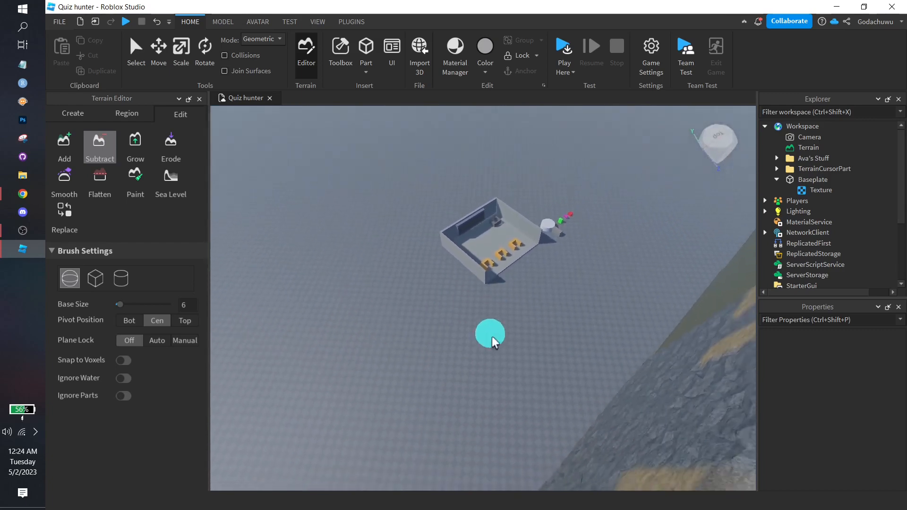
{"action": "scroll", "coordinate": [492, 337], "scroll_direction": "down", "scroll_amount": 3}
{"action": "mouse_move", "coordinate": [516, 362]}
{"action": "right_mouse_down"}
{"action": "mouse_move", "coordinate": [377, 405]}
{"action": "mouse_move", "coordinate": [472, 410]}
{"action": "mouse_move", "coordinate": [401, 369]}
{"action": "right_mouse_up"}
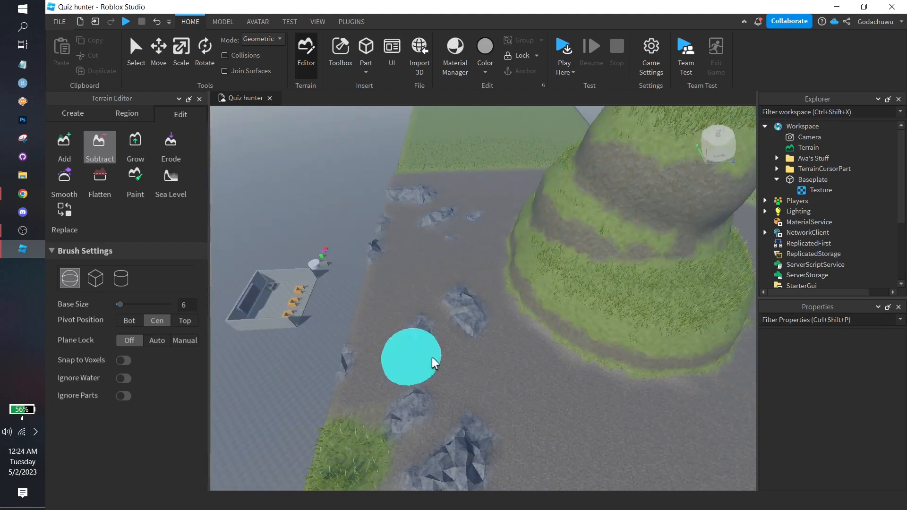
{"action": "right_click_drag", "start_coordinate": [506, 349], "coordinate": [539, 346]}
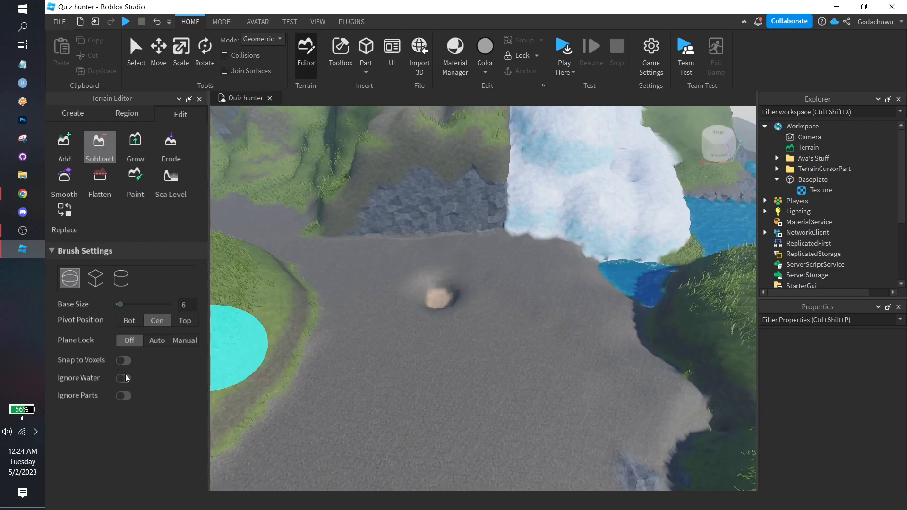
Turn Ignore Water and Ignore Parts back on for the Subtract brush
{"action": "left_click", "coordinate": [123, 397]}
{"action": "right_click_drag", "start_coordinate": [425, 341], "coordinate": [461, 339]}
{"action": "key", "text": "d"}
{"action": "right_click_drag", "start_coordinate": [579, 324], "coordinate": [601, 309]}
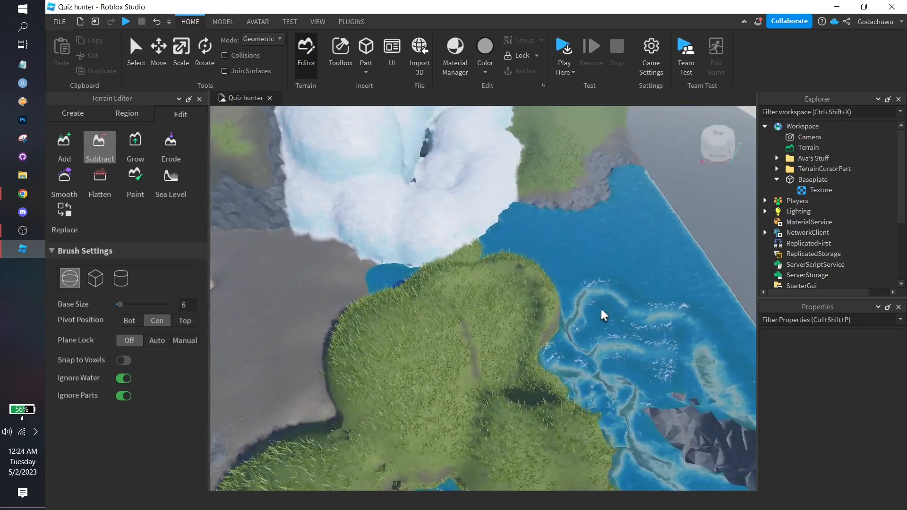
{"action": "key", "text": "d"}
{"action": "key", "text": "s"}
{"action": "right_click_drag", "start_coordinate": [394, 274], "coordinate": [389, 256]}
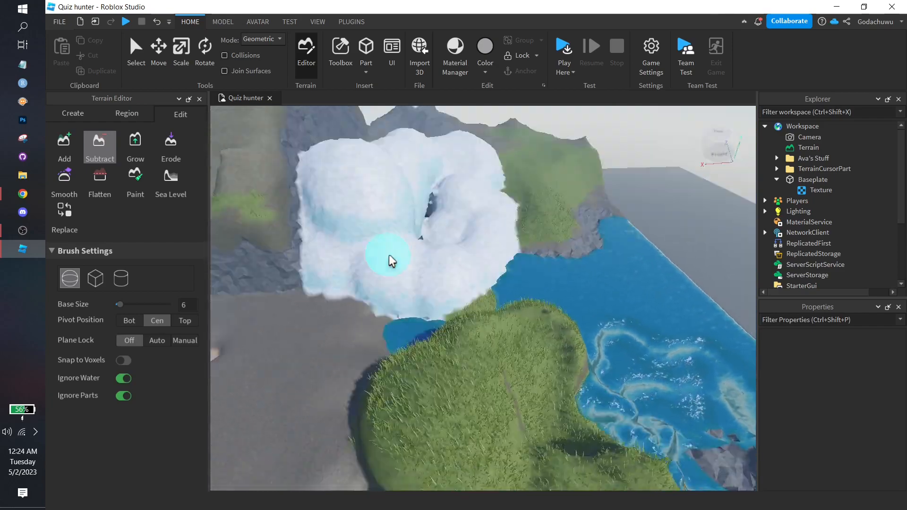
{"action": "key", "text": "a"}
Raise a grass mound on the flat ground in front of the ice with the Grow brush at base size 6 and strength 1
{"action": "left_click", "coordinate": [136, 143]}
{"action": "key", "text": "s"}
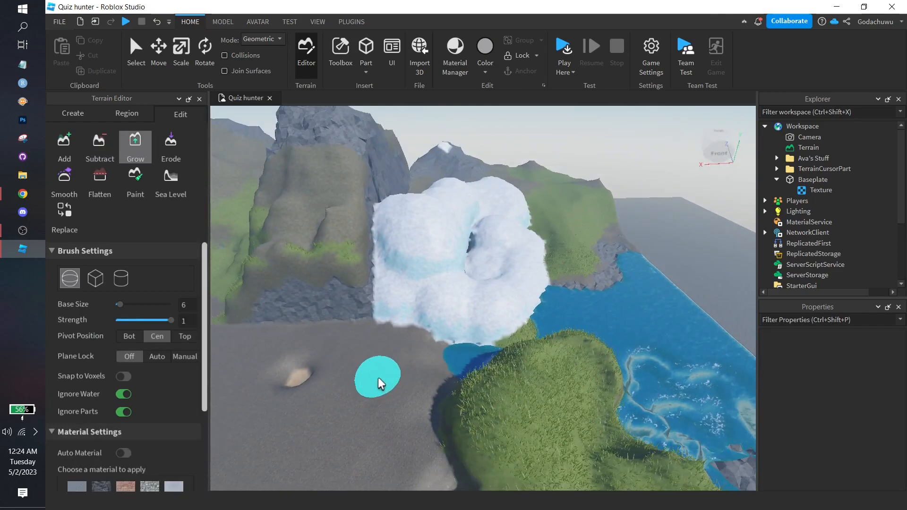
{"action": "right_click_drag", "start_coordinate": [427, 363], "coordinate": [445, 330]}
{"action": "key", "text": "w"}
{"action": "key", "text": "w"}
{"action": "key", "text": "a"}
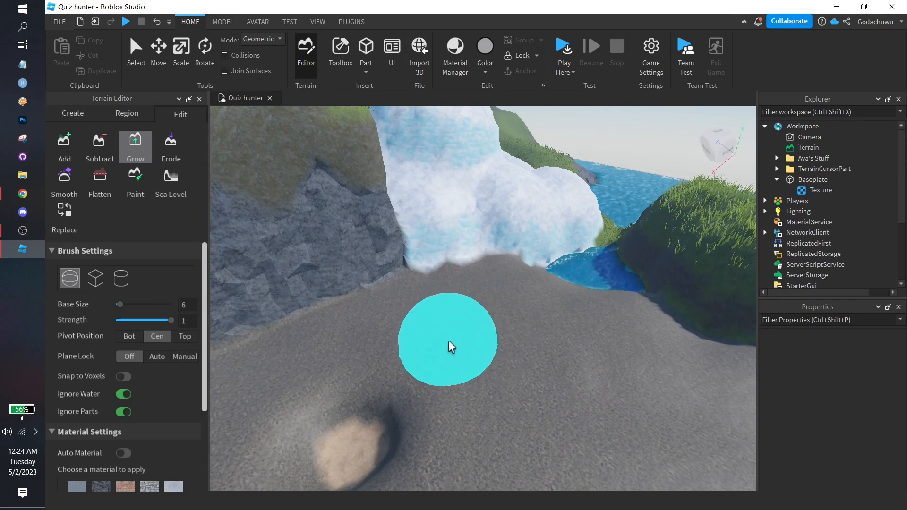
{"action": "mouse_move", "coordinate": [439, 333]}
{"action": "left_mouse_down"}
{"action": "mouse_move", "coordinate": [521, 340]}
{"action": "mouse_move", "coordinate": [435, 319]}
{"action": "left_mouse_up"}
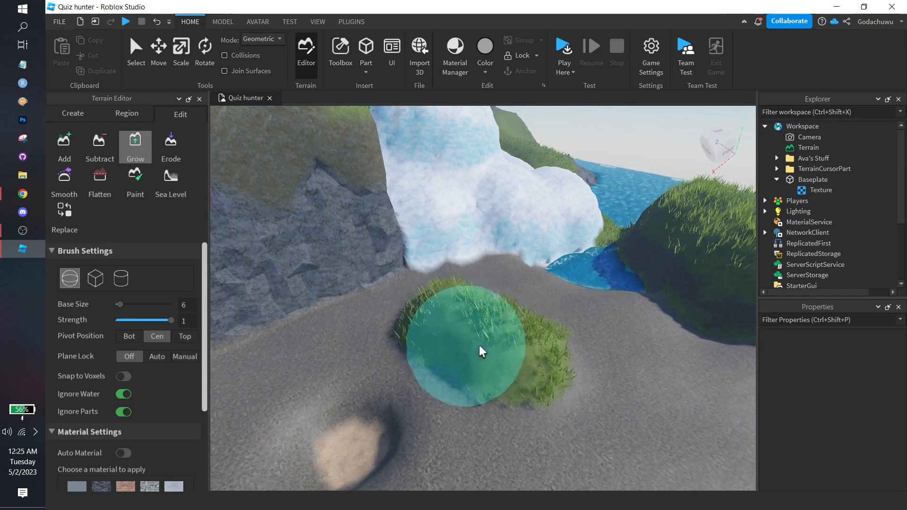
{"action": "mouse_move", "coordinate": [479, 345]}
{"action": "left_mouse_down"}
{"action": "mouse_move", "coordinate": [404, 313]}
{"action": "mouse_move", "coordinate": [473, 343]}
{"action": "left_mouse_up"}
{"action": "right_click_drag", "start_coordinate": [473, 344], "coordinate": [471, 340]}
{"action": "left_click_drag", "start_coordinate": [472, 341], "coordinate": [430, 323]}
{"action": "mouse_move", "coordinate": [433, 316]}
{"action": "left_mouse_down"}
{"action": "mouse_move", "coordinate": [435, 327]}
{"action": "mouse_move", "coordinate": [450, 307]}
{"action": "mouse_move", "coordinate": [461, 264]}
{"action": "mouse_move", "coordinate": [462, 284]}
{"action": "mouse_move", "coordinate": [447, 284]}
{"action": "mouse_move", "coordinate": [487, 284]}
{"action": "mouse_move", "coordinate": [497, 294]}
{"action": "mouse_move", "coordinate": [491, 277]}
{"action": "left_mouse_up"}
Extend the raised grass across the nearby ground and rock with further Grow brush strokes
{"action": "key", "text": "a"}
{"action": "mouse_move", "coordinate": [490, 278]}
{"action": "right_mouse_down"}
{"action": "mouse_move", "coordinate": [487, 298]}
{"action": "mouse_move", "coordinate": [450, 310]}
{"action": "right_mouse_up"}
{"action": "key", "text": "w"}
{"action": "mouse_move", "coordinate": [452, 331]}
{"action": "left_mouse_down"}
{"action": "mouse_move", "coordinate": [455, 349]}
{"action": "mouse_move", "coordinate": [499, 264]}
{"action": "mouse_move", "coordinate": [524, 332]}
{"action": "mouse_move", "coordinate": [556, 358]}
{"action": "mouse_move", "coordinate": [603, 433]}
{"action": "left_mouse_up"}
{"action": "key", "text": "s"}
{"action": "key", "text": "s"}
{"action": "left_click_drag", "start_coordinate": [470, 333], "coordinate": [503, 422]}
{"action": "right_click_drag", "start_coordinate": [590, 410], "coordinate": [584, 415]}
{"action": "key", "text": "w"}
{"action": "key", "text": "d"}
{"action": "mouse_move", "coordinate": [520, 238]}
{"action": "left_mouse_down"}
{"action": "mouse_move", "coordinate": [507, 257]}
{"action": "mouse_move", "coordinate": [558, 332]}
{"action": "left_mouse_up"}
{"action": "right_click_drag", "start_coordinate": [510, 317], "coordinate": [509, 316]}
{"action": "key", "text": "s"}
{"action": "mouse_move", "coordinate": [576, 310]}
{"action": "left_mouse_down"}
{"action": "mouse_move", "coordinate": [560, 288]}
{"action": "mouse_move", "coordinate": [574, 308]}
{"action": "mouse_move", "coordinate": [530, 351]}
{"action": "mouse_move", "coordinate": [536, 310]}
{"action": "mouse_move", "coordinate": [601, 394]}
{"action": "mouse_move", "coordinate": [633, 336]}
{"action": "mouse_move", "coordinate": [591, 404]}
{"action": "mouse_move", "coordinate": [551, 274]}
{"action": "mouse_move", "coordinate": [474, 297]}
{"action": "mouse_move", "coordinate": [508, 338]}
{"action": "mouse_move", "coordinate": [551, 298]}
{"action": "mouse_move", "coordinate": [530, 292]}
{"action": "mouse_move", "coordinate": [534, 358]}
{"action": "mouse_move", "coordinate": [543, 318]}
{"action": "mouse_move", "coordinate": [522, 320]}
{"action": "left_mouse_up"}
Try brushing Ice over the grass mounds on the rocky ground with the Add brush at base size 13, and undo it
{"action": "key", "text": "s"}
{"action": "key", "text": "a"}
{"action": "key", "text": "a"}
{"action": "left_click", "coordinate": [64, 147]}
{"action": "left_click", "coordinate": [591, 298]}
{"action": "right_click_drag", "start_coordinate": [576, 329], "coordinate": [463, 315]}
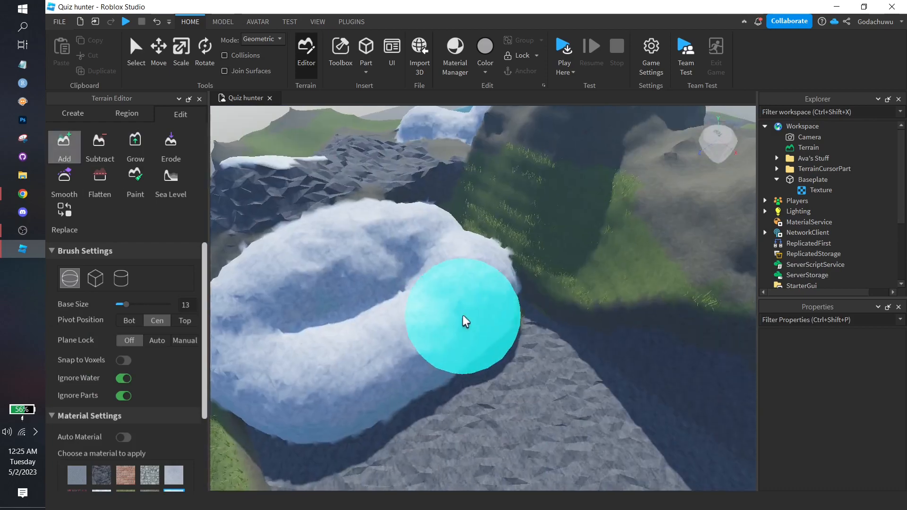
{"action": "key", "text": "ctrl+z"}
{"action": "key", "text": "ctrl+z"}
{"action": "key", "text": "ctrl+z"}
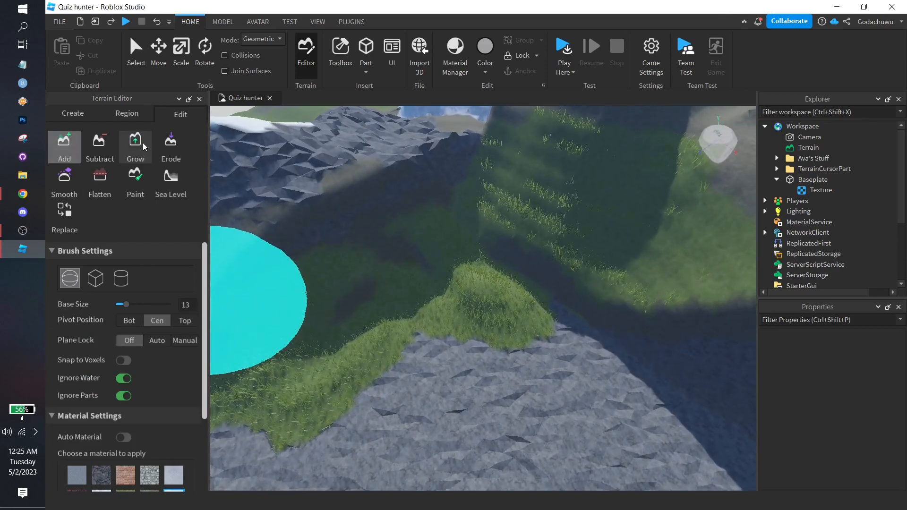
Wear a gap through the grass ridge and hollows in the adjoining rock with the Erode brush at base size 6 and strength 1
{"action": "left_click", "coordinate": [163, 145]}
{"action": "scroll", "coordinate": [509, 309], "scroll_direction": "up", "scroll_amount": 5}
{"action": "scroll", "coordinate": [512, 307], "scroll_direction": "up", "scroll_amount": 2}
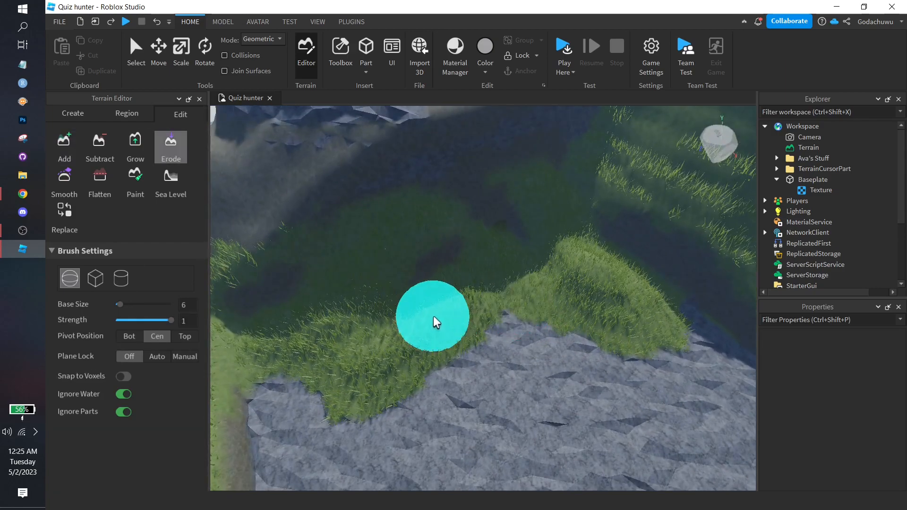
{"action": "mouse_move", "coordinate": [446, 302]}
{"action": "left_mouse_down"}
{"action": "mouse_move", "coordinate": [464, 350]}
{"action": "mouse_move", "coordinate": [527, 396]}
{"action": "mouse_move", "coordinate": [542, 386]}
{"action": "left_mouse_up"}
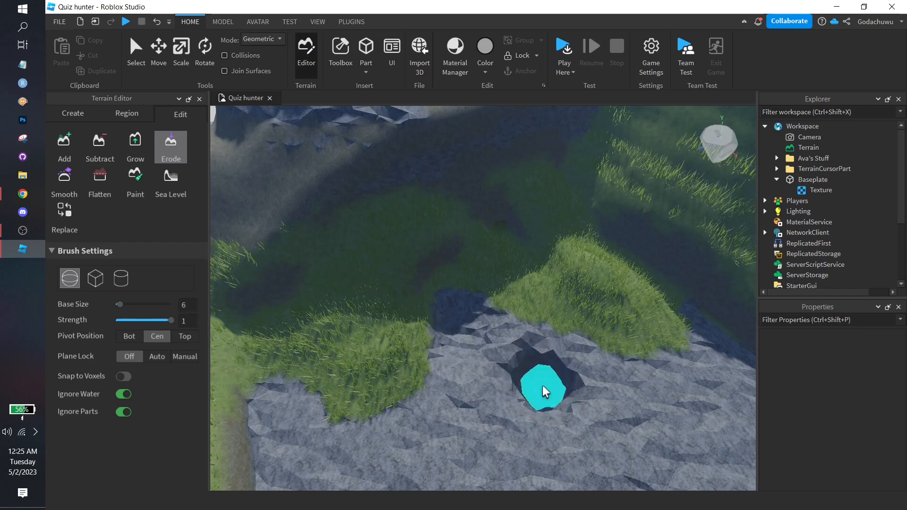
{"action": "mouse_move", "coordinate": [456, 395]}
{"action": "left_mouse_down"}
{"action": "mouse_move", "coordinate": [398, 346]}
{"action": "mouse_move", "coordinate": [508, 328]}
{"action": "mouse_move", "coordinate": [434, 344]}
{"action": "mouse_move", "coordinate": [512, 331]}
{"action": "mouse_move", "coordinate": [551, 347]}
{"action": "mouse_move", "coordinate": [556, 393]}
{"action": "mouse_move", "coordinate": [530, 348]}
{"action": "mouse_move", "coordinate": [613, 373]}
{"action": "left_mouse_up"}
{"action": "right_click_drag", "start_coordinate": [581, 428], "coordinate": [581, 428]}
{"action": "mouse_move", "coordinate": [487, 406]}
{"action": "left_mouse_down"}
{"action": "mouse_move", "coordinate": [480, 358]}
{"action": "mouse_move", "coordinate": [537, 320]}
{"action": "mouse_move", "coordinate": [570, 328]}
{"action": "mouse_move", "coordinate": [472, 317]}
{"action": "left_mouse_up"}
{"action": "right_click_drag", "start_coordinate": [619, 381], "coordinate": [619, 381]}
{"action": "key", "text": "d"}
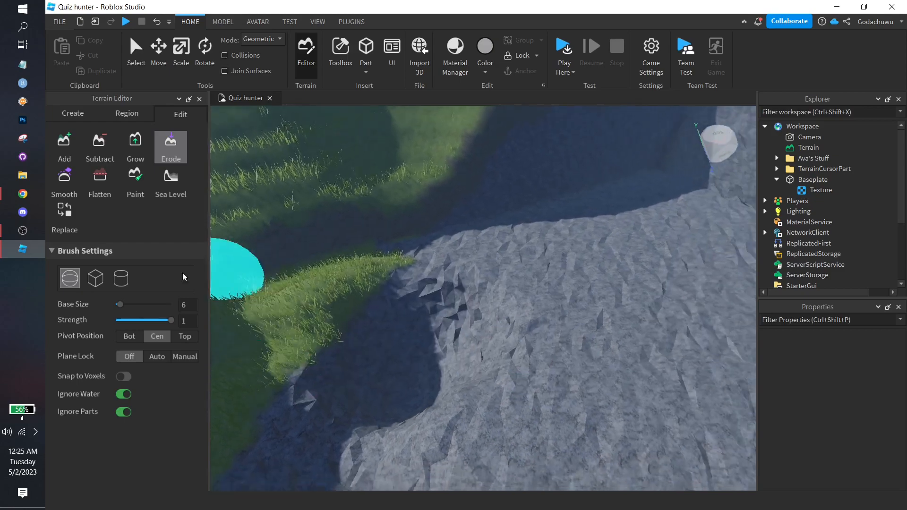
Soften the jagged rock slope with the Smooth brush at base size 6 and strength 1
{"action": "left_click", "coordinate": [64, 181]}
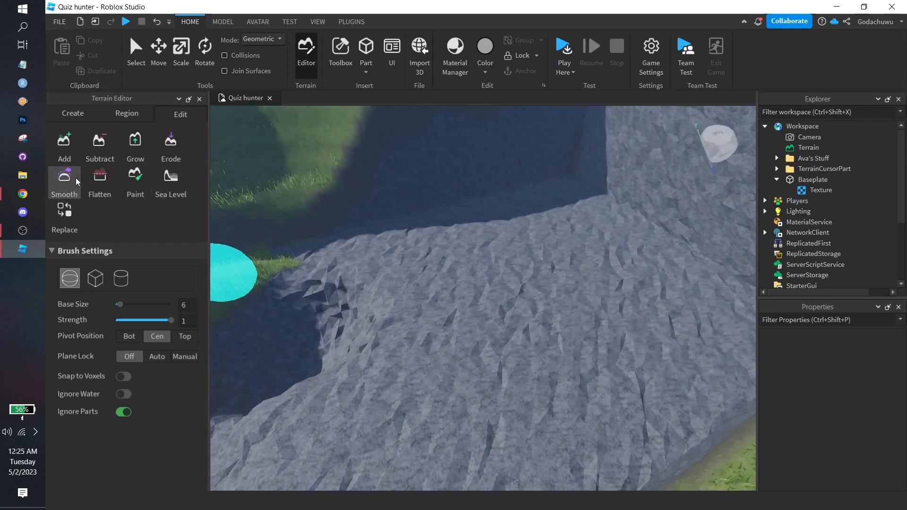
{"action": "right_click_drag", "start_coordinate": [617, 277], "coordinate": [614, 279]}
{"action": "right_click_drag", "start_coordinate": [523, 318], "coordinate": [497, 339]}
{"action": "mouse_move", "coordinate": [493, 381]}
{"action": "left_mouse_down"}
{"action": "mouse_move", "coordinate": [464, 368]}
{"action": "mouse_move", "coordinate": [369, 410]}
{"action": "mouse_move", "coordinate": [339, 402]}
{"action": "mouse_move", "coordinate": [386, 360]}
{"action": "left_mouse_up"}
{"action": "key", "text": "a"}
{"action": "right_click_drag", "start_coordinate": [424, 422], "coordinate": [423, 421]}
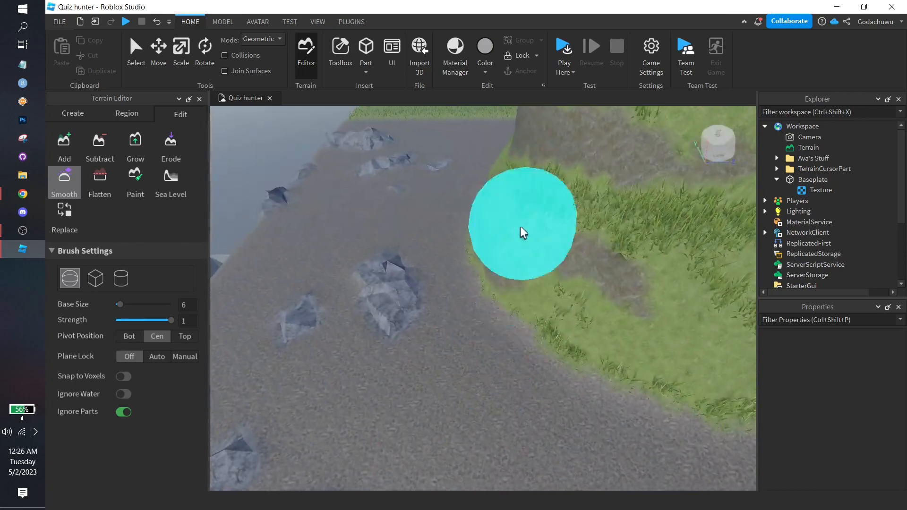
Smooth the lower slopes of the tall grass hill and the terrain around it
{"action": "left_click_drag", "start_coordinate": [518, 259], "coordinate": [477, 198]}
{"action": "right_click_drag", "start_coordinate": [564, 290], "coordinate": [560, 291]}
{"action": "key", "text": "s"}
{"action": "right_click_drag", "start_coordinate": [478, 318], "coordinate": [478, 318]}
{"action": "key", "text": "s"}
{"action": "mouse_move", "coordinate": [541, 309]}
{"action": "left_mouse_down"}
{"action": "mouse_move", "coordinate": [491, 235]}
{"action": "mouse_move", "coordinate": [532, 257]}
{"action": "left_mouse_up"}
{"action": "right_click_drag", "start_coordinate": [531, 258], "coordinate": [532, 258]}
{"action": "key", "text": "s"}
{"action": "mouse_move", "coordinate": [532, 258]}
{"action": "left_mouse_down"}
{"action": "mouse_move", "coordinate": [577, 139]}
{"action": "mouse_move", "coordinate": [617, 197]}
{"action": "left_mouse_up"}
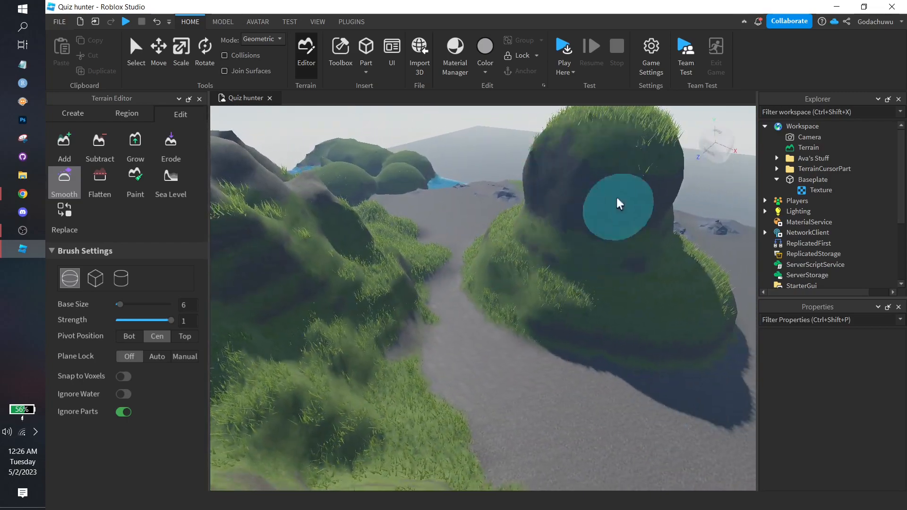
{"action": "key", "text": "d"}
{"action": "right_click_drag", "start_coordinate": [635, 231], "coordinate": [636, 232]}
{"action": "key", "text": "s"}
Smooth the remaining sides and upper part of the tall grass hill so its tiers blend together
{"action": "mouse_move", "coordinate": [636, 232]}
{"action": "left_mouse_down"}
{"action": "mouse_move", "coordinate": [565, 271]}
{"action": "mouse_move", "coordinate": [478, 255]}
{"action": "mouse_move", "coordinate": [523, 303]}
{"action": "mouse_move", "coordinate": [506, 281]}
{"action": "left_mouse_up"}
{"action": "key", "text": "d"}
{"action": "right_click_drag", "start_coordinate": [505, 281], "coordinate": [505, 280]}
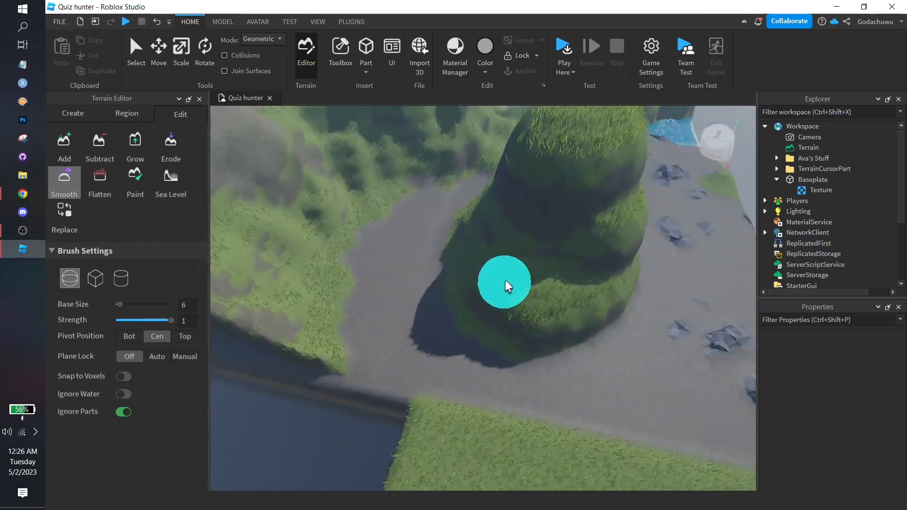
{"action": "mouse_move", "coordinate": [505, 280]}
{"action": "left_mouse_down"}
{"action": "mouse_move", "coordinate": [495, 184]}
{"action": "mouse_move", "coordinate": [487, 199]}
{"action": "mouse_move", "coordinate": [442, 181]}
{"action": "mouse_move", "coordinate": [571, 272]}
{"action": "mouse_move", "coordinate": [526, 276]}
{"action": "mouse_move", "coordinate": [548, 178]}
{"action": "mouse_move", "coordinate": [482, 152]}
{"action": "mouse_move", "coordinate": [447, 194]}
{"action": "mouse_move", "coordinate": [399, 177]}
{"action": "mouse_move", "coordinate": [430, 244]}
{"action": "mouse_move", "coordinate": [472, 245]}
{"action": "left_mouse_up"}
{"action": "key", "text": "d"}
{"action": "right_click_drag", "start_coordinate": [498, 250], "coordinate": [499, 251]}
{"action": "mouse_move", "coordinate": [501, 253]}
{"action": "left_mouse_down"}
{"action": "mouse_move", "coordinate": [531, 277]}
{"action": "mouse_move", "coordinate": [518, 254]}
{"action": "mouse_move", "coordinate": [474, 308]}
{"action": "mouse_move", "coordinate": [400, 263]}
{"action": "mouse_move", "coordinate": [378, 272]}
{"action": "mouse_move", "coordinate": [356, 254]}
{"action": "mouse_move", "coordinate": [481, 303]}
{"action": "left_mouse_up"}
{"action": "key", "text": "d"}
{"action": "key", "text": "a"}
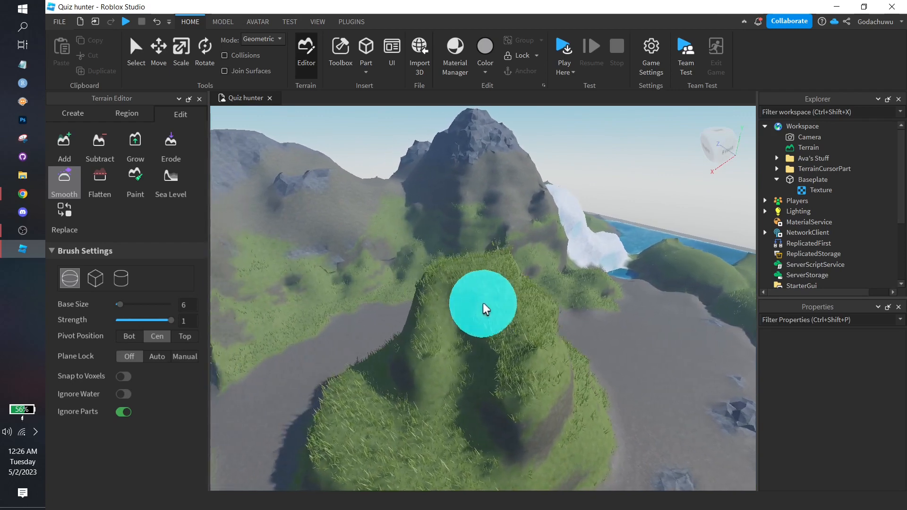
{"action": "key", "text": "a"}
{"action": "key", "text": "s"}
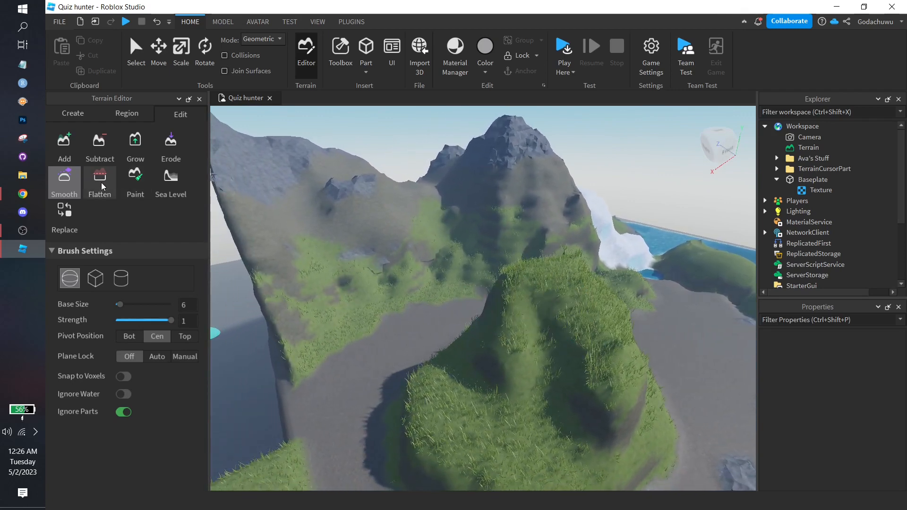
Level parts of the grass hill and the path at its foot with the Flatten brush at base size 6 and strength 1
{"action": "left_click", "coordinate": [101, 182]}
{"action": "right_click_drag", "start_coordinate": [425, 335], "coordinate": [471, 328]}
{"action": "key", "text": "a"}
{"action": "key", "text": "s"}
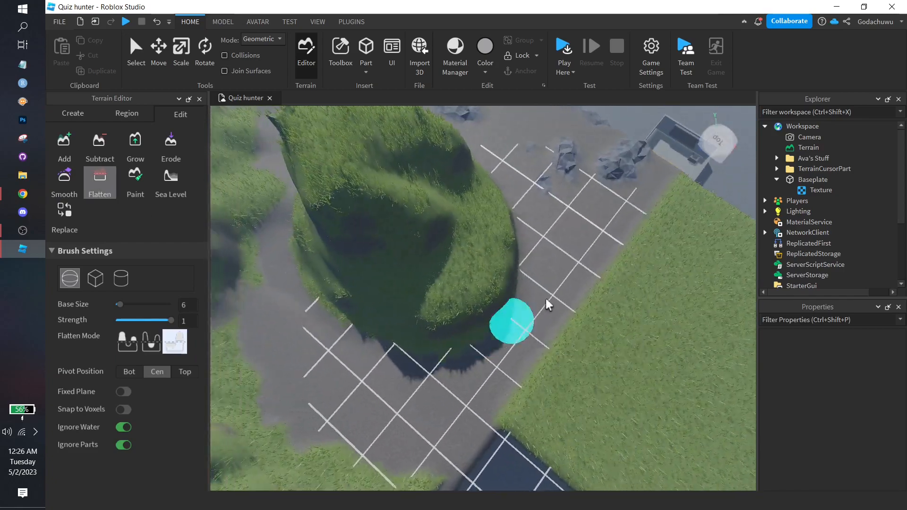
{"action": "key", "text": "a"}
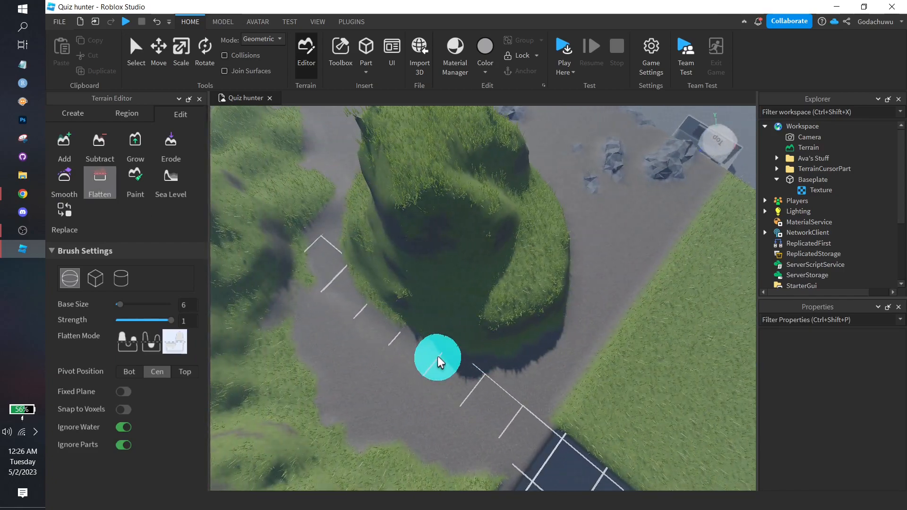
{"action": "mouse_move", "coordinate": [437, 357]}
{"action": "left_mouse_down"}
{"action": "mouse_move", "coordinate": [524, 279]}
{"action": "mouse_move", "coordinate": [499, 273]}
{"action": "left_mouse_up"}
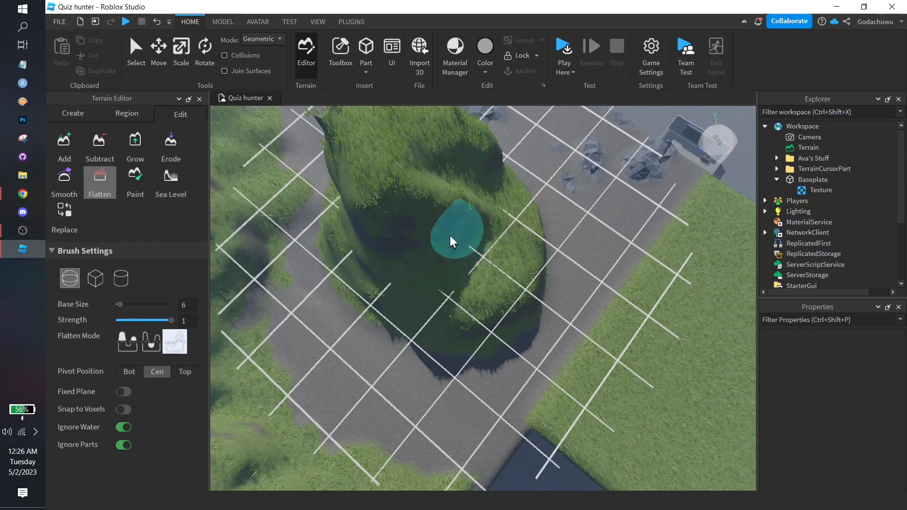
{"action": "key", "text": "a"}
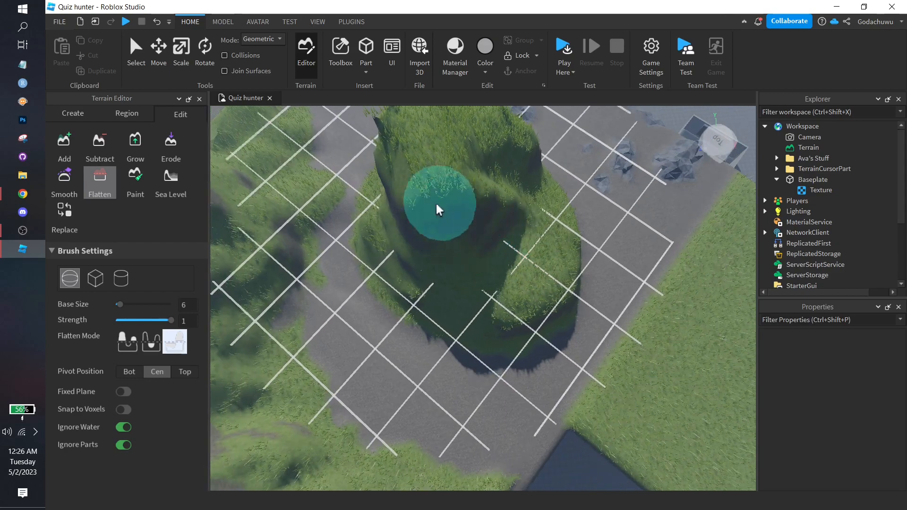
{"action": "mouse_move", "coordinate": [436, 203]}
{"action": "left_mouse_down"}
{"action": "mouse_move", "coordinate": [454, 230]}
{"action": "mouse_move", "coordinate": [444, 253]}
{"action": "mouse_move", "coordinate": [456, 226]}
{"action": "mouse_move", "coordinate": [423, 233]}
{"action": "mouse_move", "coordinate": [426, 305]}
{"action": "mouse_move", "coordinate": [439, 308]}
{"action": "mouse_move", "coordinate": [413, 347]}
{"action": "mouse_move", "coordinate": [434, 341]}
{"action": "mouse_move", "coordinate": [444, 321]}
{"action": "mouse_move", "coordinate": [440, 312]}
{"action": "mouse_move", "coordinate": [385, 345]}
{"action": "left_mouse_up"}
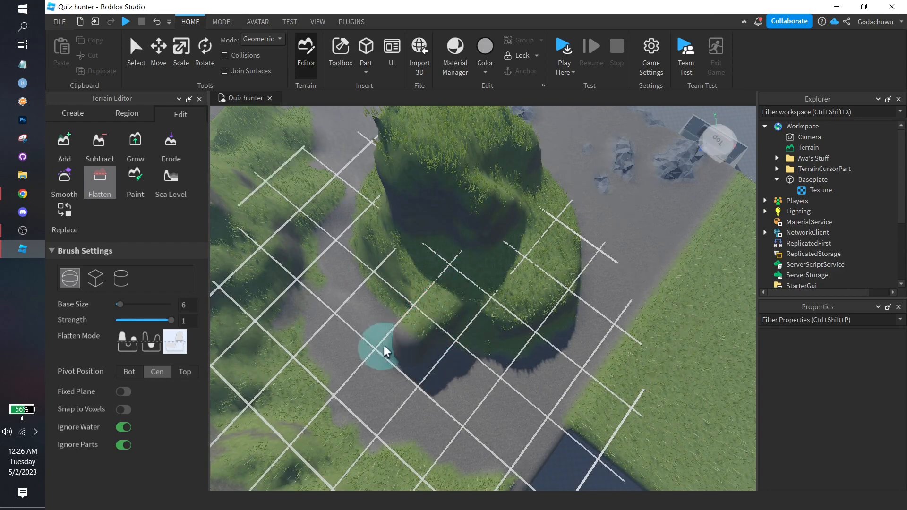
{"action": "key", "text": "d"}
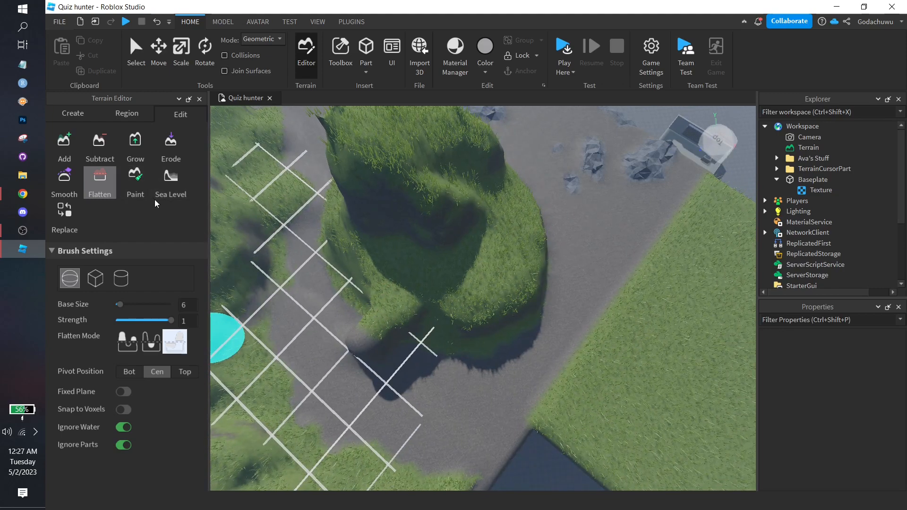
Paint grass over the bare ground between the tall grass hill and the river using the Paint brush
{"action": "left_click", "coordinate": [137, 184]}
{"action": "right_click_drag", "start_coordinate": [713, 283], "coordinate": [716, 269]}
{"action": "scroll", "coordinate": [184, 412], "scroll_direction": "down", "scroll_amount": 3}
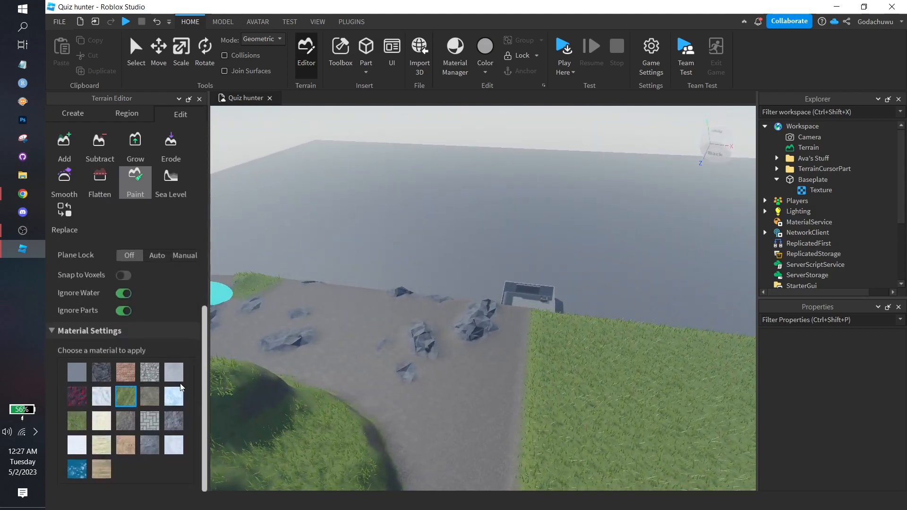
{"action": "right_click_drag", "start_coordinate": [577, 328], "coordinate": [577, 323]}
{"action": "scroll", "coordinate": [577, 323], "scroll_direction": "up", "scroll_amount": 5}
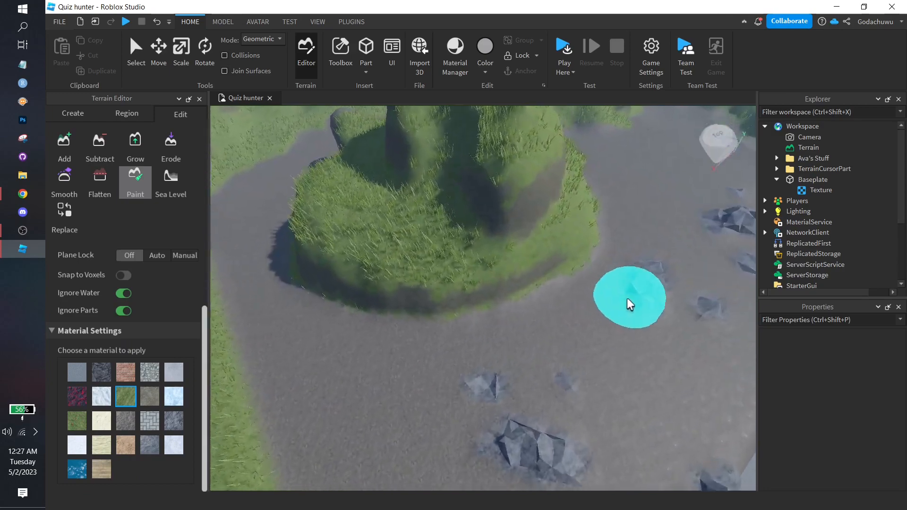
{"action": "right_click_drag", "start_coordinate": [628, 298], "coordinate": [627, 298]}
{"action": "key", "text": "s"}
{"action": "key", "text": "d"}
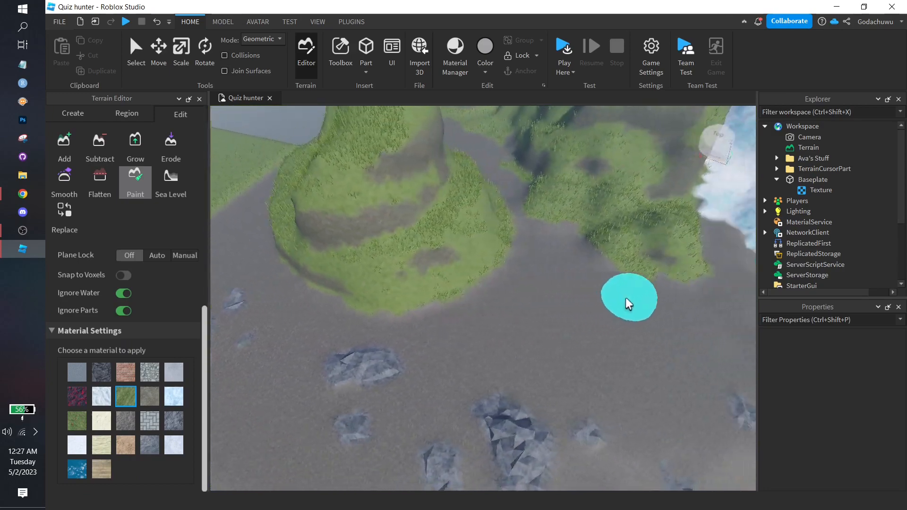
{"action": "right_click_drag", "start_coordinate": [528, 289], "coordinate": [526, 291]}
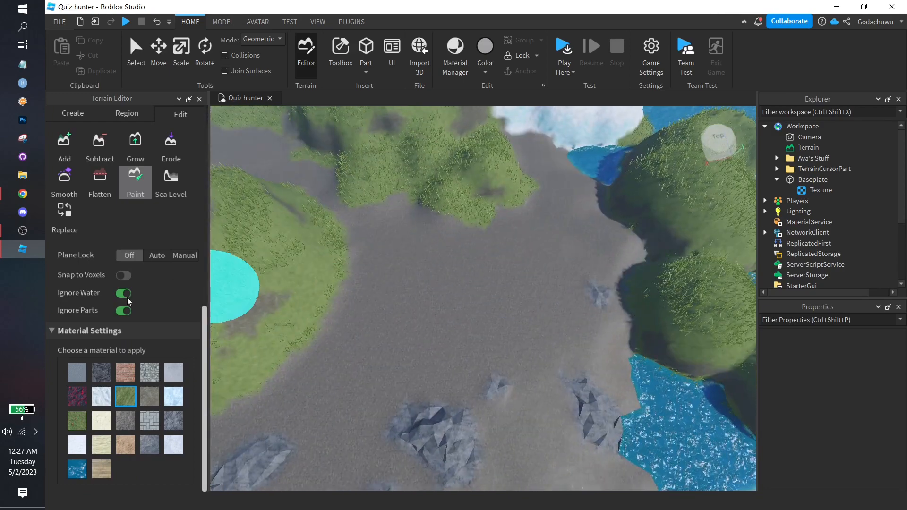
{"action": "scroll", "coordinate": [149, 420], "scroll_direction": "up", "scroll_amount": 3}
{"action": "scroll", "coordinate": [150, 421], "scroll_direction": "down", "scroll_amount": 3}
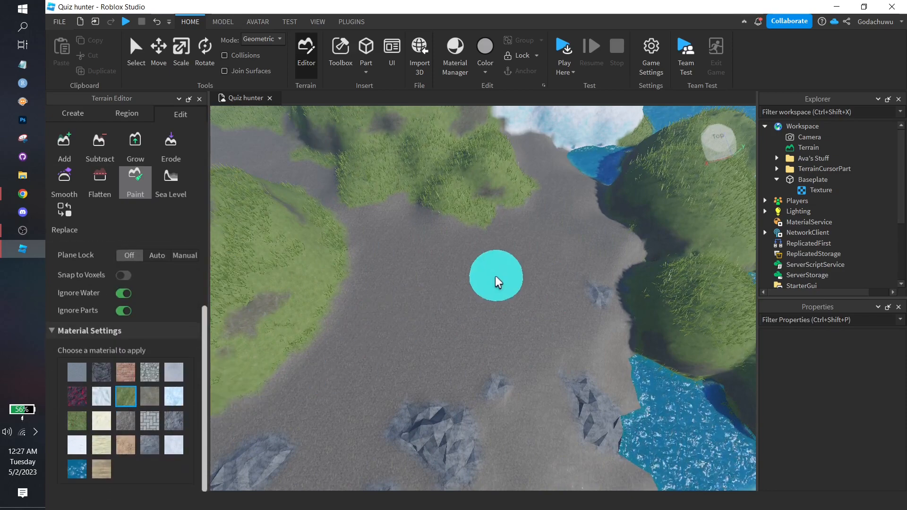
{"action": "mouse_move", "coordinate": [495, 275]}
{"action": "left_mouse_down"}
{"action": "mouse_move", "coordinate": [445, 288]}
{"action": "mouse_move", "coordinate": [435, 326]}
{"action": "mouse_move", "coordinate": [474, 254]}
{"action": "mouse_move", "coordinate": [429, 236]}
{"action": "mouse_move", "coordinate": [419, 257]}
{"action": "left_mouse_up"}
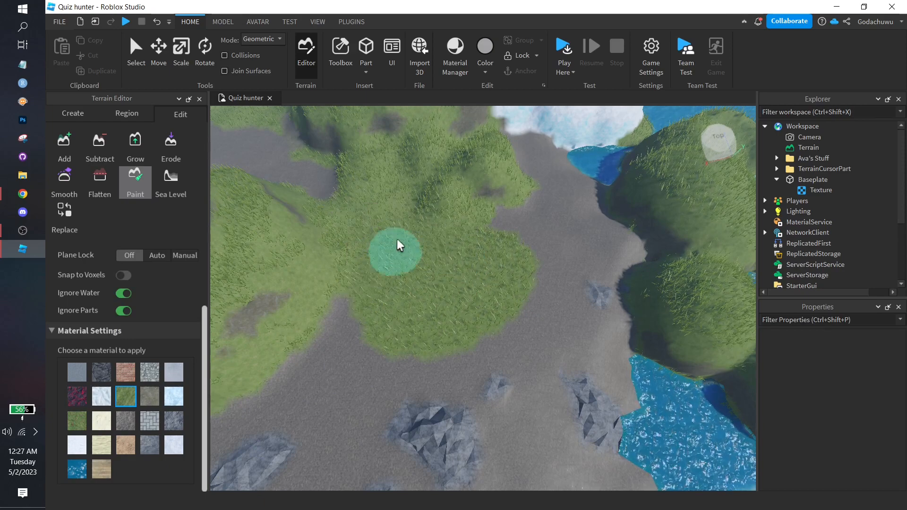
{"action": "mouse_move", "coordinate": [350, 359]}
{"action": "left_mouse_down"}
{"action": "mouse_move", "coordinate": [477, 296]}
{"action": "mouse_move", "coordinate": [505, 208]}
{"action": "mouse_move", "coordinate": [543, 204]}
{"action": "mouse_move", "coordinate": [524, 162]}
{"action": "mouse_move", "coordinate": [606, 203]}
{"action": "mouse_move", "coordinate": [652, 243]}
{"action": "mouse_move", "coordinate": [584, 258]}
{"action": "mouse_move", "coordinate": [552, 311]}
{"action": "mouse_move", "coordinate": [593, 337]}
{"action": "mouse_move", "coordinate": [542, 291]}
{"action": "mouse_move", "coordinate": [517, 326]}
{"action": "left_mouse_up"}
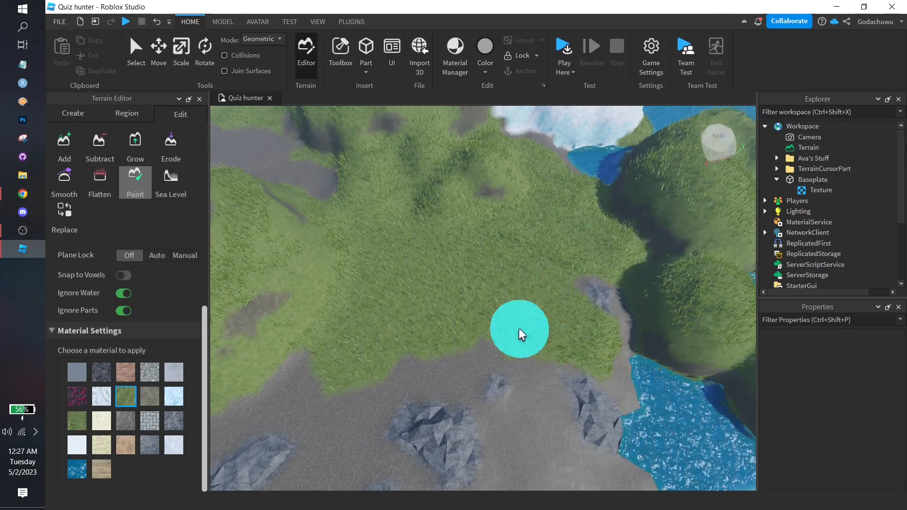
Extend the painted grass over more of the bare ground towards the terrain's outer edge
{"action": "right_click_drag", "start_coordinate": [518, 326], "coordinate": [518, 324]}
{"action": "key", "text": "a"}
{"action": "mouse_move", "coordinate": [503, 281]}
{"action": "left_mouse_down"}
{"action": "mouse_move", "coordinate": [475, 307]}
{"action": "mouse_move", "coordinate": [389, 303]}
{"action": "mouse_move", "coordinate": [448, 287]}
{"action": "mouse_move", "coordinate": [357, 269]}
{"action": "mouse_move", "coordinate": [351, 350]}
{"action": "mouse_move", "coordinate": [333, 408]}
{"action": "mouse_move", "coordinate": [422, 455]}
{"action": "mouse_move", "coordinate": [425, 399]}
{"action": "mouse_move", "coordinate": [532, 330]}
{"action": "mouse_move", "coordinate": [543, 430]}
{"action": "mouse_move", "coordinate": [628, 360]}
{"action": "mouse_move", "coordinate": [615, 302]}
{"action": "left_mouse_up"}
{"action": "right_click_drag", "start_coordinate": [527, 292], "coordinate": [527, 292]}
{"action": "mouse_move", "coordinate": [462, 280]}
{"action": "left_mouse_down"}
{"action": "mouse_move", "coordinate": [434, 307]}
{"action": "mouse_move", "coordinate": [522, 402]}
{"action": "mouse_move", "coordinate": [517, 437]}
{"action": "left_mouse_up"}
{"action": "right_click_drag", "start_coordinate": [501, 373], "coordinate": [501, 374]}
Use the Replace brush at base size 6 to swap mud for ground on the bare area beside the rocks
{"action": "left_click", "coordinate": [74, 215]}
{"action": "scroll", "coordinate": [195, 419], "scroll_direction": "down", "scroll_amount": 3}
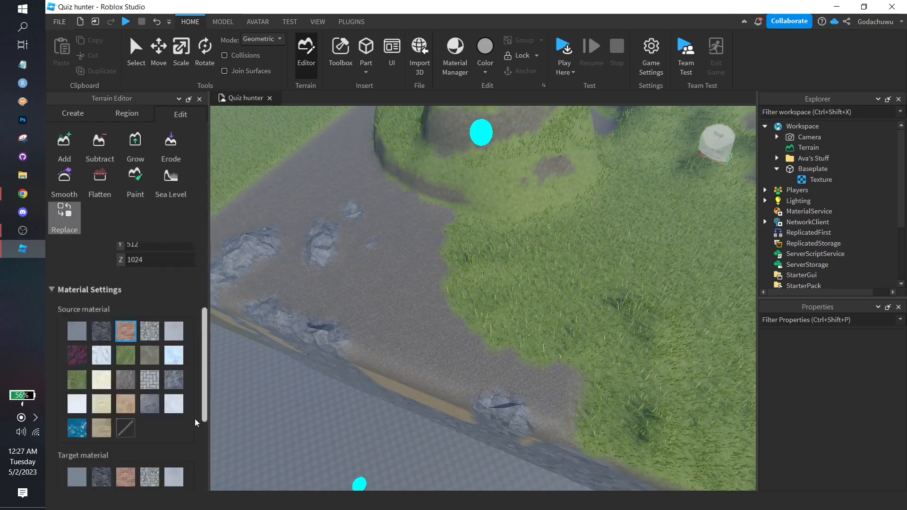
{"action": "scroll", "coordinate": [188, 417], "scroll_direction": "up", "scroll_amount": 2}
{"action": "scroll", "coordinate": [188, 417], "scroll_direction": "up", "scroll_amount": 1}
{"action": "right_click_drag", "start_coordinate": [364, 336], "coordinate": [363, 336]}
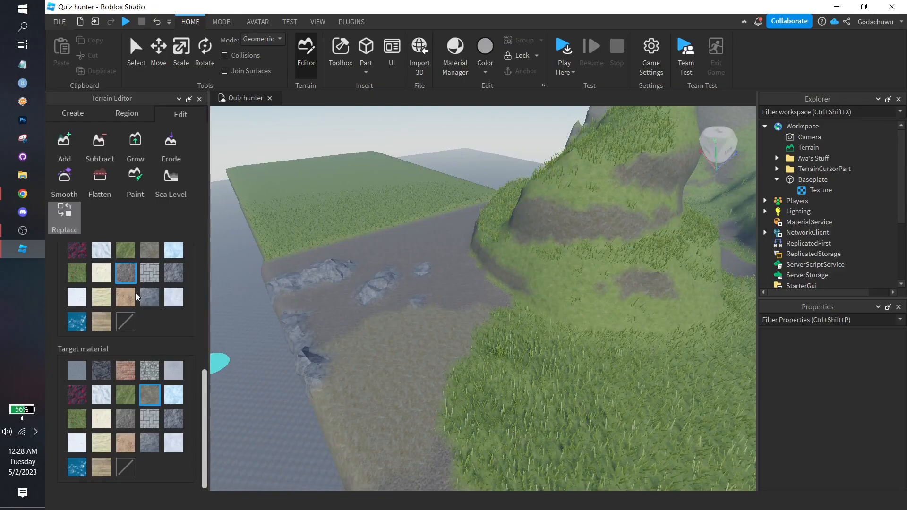
Replace more of the mud between the rocks and the foot of the tall grass hill with ground
{"action": "scroll", "coordinate": [136, 297], "scroll_direction": "up", "scroll_amount": 3}
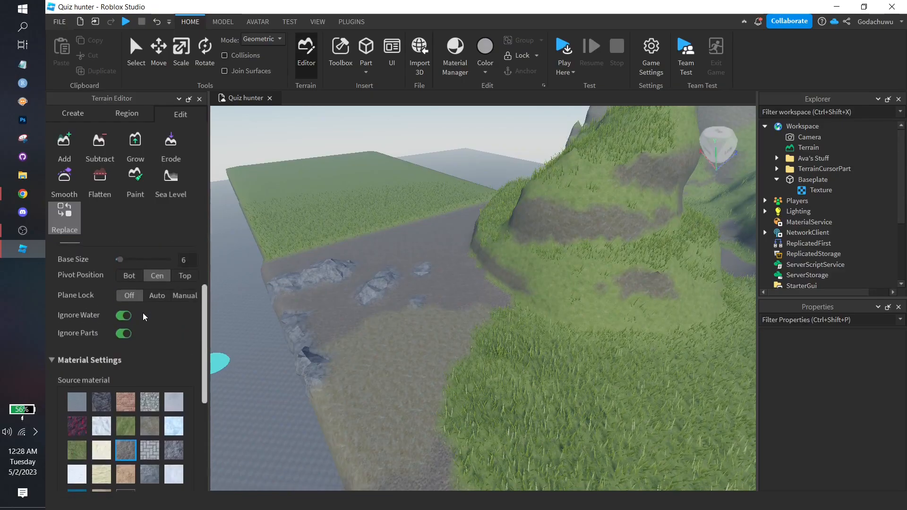
{"action": "scroll", "coordinate": [143, 313], "scroll_direction": "up", "scroll_amount": 2}
{"action": "scroll", "coordinate": [161, 326], "scroll_direction": "down", "scroll_amount": 5}
{"action": "scroll", "coordinate": [161, 345], "scroll_direction": "up", "scroll_amount": 5}
{"action": "scroll", "coordinate": [122, 331], "scroll_direction": "down", "scroll_amount": 3}
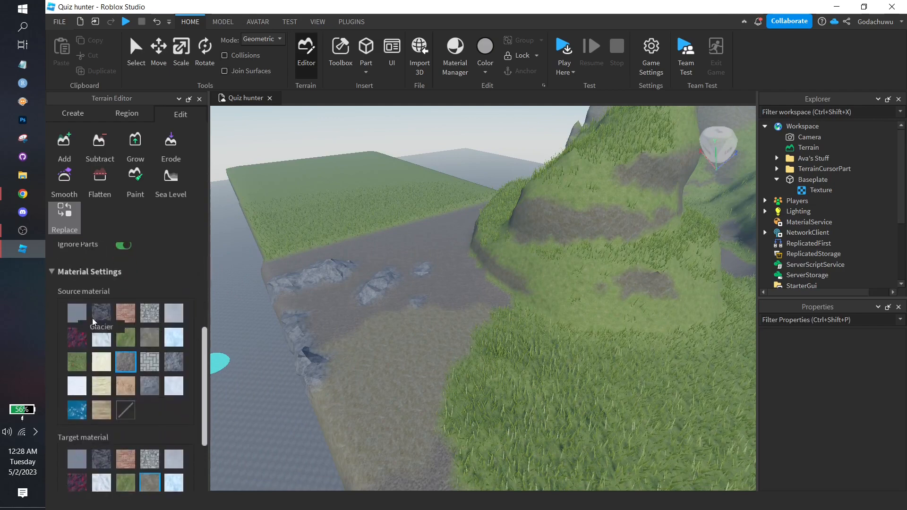
{"action": "right_click_drag", "start_coordinate": [393, 334], "coordinate": [390, 335]}
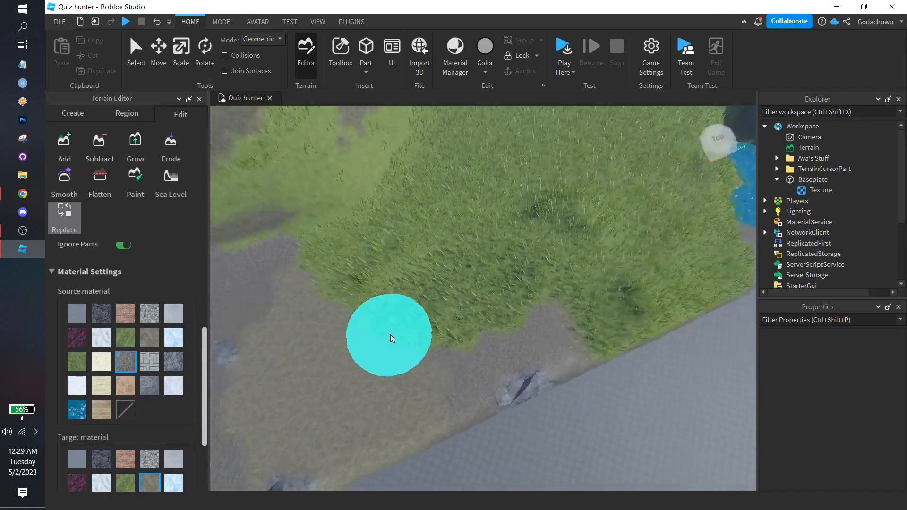
{"action": "key", "text": "a"}
{"action": "mouse_move", "coordinate": [390, 334]}
{"action": "left_mouse_down"}
{"action": "mouse_move", "coordinate": [329, 263]}
{"action": "mouse_move", "coordinate": [402, 316]}
{"action": "mouse_move", "coordinate": [438, 286]}
{"action": "left_mouse_up"}
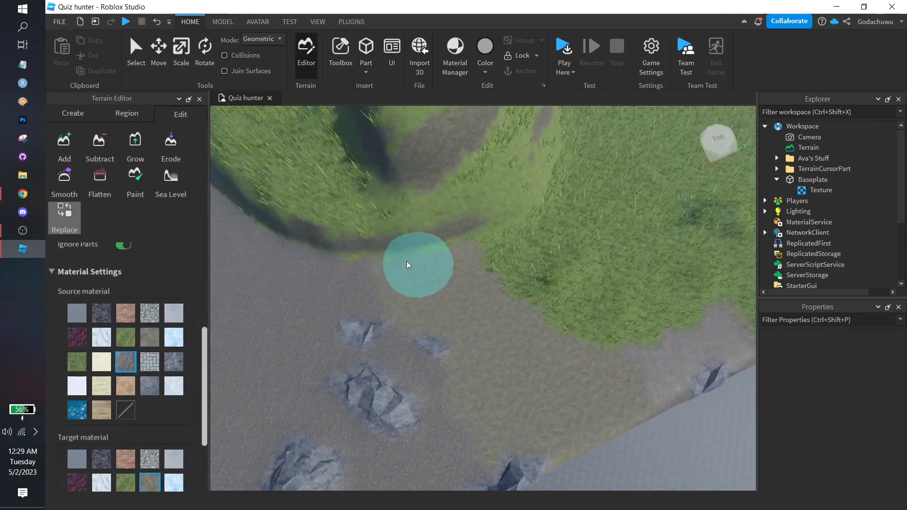
Set cracked lava as the target material and replace the mud path along the flat grass plate with it
{"action": "scroll", "coordinate": [150, 404], "scroll_direction": "down", "scroll_amount": 3}
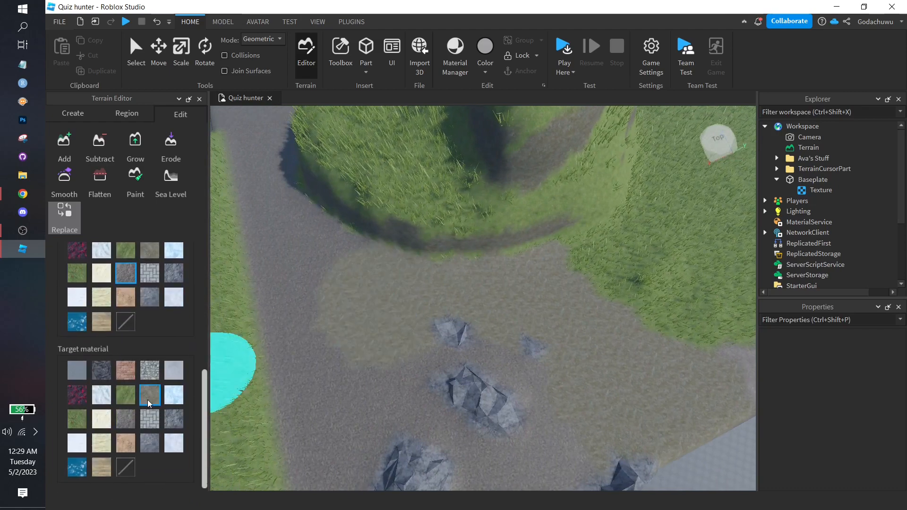
{"action": "left_click", "coordinate": [80, 397]}
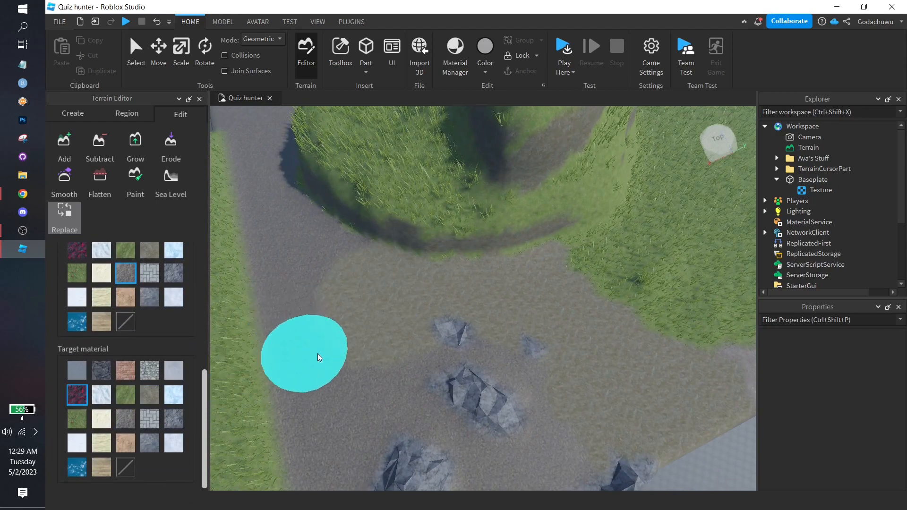
{"action": "mouse_move", "coordinate": [318, 353]}
{"action": "left_mouse_down"}
{"action": "mouse_move", "coordinate": [326, 382]}
{"action": "mouse_move", "coordinate": [349, 362]}
{"action": "mouse_move", "coordinate": [391, 356]}
{"action": "mouse_move", "coordinate": [453, 393]}
{"action": "mouse_move", "coordinate": [489, 443]}
{"action": "mouse_move", "coordinate": [551, 419]}
{"action": "mouse_move", "coordinate": [518, 377]}
{"action": "mouse_move", "coordinate": [467, 429]}
{"action": "mouse_move", "coordinate": [403, 303]}
{"action": "mouse_move", "coordinate": [445, 293]}
{"action": "left_mouse_up"}
{"action": "right_click_drag", "start_coordinate": [448, 240], "coordinate": [448, 241]}
{"action": "left_click_drag", "start_coordinate": [447, 241], "coordinate": [484, 242]}
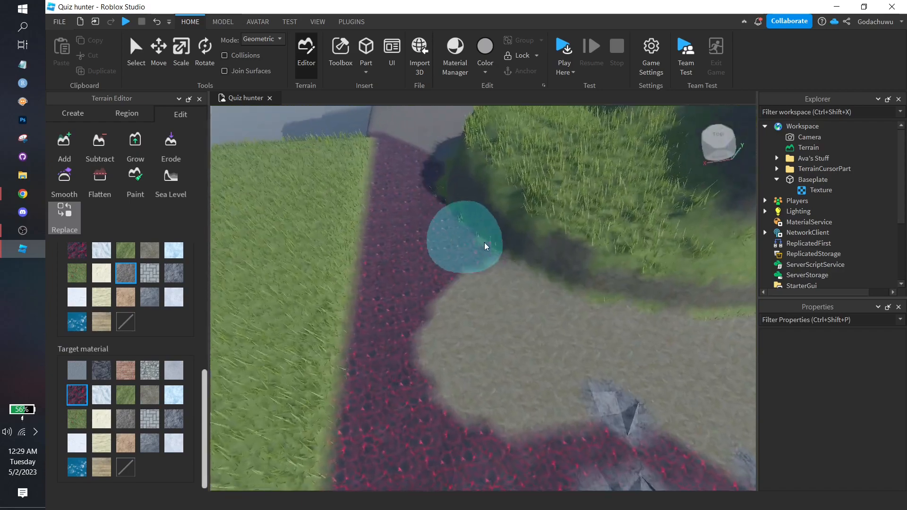
Replace the remaining mud path around the back of the tall grass hill with cracked lava
{"action": "right_click_drag", "start_coordinate": [549, 250], "coordinate": [549, 251]}
{"action": "key", "text": "a"}
{"action": "right_click_drag", "start_coordinate": [383, 379], "coordinate": [378, 379]}
{"action": "key", "text": "a"}
{"action": "mouse_move", "coordinate": [378, 379]}
{"action": "left_mouse_down"}
{"action": "mouse_move", "coordinate": [420, 341]}
{"action": "mouse_move", "coordinate": [447, 362]}
{"action": "mouse_move", "coordinate": [337, 283]}
{"action": "mouse_move", "coordinate": [408, 205]}
{"action": "mouse_move", "coordinate": [350, 219]}
{"action": "mouse_move", "coordinate": [286, 259]}
{"action": "mouse_move", "coordinate": [368, 149]}
{"action": "left_mouse_up"}
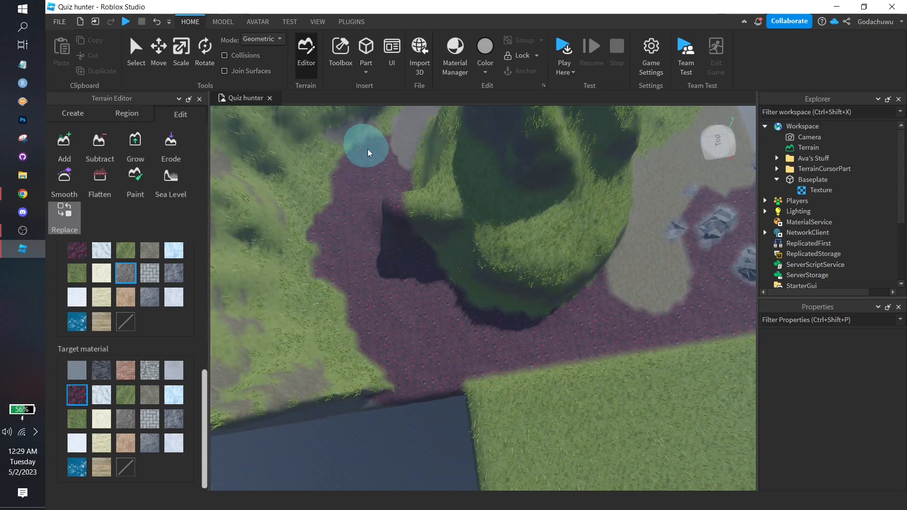
{"action": "right_click_drag", "start_coordinate": [368, 149], "coordinate": [374, 149]}
{"action": "right_click_drag", "start_coordinate": [430, 322], "coordinate": [430, 322]}
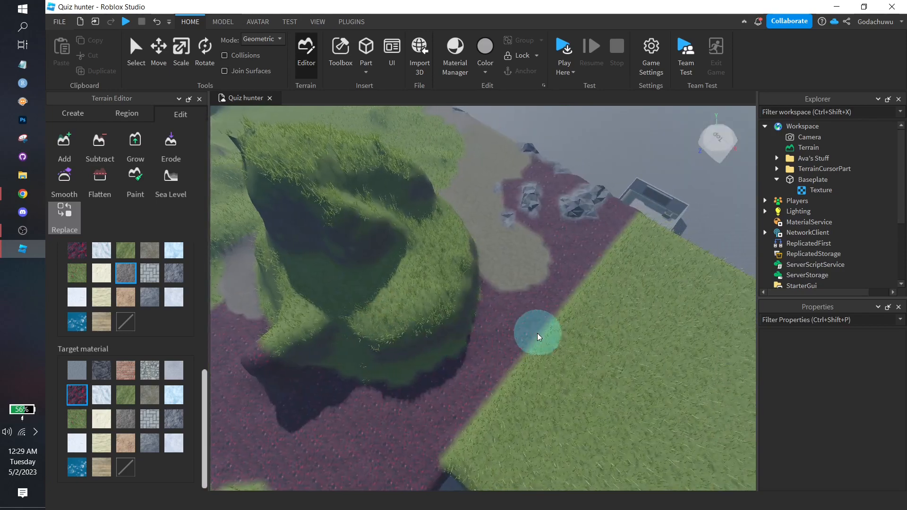
{"action": "key", "text": "a"}
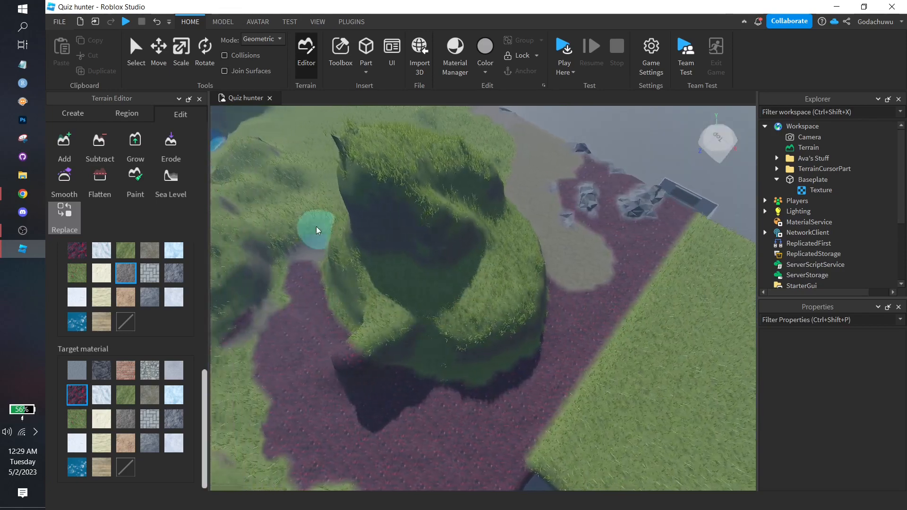
{"action": "left_click_drag", "start_coordinate": [316, 226], "coordinate": [307, 294]}
Replace the cracked lava path around the hill and rocks with water, using cracked lava as source and water as target
{"action": "right_click_drag", "start_coordinate": [416, 298], "coordinate": [417, 299]}
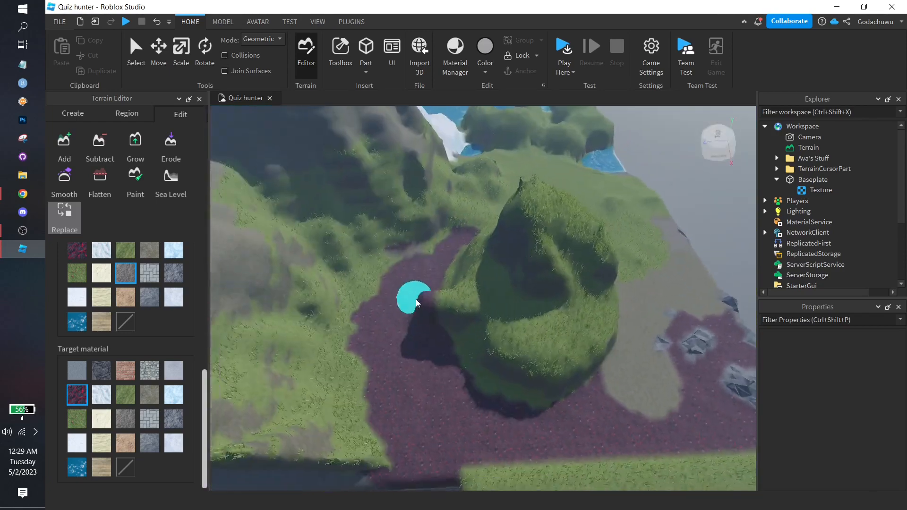
{"action": "key", "text": "d"}
{"action": "scroll", "coordinate": [80, 340], "scroll_direction": "up", "scroll_amount": 4}
{"action": "scroll", "coordinate": [79, 333], "scroll_direction": "down", "scroll_amount": 4}
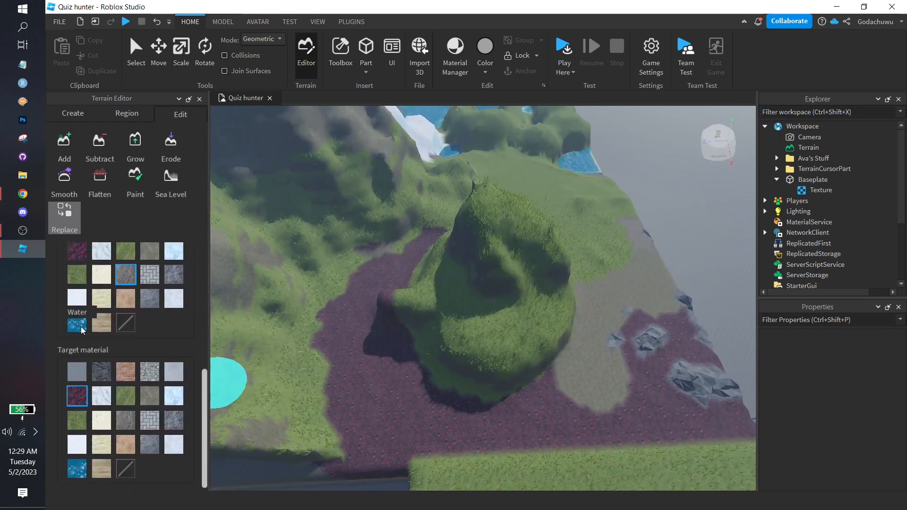
{"action": "left_click", "coordinate": [77, 254]}
{"action": "scroll", "coordinate": [128, 375], "scroll_direction": "down", "scroll_amount": 1}
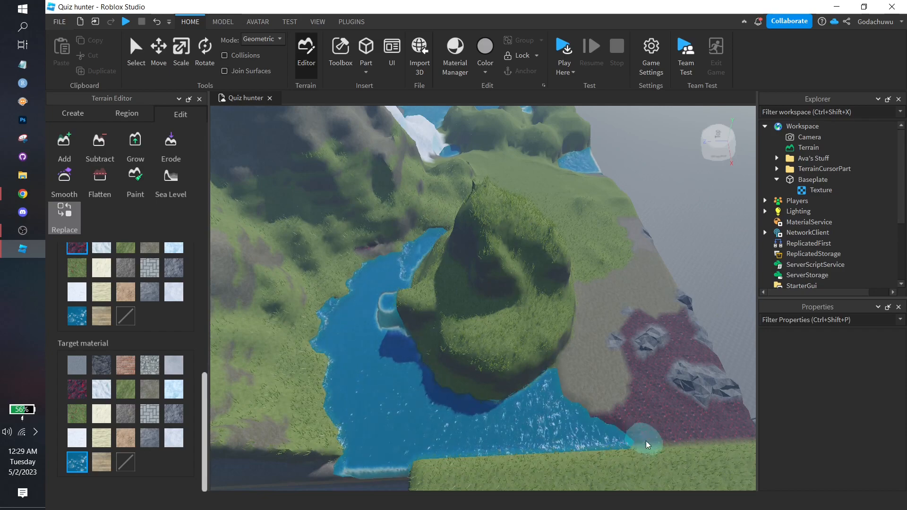
{"action": "key", "text": "d"}
{"action": "mouse_move", "coordinate": [656, 425]}
{"action": "left_mouse_down"}
{"action": "mouse_move", "coordinate": [666, 428]}
{"action": "mouse_move", "coordinate": [578, 417]}
{"action": "mouse_move", "coordinate": [526, 332]}
{"action": "mouse_move", "coordinate": [562, 299]}
{"action": "left_mouse_up"}
Replace the water around the rocks and the tall grass hill with sand, using water as source and sand as target
{"action": "key", "text": "d"}
{"action": "scroll", "coordinate": [135, 367], "scroll_direction": "up", "scroll_amount": 10}
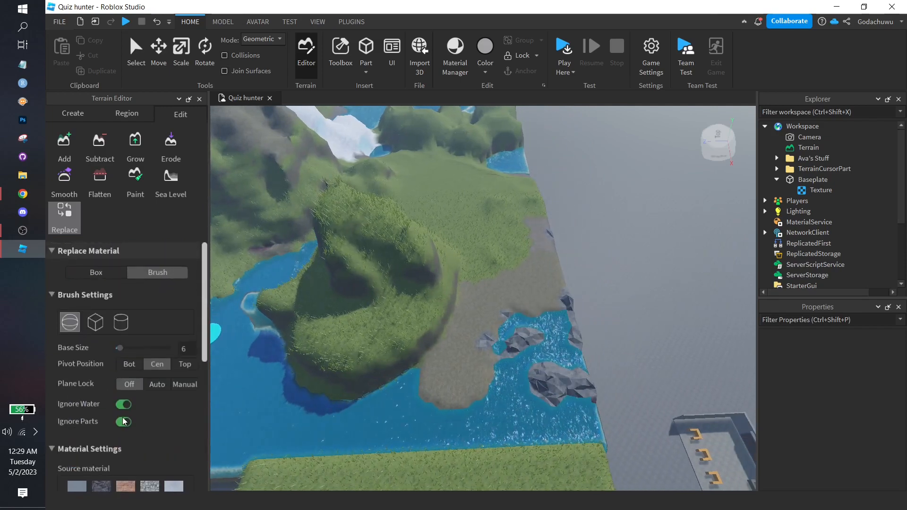
{"action": "scroll", "coordinate": [141, 417], "scroll_direction": "down", "scroll_amount": 5}
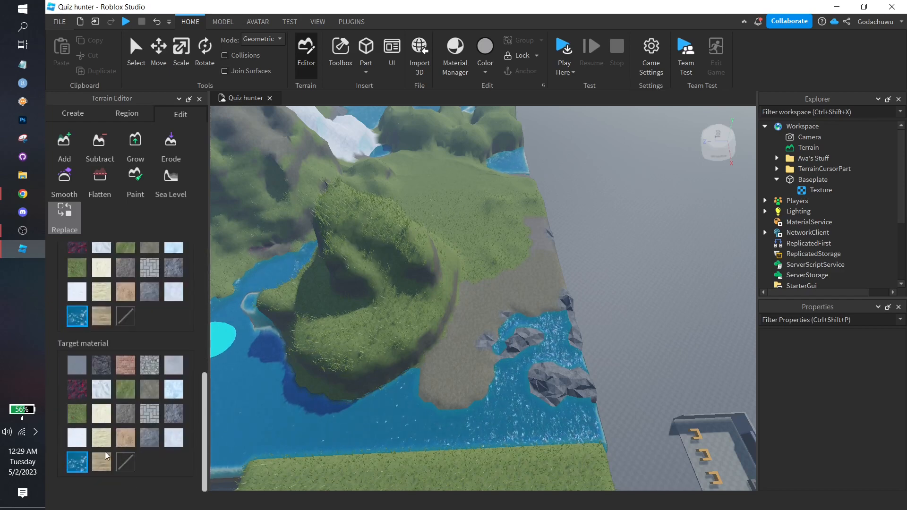
{"action": "left_click", "coordinate": [101, 439]}
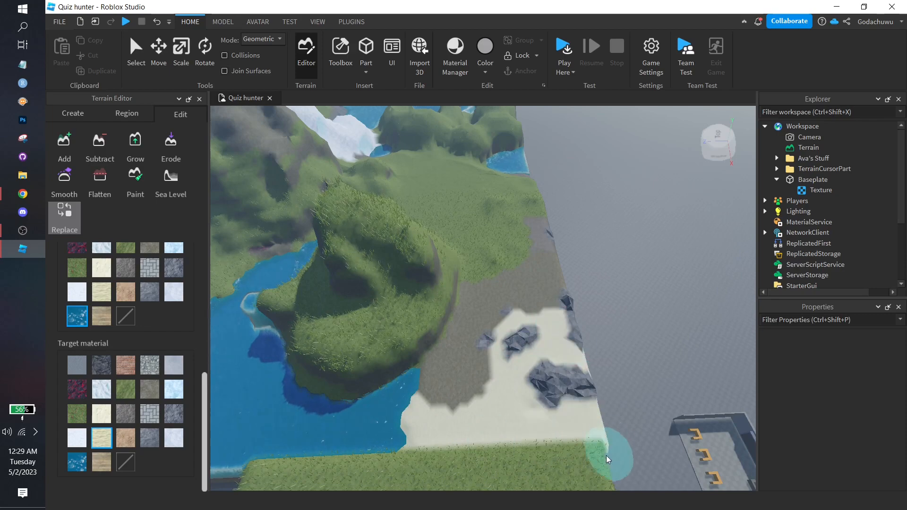
{"action": "key", "text": "a"}
{"action": "mouse_move", "coordinate": [411, 438]}
{"action": "left_mouse_down"}
{"action": "mouse_move", "coordinate": [371, 406]}
{"action": "mouse_move", "coordinate": [351, 439]}
{"action": "mouse_move", "coordinate": [389, 423]}
{"action": "mouse_move", "coordinate": [410, 432]}
{"action": "left_mouse_up"}
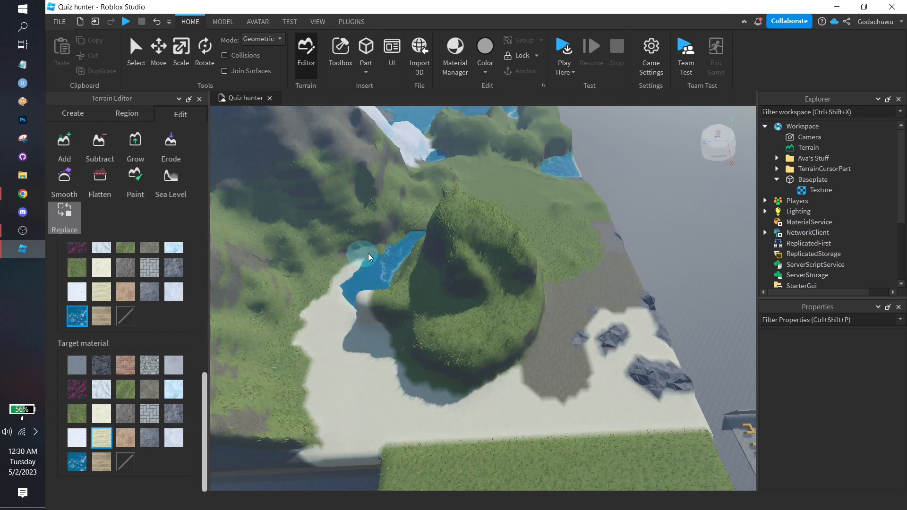
{"action": "key", "text": "d"}
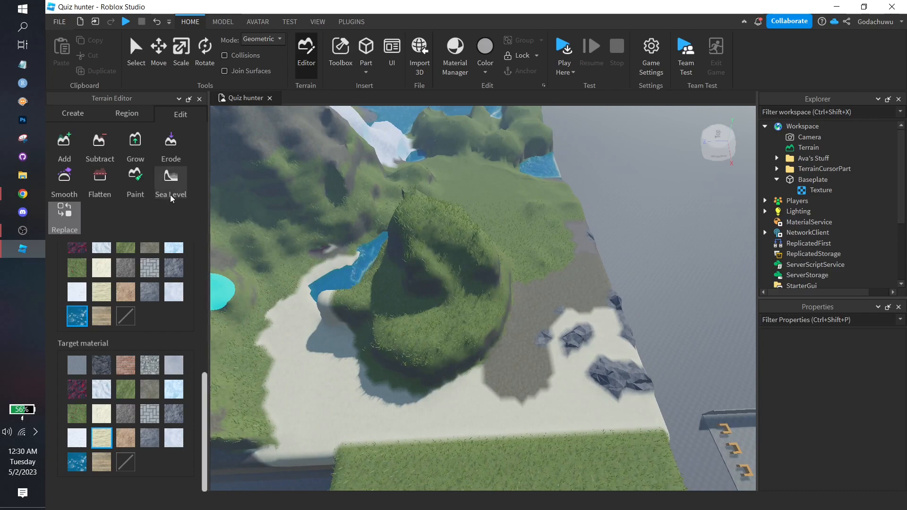
Create a sea with the Sea Level tool at position 0, 0, 0 and size 1024 × 512 × 1024
{"action": "left_click", "coordinate": [171, 192]}
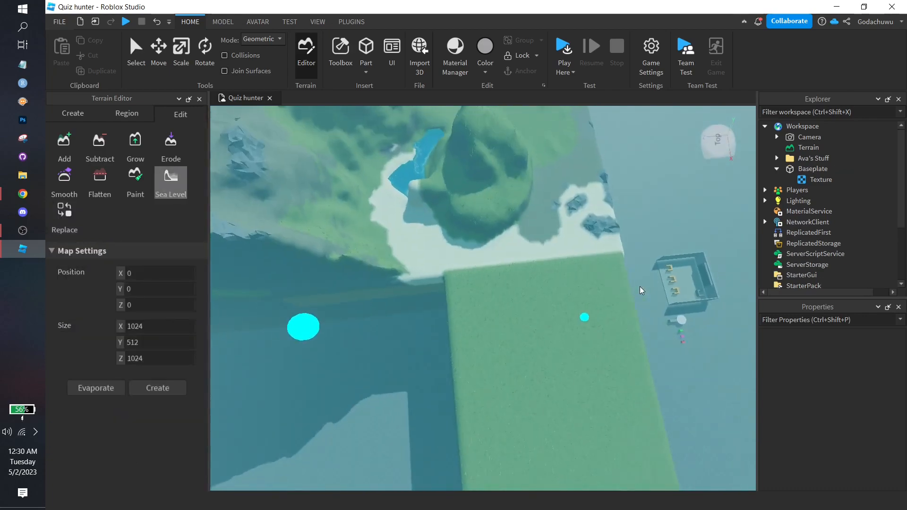
{"action": "scroll", "coordinate": [640, 286], "scroll_direction": "down", "scroll_amount": 3}
{"action": "right_click_drag", "start_coordinate": [644, 284], "coordinate": [640, 286]}
{"action": "right_click_drag", "start_coordinate": [450, 317], "coordinate": [450, 317]}
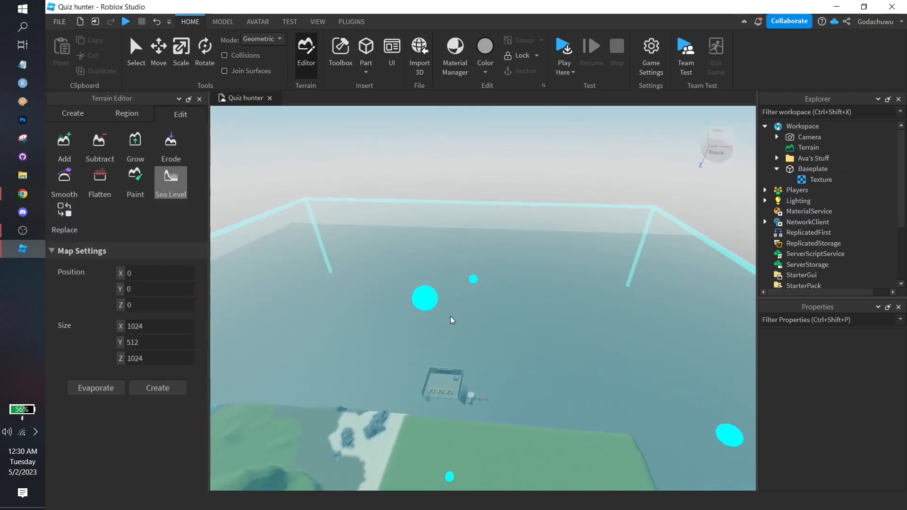
{"action": "key", "text": "s"}
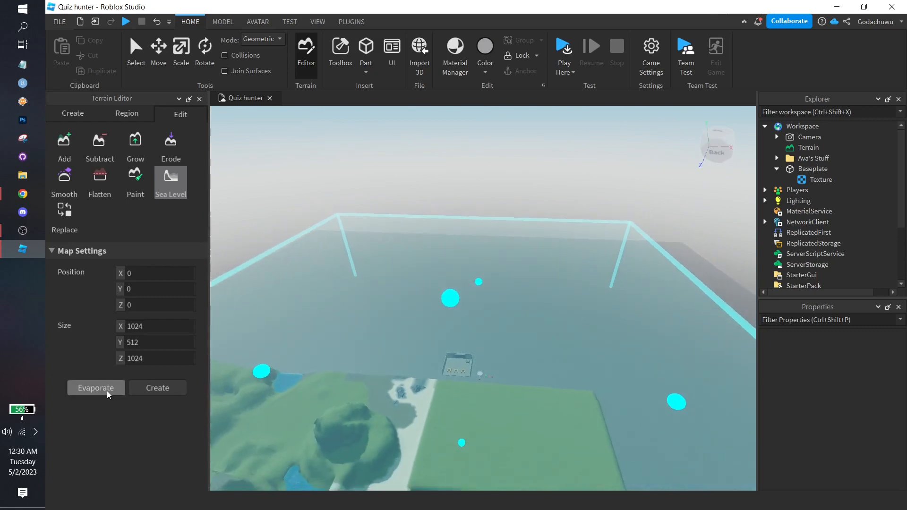
{"action": "left_click", "coordinate": [143, 389]}
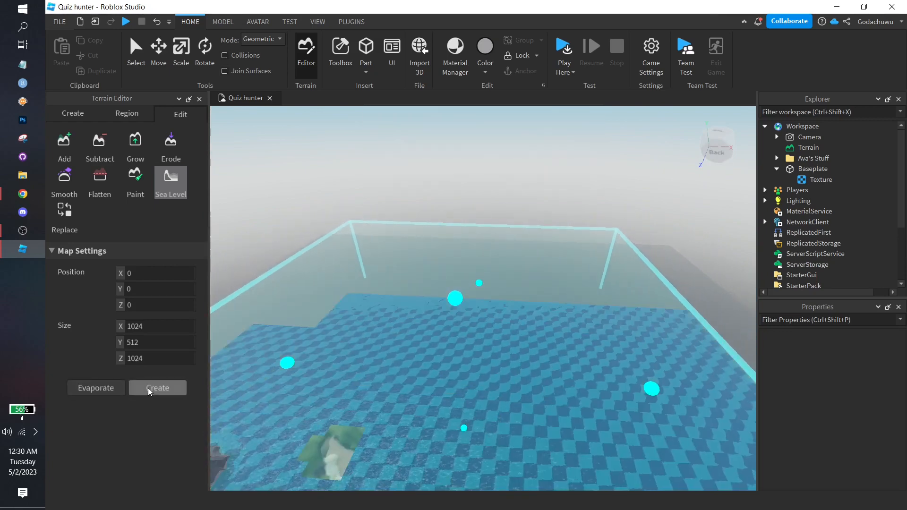
{"action": "key", "text": "w"}
{"action": "key", "text": "d"}
{"action": "right_click_drag", "start_coordinate": [517, 362], "coordinate": [517, 364]}
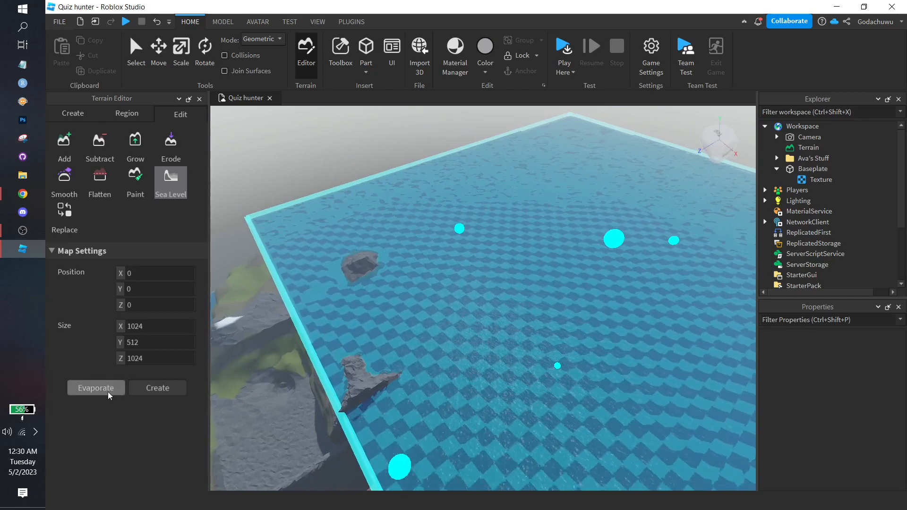
Evaporate the water inside the Sea Level region and inspect the drained terrain
{"action": "left_click", "coordinate": [96, 388]}
{"action": "right_click_drag", "start_coordinate": [579, 259], "coordinate": [564, 263]}
{"action": "key", "text": "w"}
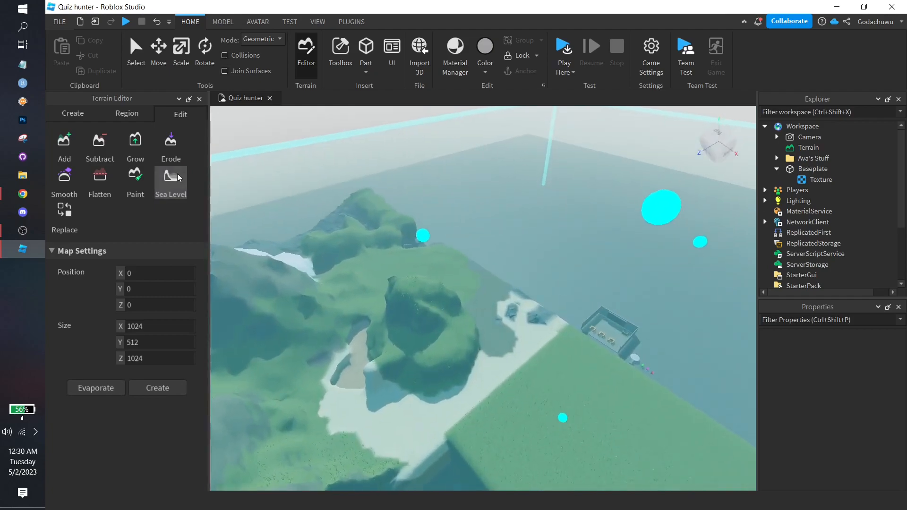
{"action": "left_click", "coordinate": [170, 181]}
{"action": "key", "text": "w"}
{"action": "right_click_drag", "start_coordinate": [499, 347], "coordinate": [498, 347]}
{"action": "key", "text": "w"}
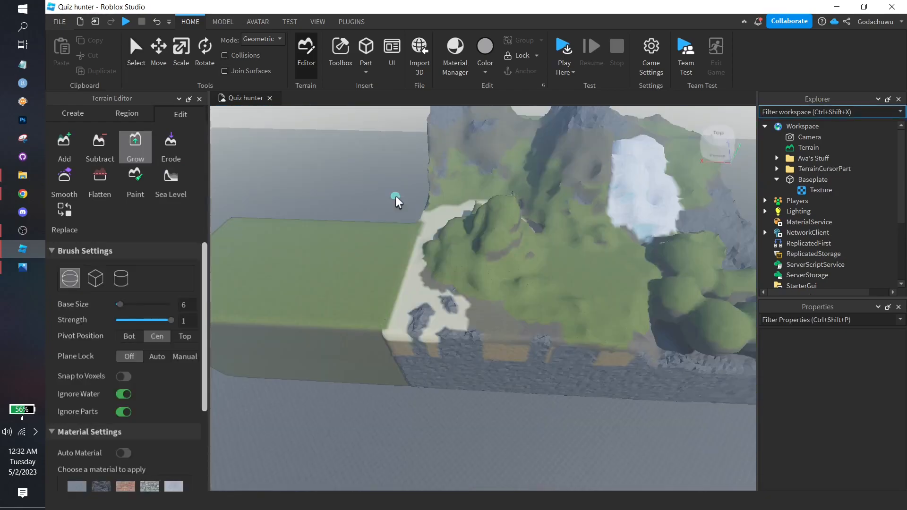
Examine the whole terrain from several sides, including the mountains, grass hill, sand path and snowy area
{"action": "scroll", "coordinate": [396, 197], "scroll_direction": "down", "scroll_amount": 5}
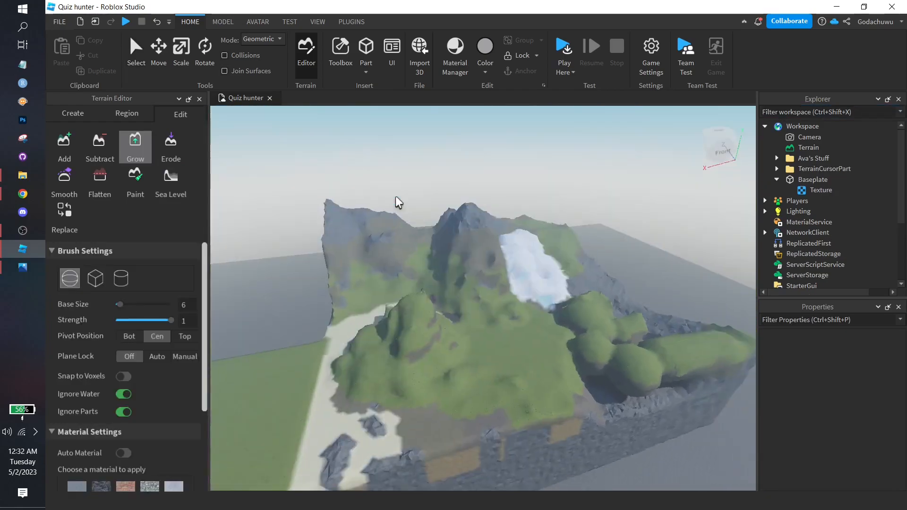
{"action": "key", "text": "w"}
{"action": "right_click_drag", "start_coordinate": [564, 273], "coordinate": [540, 288]}
{"action": "key", "text": "s"}
{"action": "key", "text": "w"}
{"action": "left_click_drag", "start_coordinate": [540, 287], "coordinate": [562, 285]}
{"action": "key", "text": "s"}
{"action": "right_click_drag", "start_coordinate": [562, 285], "coordinate": [553, 306]}
{"action": "key", "text": "w"}
{"action": "key", "text": "s"}
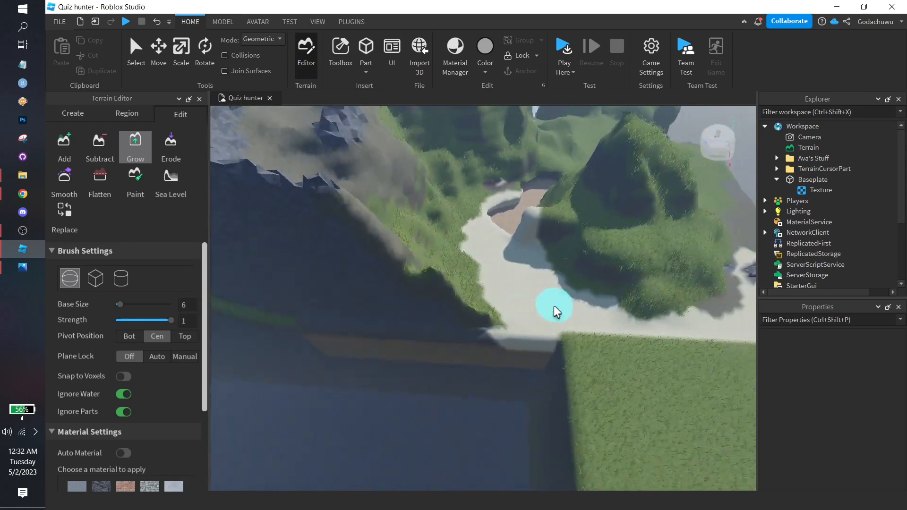
{"action": "key", "text": "d"}
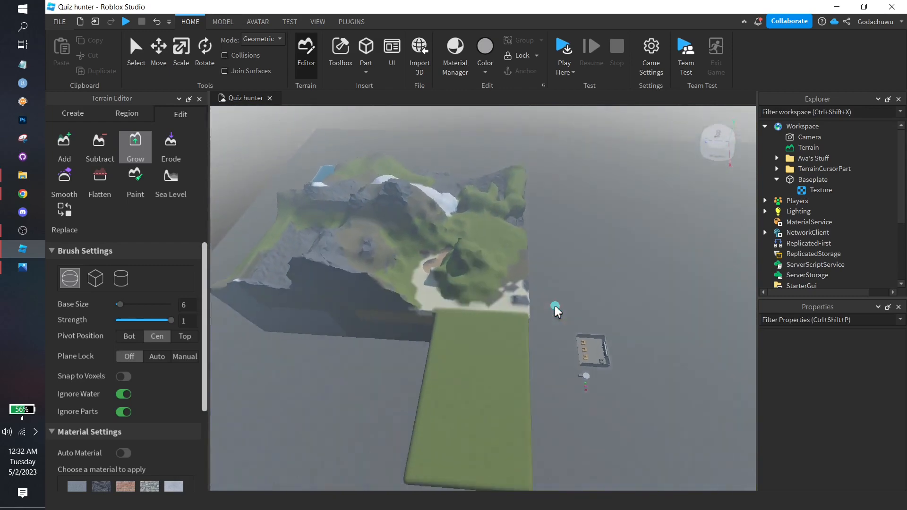
{"action": "key", "text": "w"}
{"action": "key", "text": "d"}
{"action": "right_click_drag", "start_coordinate": [379, 247], "coordinate": [380, 249]}
{"action": "key", "text": "d"}
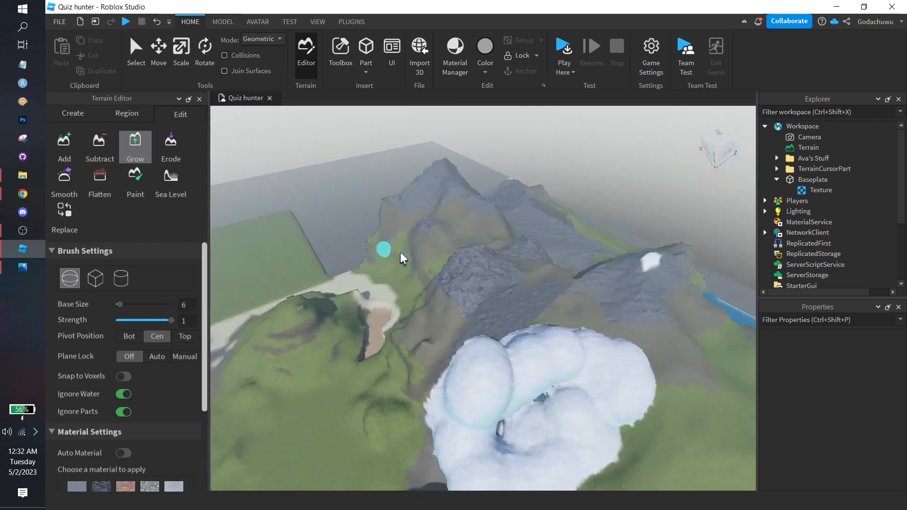
{"action": "right_click_drag", "start_coordinate": [516, 297], "coordinate": [515, 297]}
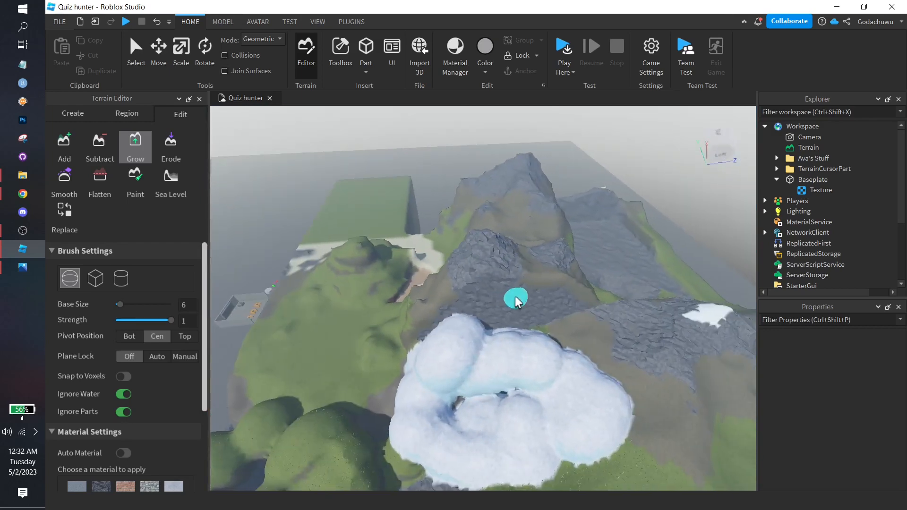